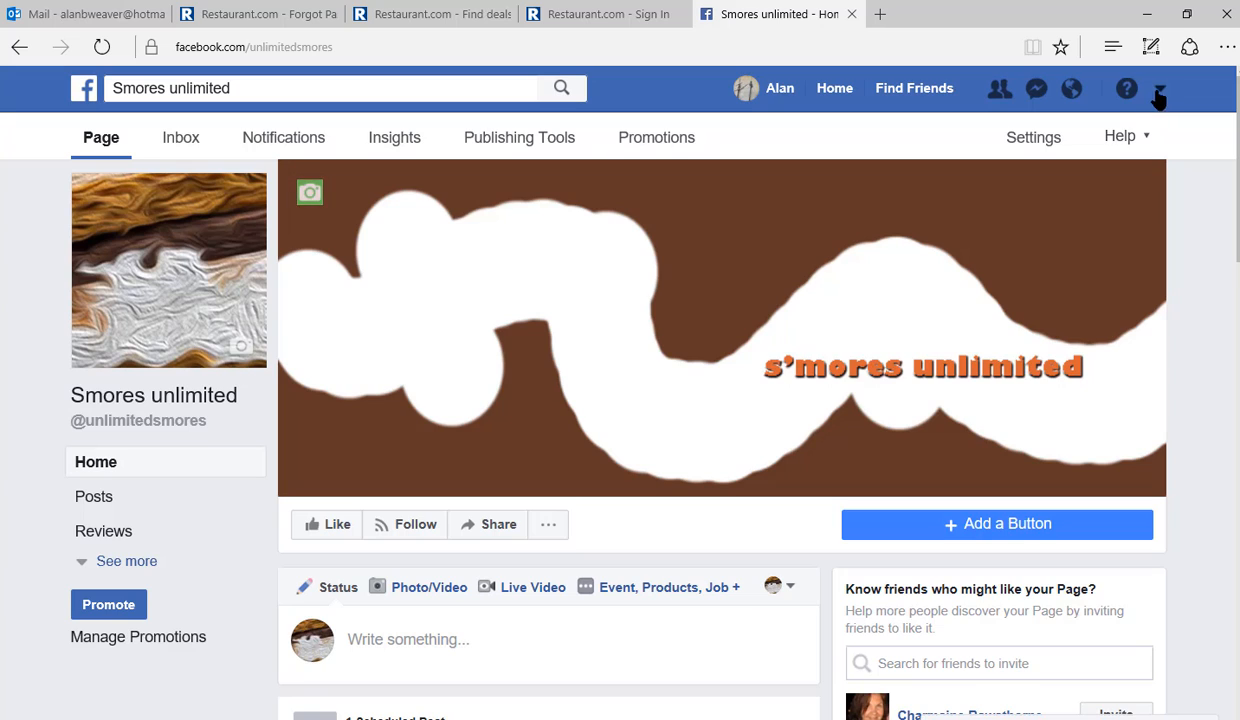
{"action": "left_click", "coordinate": [1160, 90]}
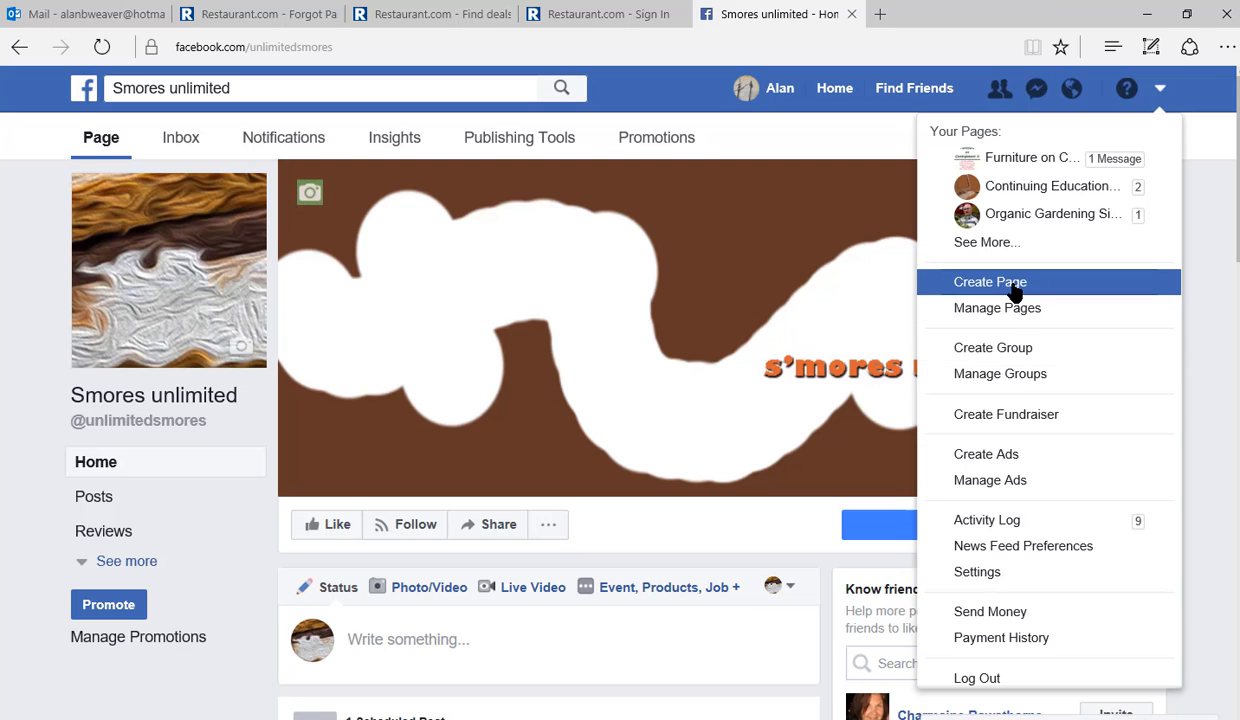
{"action": "left_click", "coordinate": [1222, 300]}
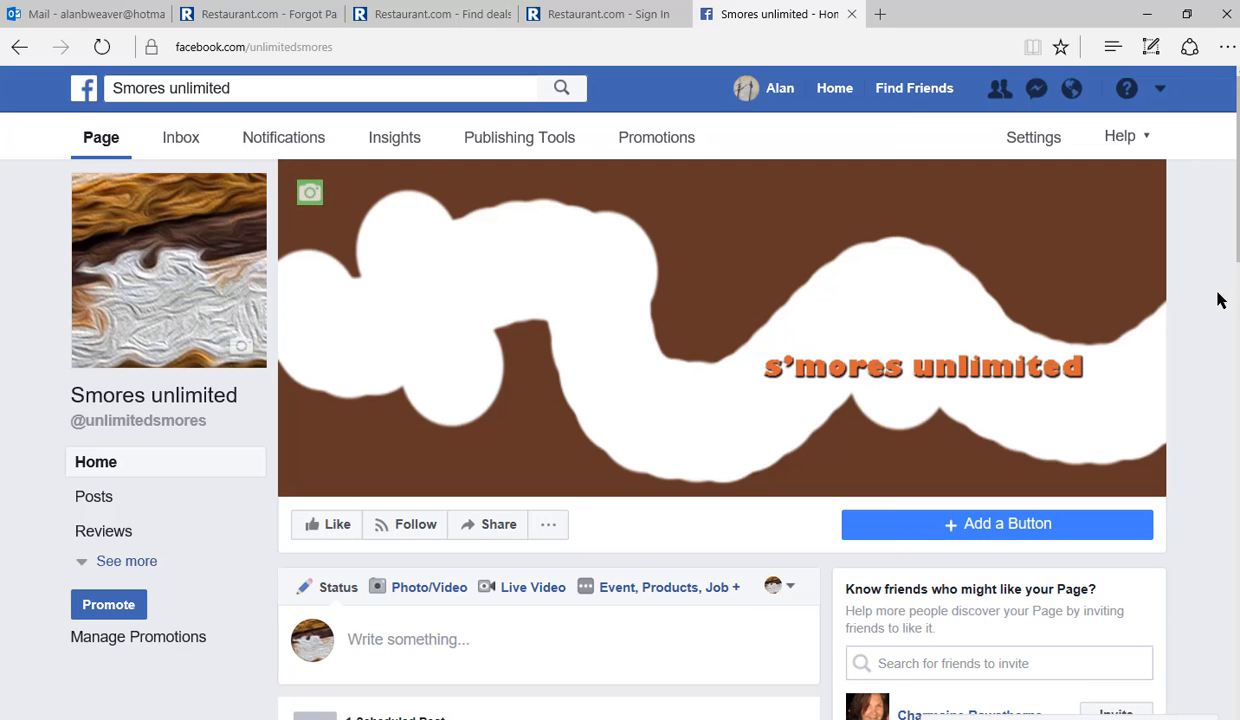
{"action": "mouse_move", "coordinate": [487, 343]}
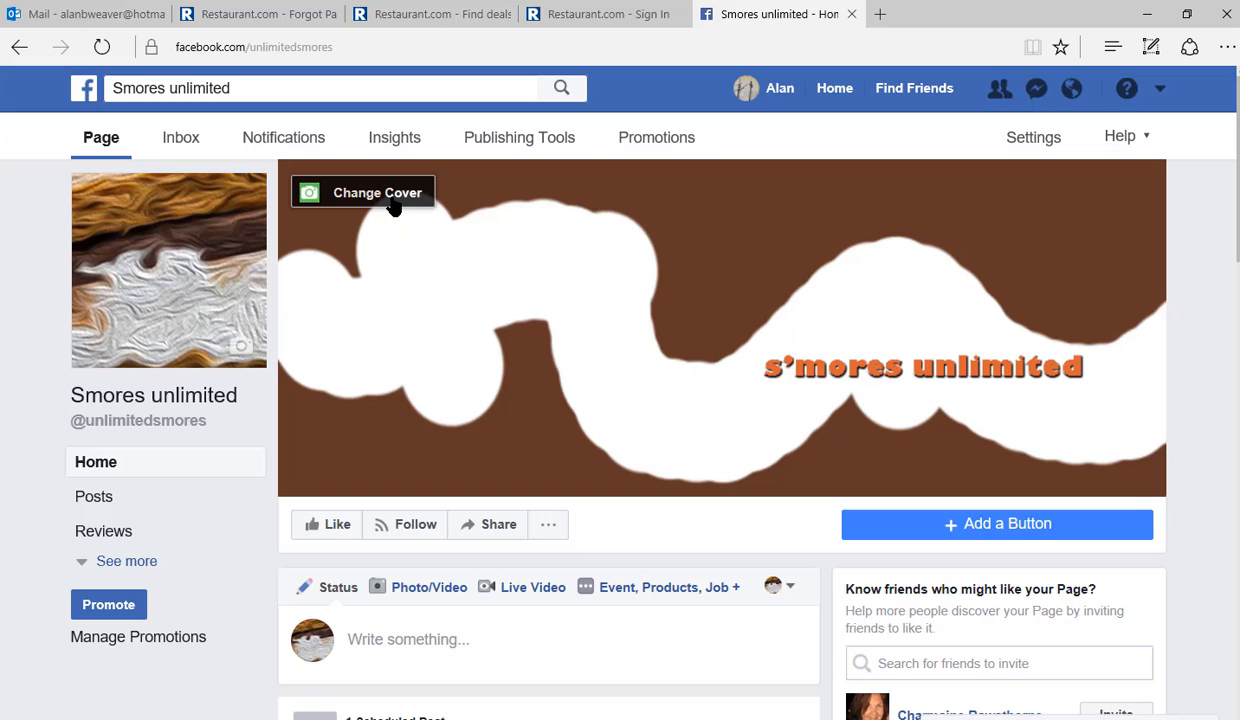
{"action": "mouse_move", "coordinate": [185, 304]}
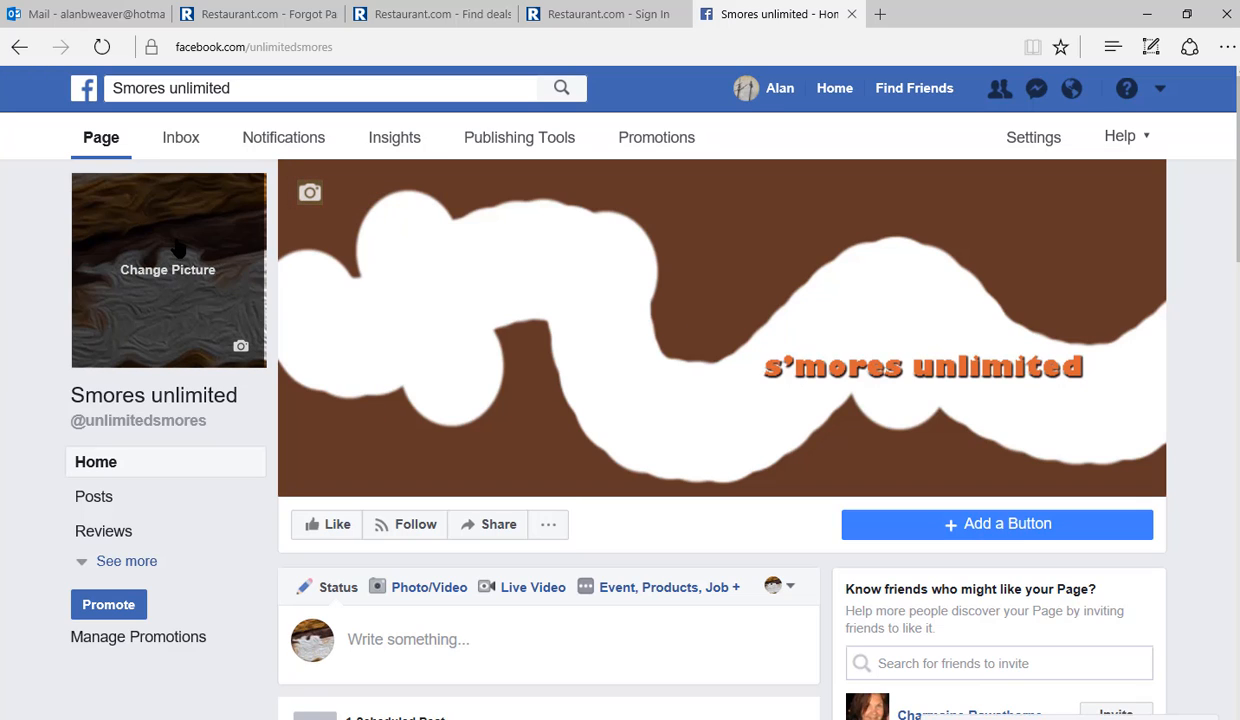
{"action": "left_click", "coordinate": [176, 261]}
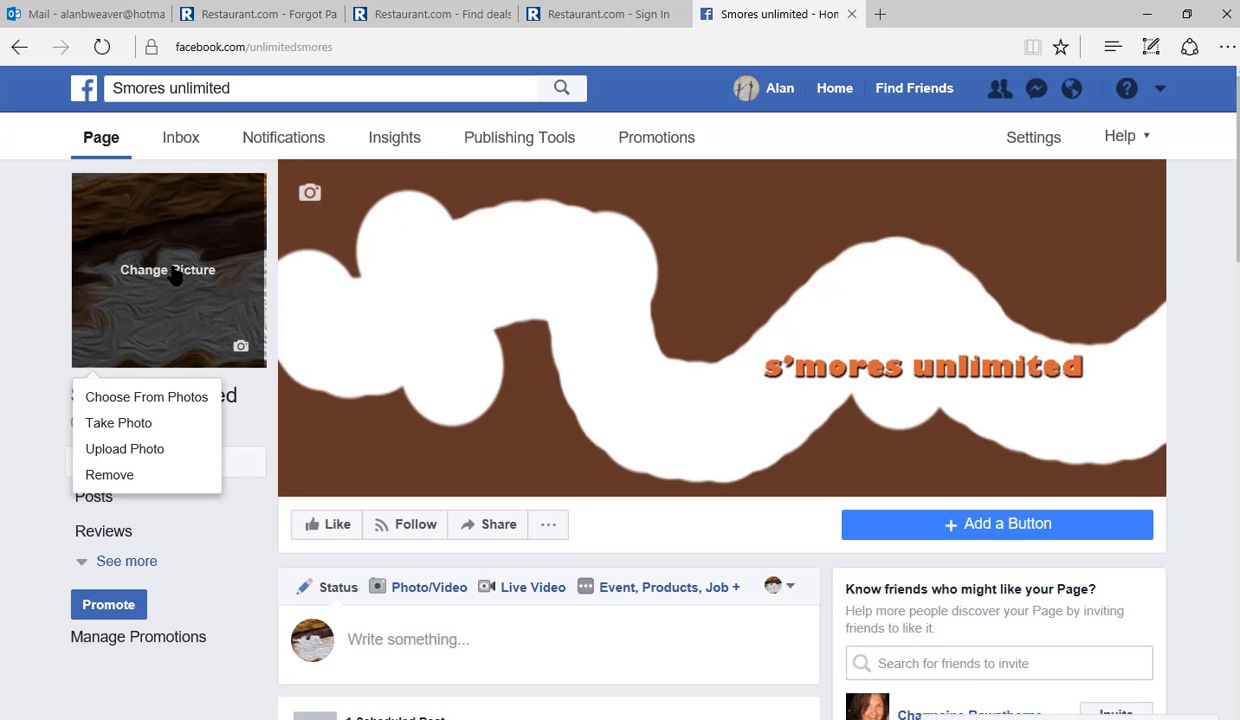
{"action": "left_click", "coordinate": [35, 279]}
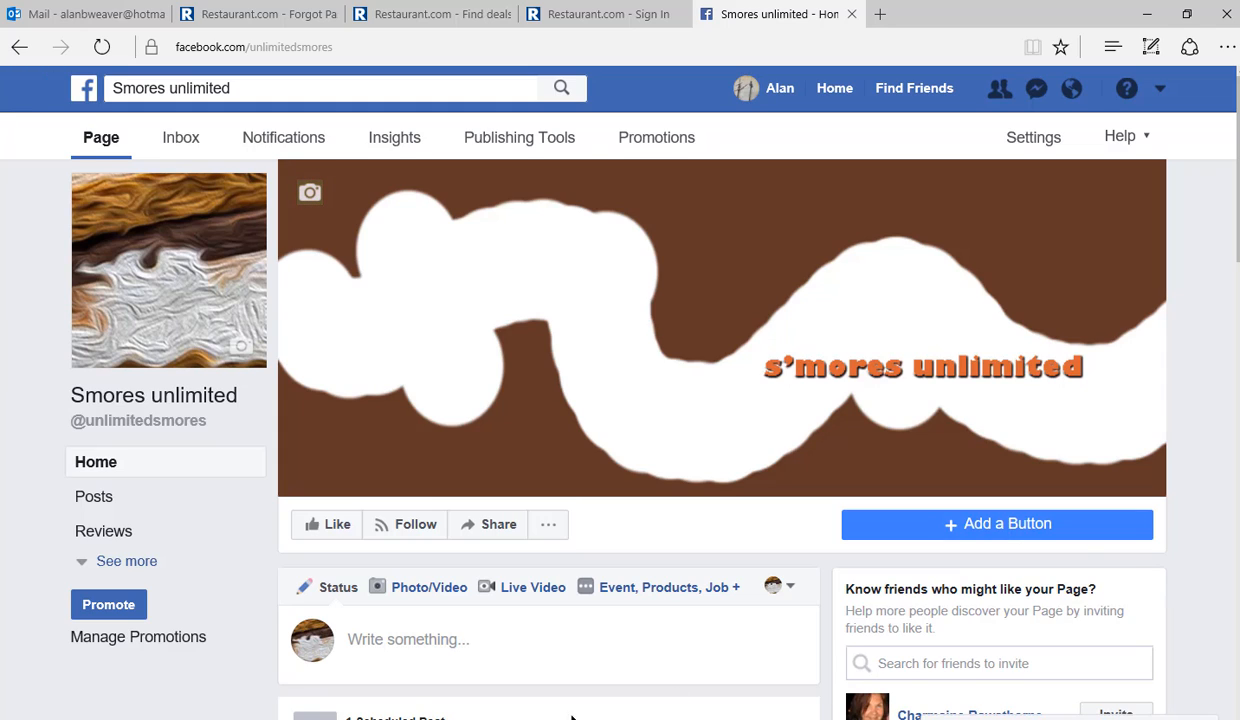
Write a new status on the Smores unlimited page reading "Special on marshmallows next week! Buy 2, get 1 free.".
{"action": "left_click", "coordinate": [370, 640]}
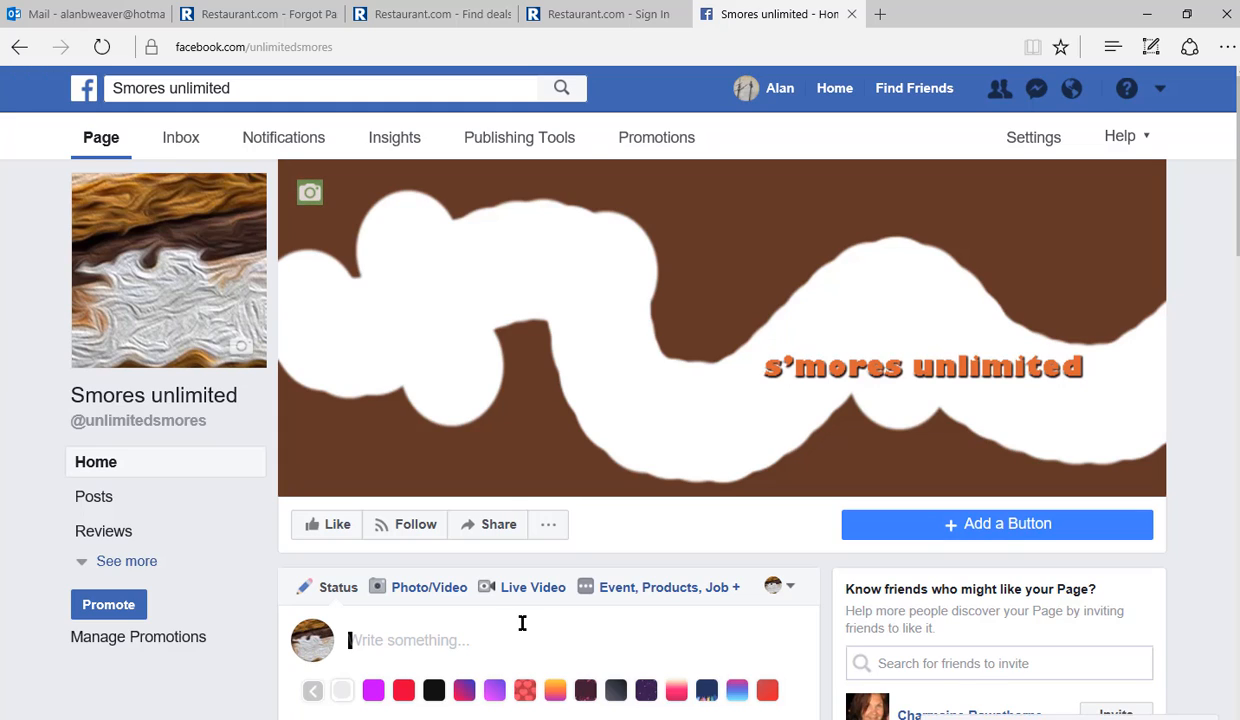
{"action": "type", "text": "Special on marhs"}
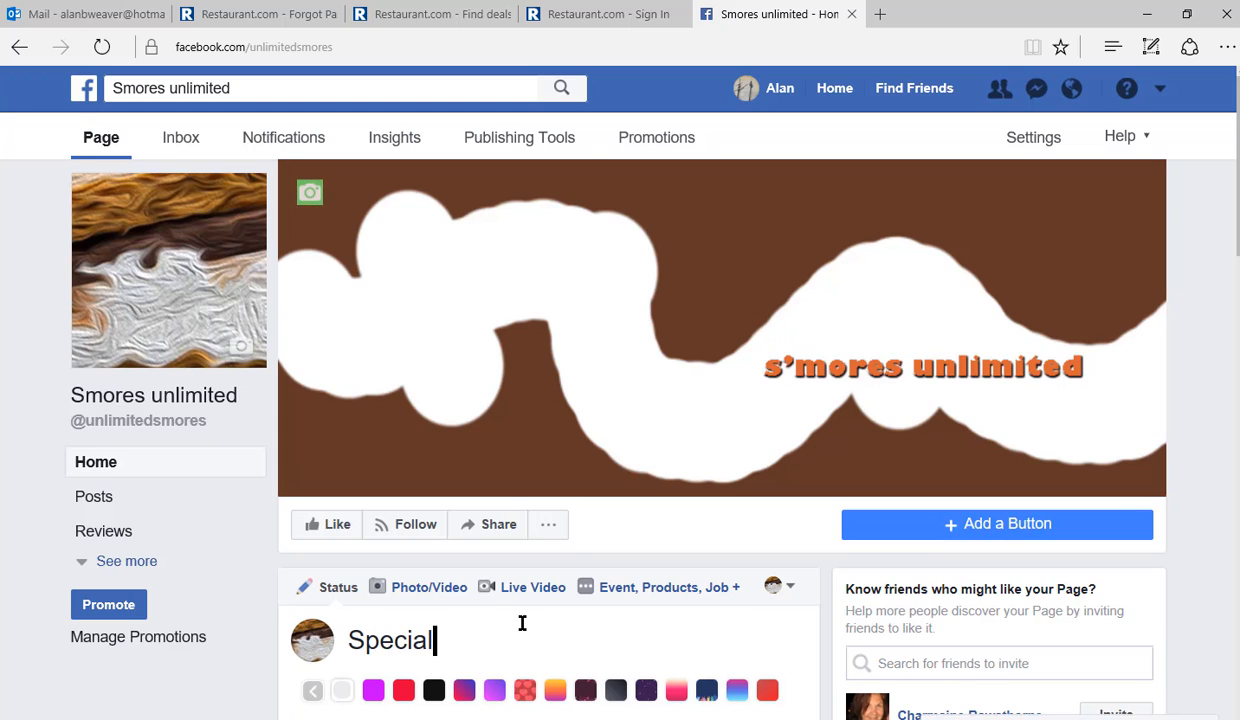
{"action": "key", "text": "BackSpace"}
{"action": "key", "text": "BackSpace"}
{"action": "type", "text": "rsh"}
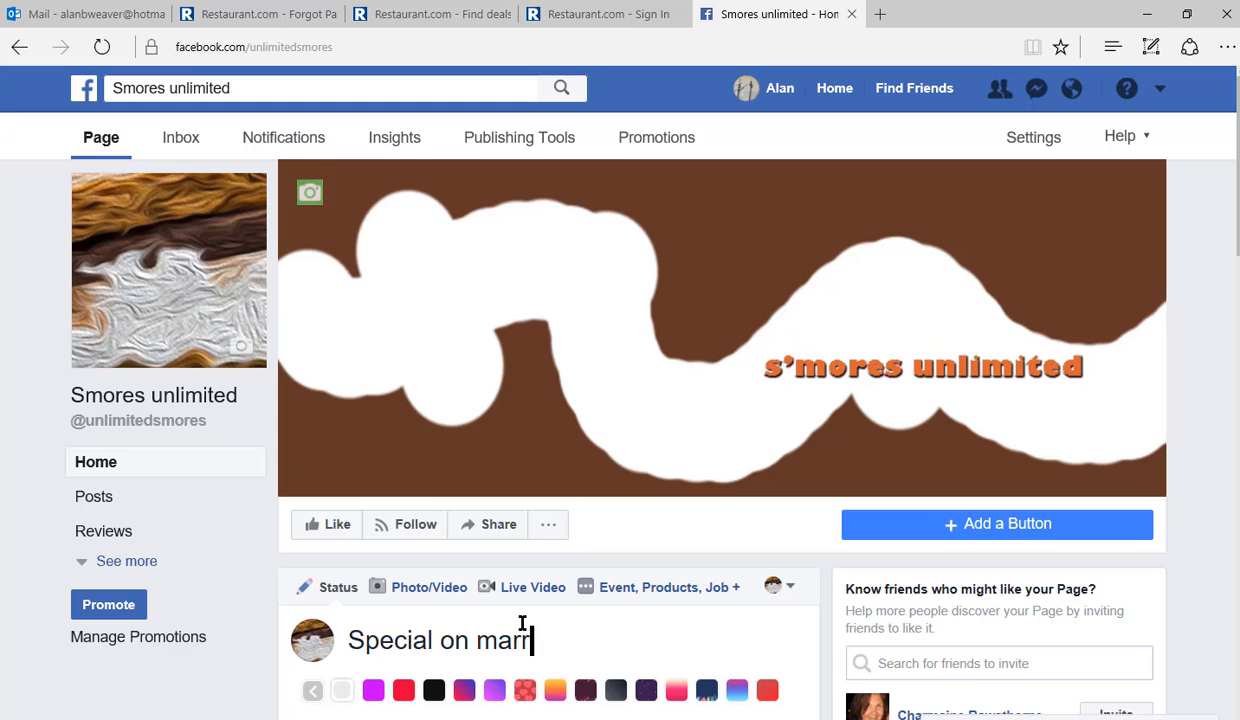
{"action": "key", "text": "BackSpace"}
{"action": "key", "text": "BackSpace"}
{"action": "key", "text": "BackSpace"}
{"action": "type", "text": "shmallows "}
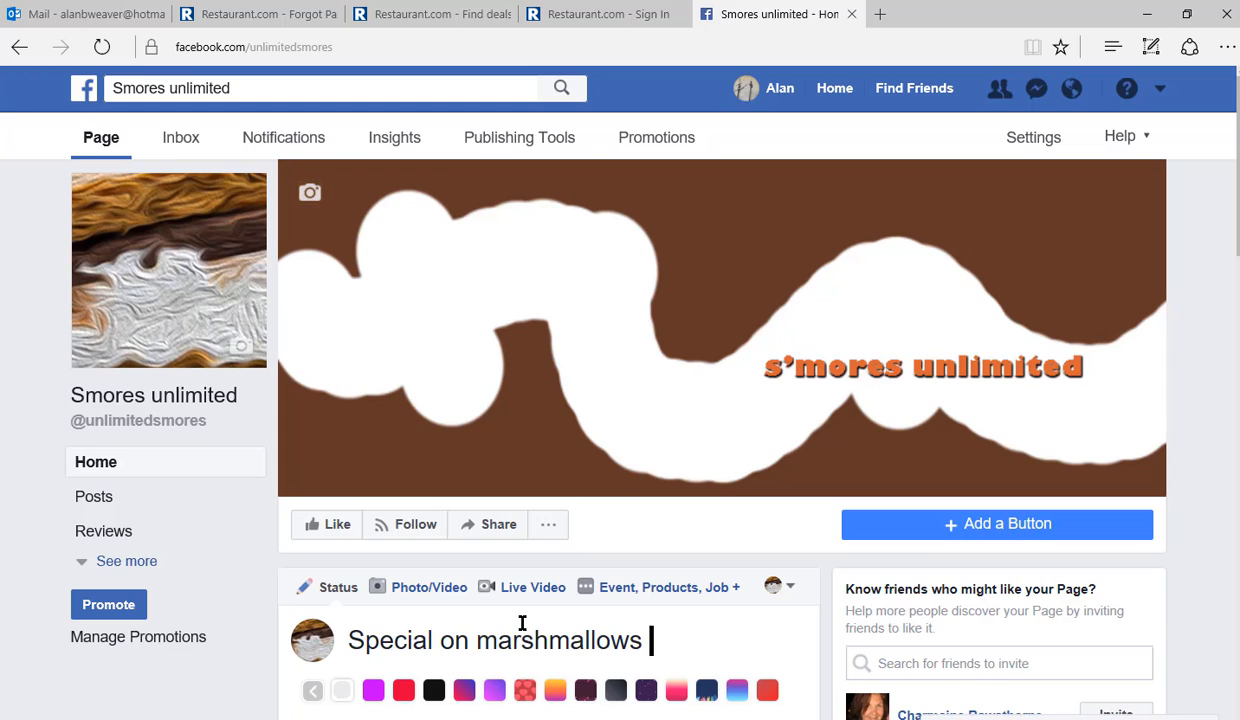
{"action": "type", "text": "next  week"}
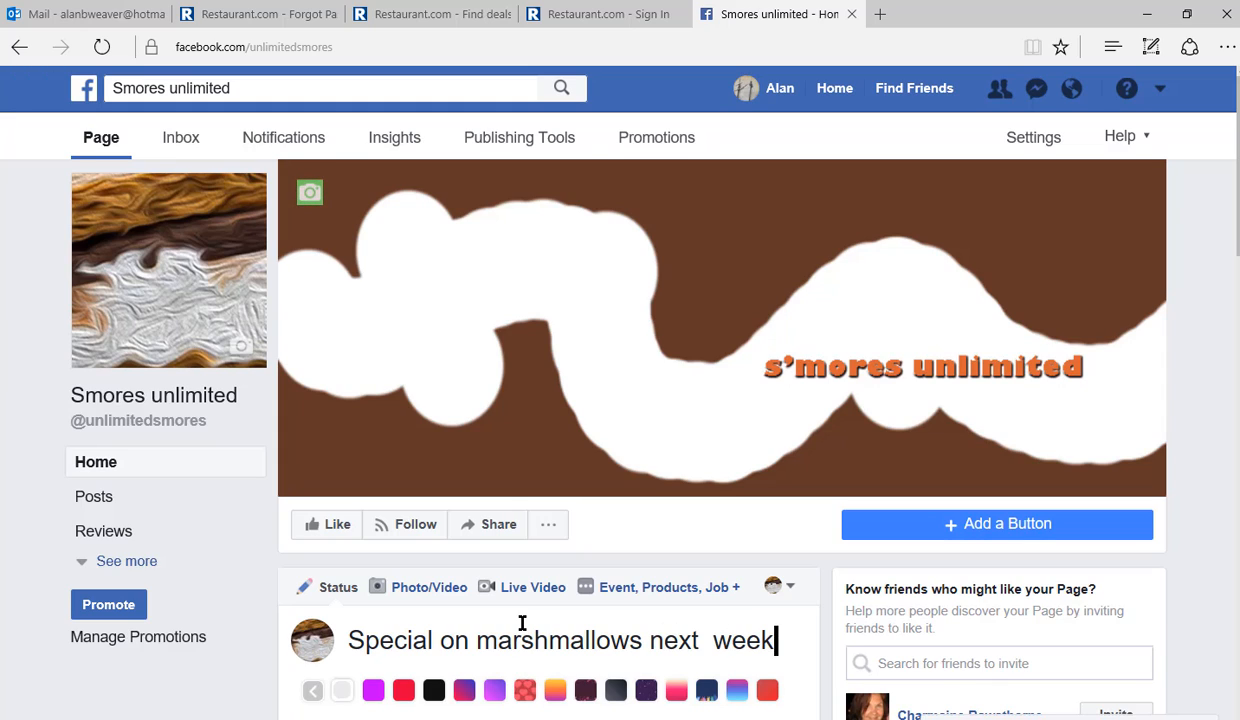
{"action": "type", "text": "!  Bu"}
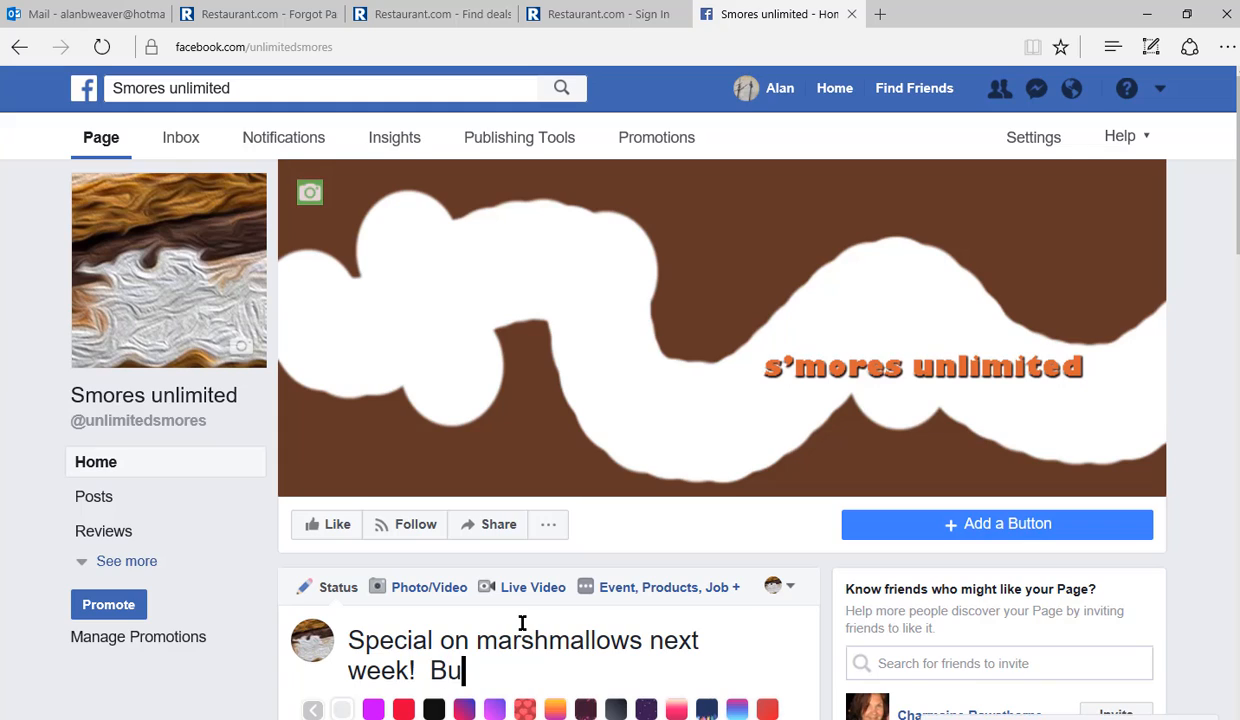
{"action": "type", "text": "y 2, get "}
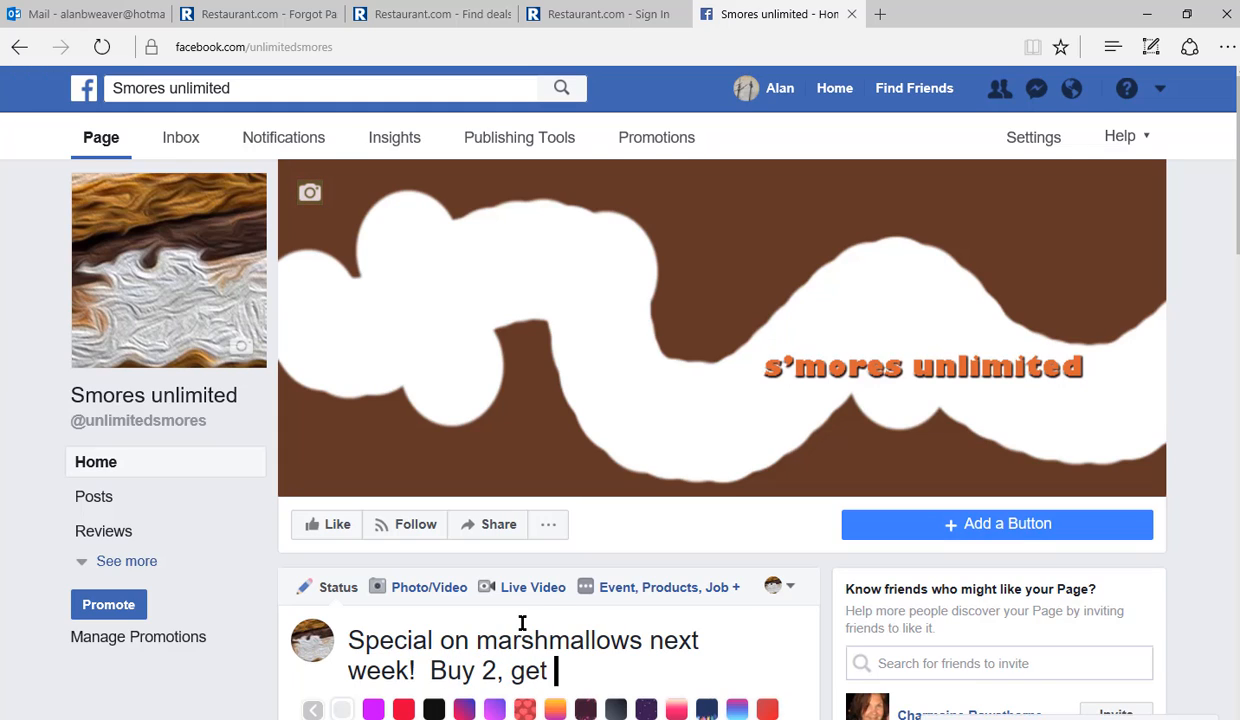
{"action": "type", "text": "1 free."}
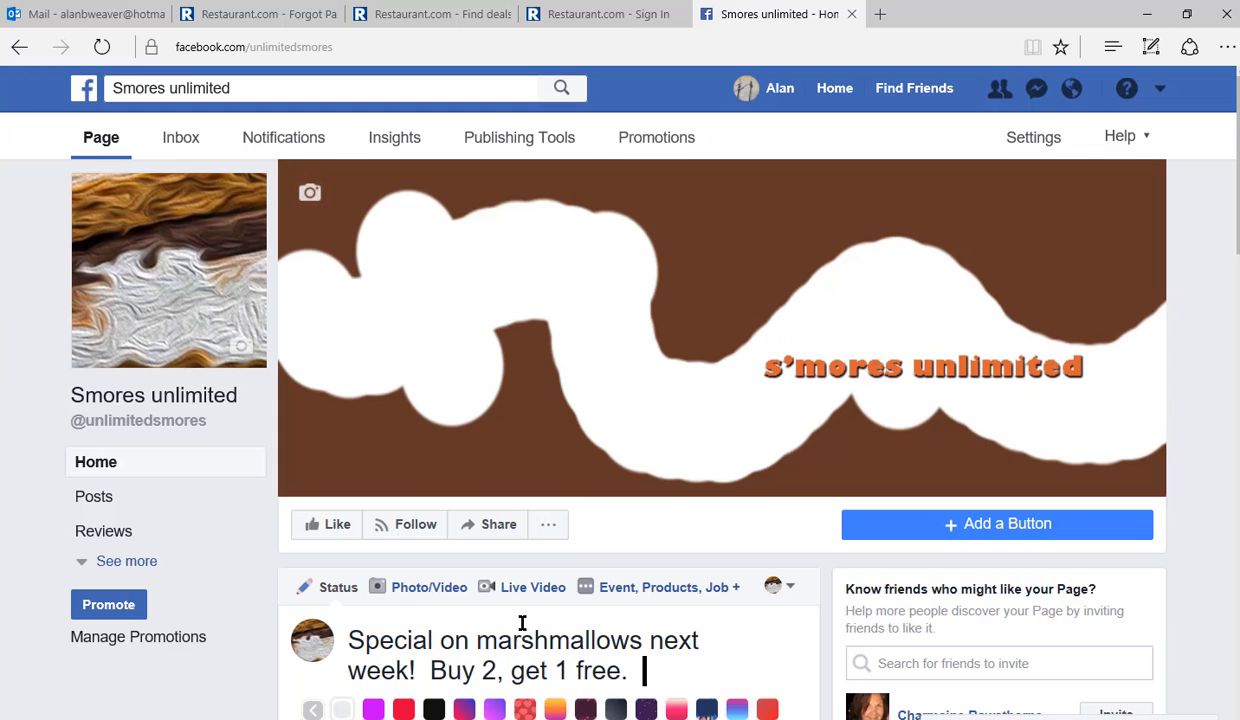
Check the identity used for posting, keep it as Smores unlimited, and publish the status immediately.
{"action": "left_click", "coordinate": [790, 588]}
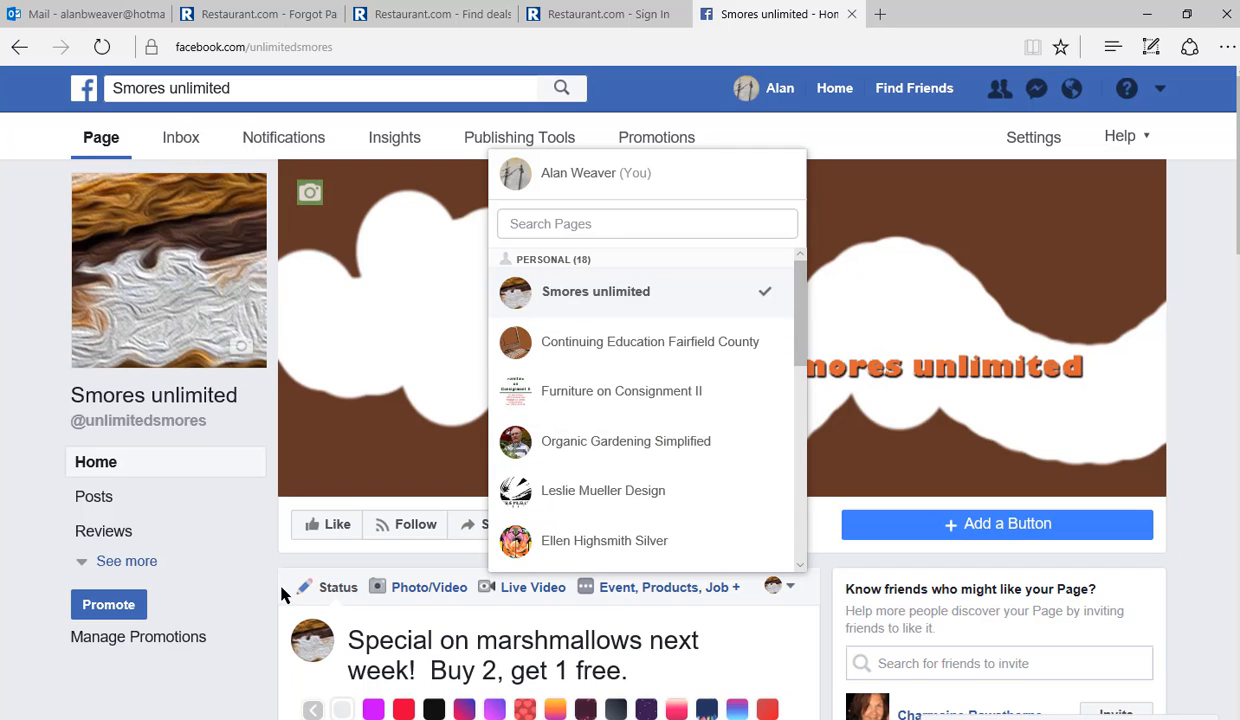
{"action": "left_click", "coordinate": [255, 571]}
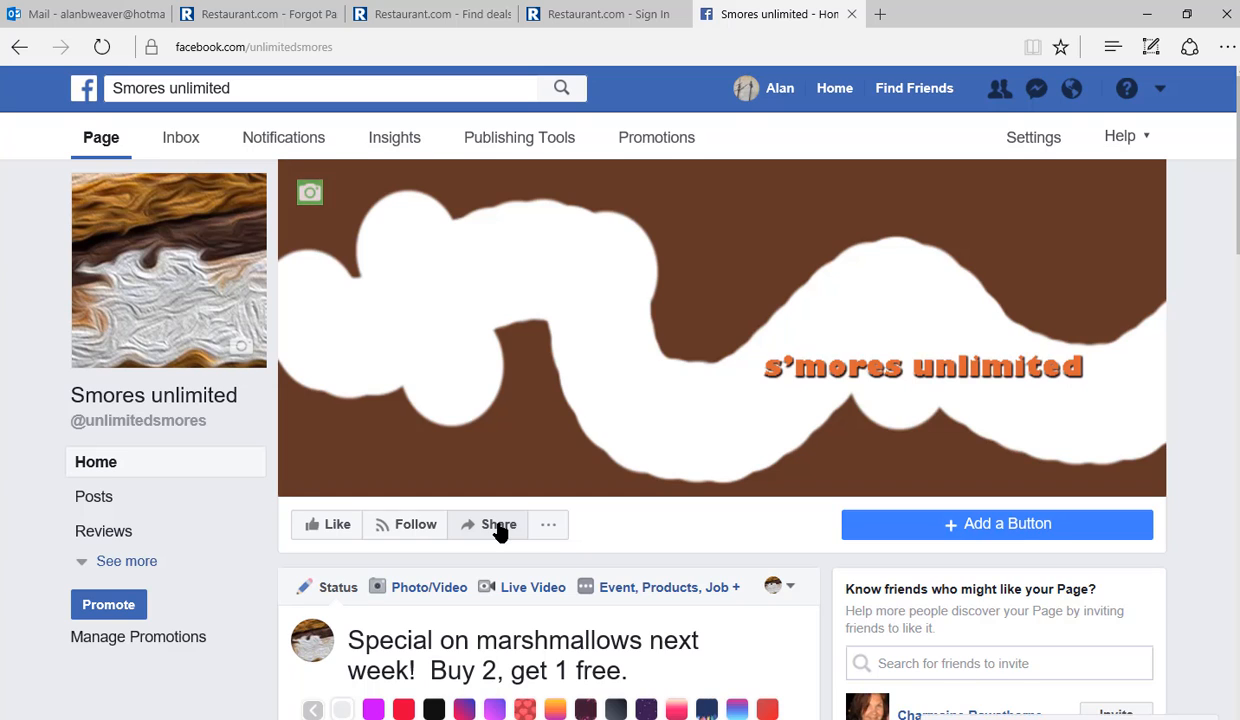
{"action": "scroll", "coordinate": [500, 532], "scroll_direction": "down", "scroll_amount": 2}
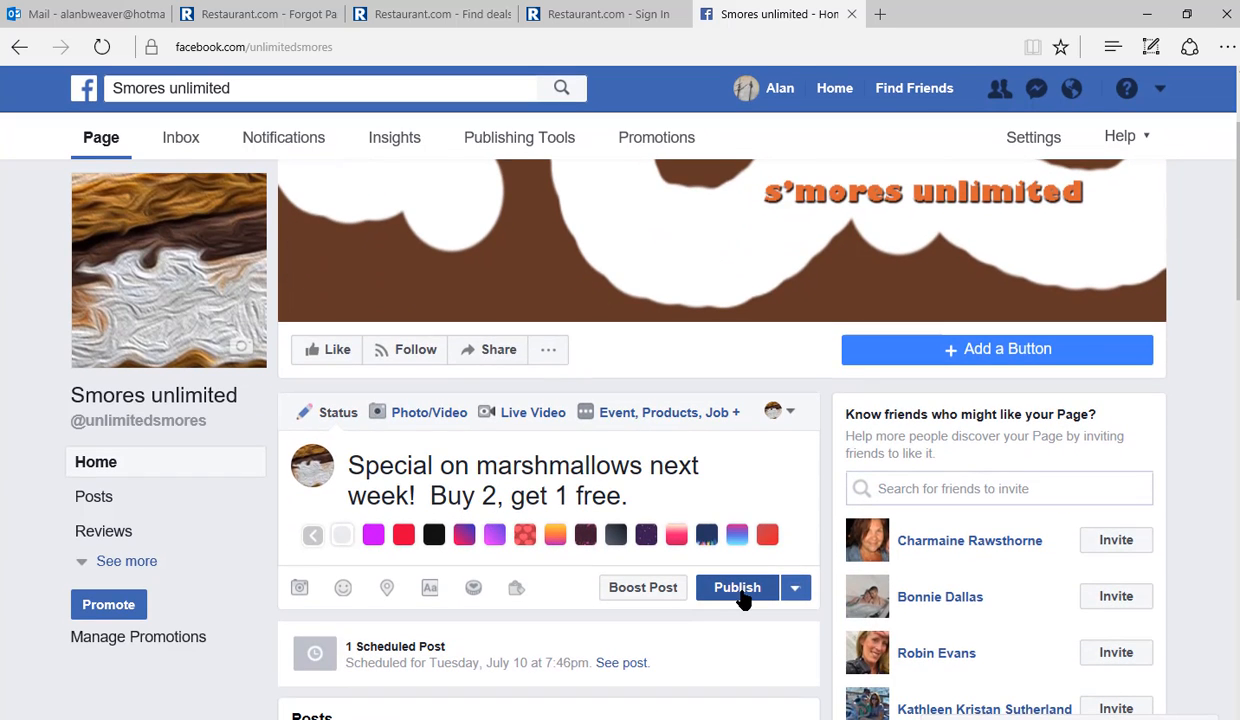
{"action": "left_click", "coordinate": [737, 588]}
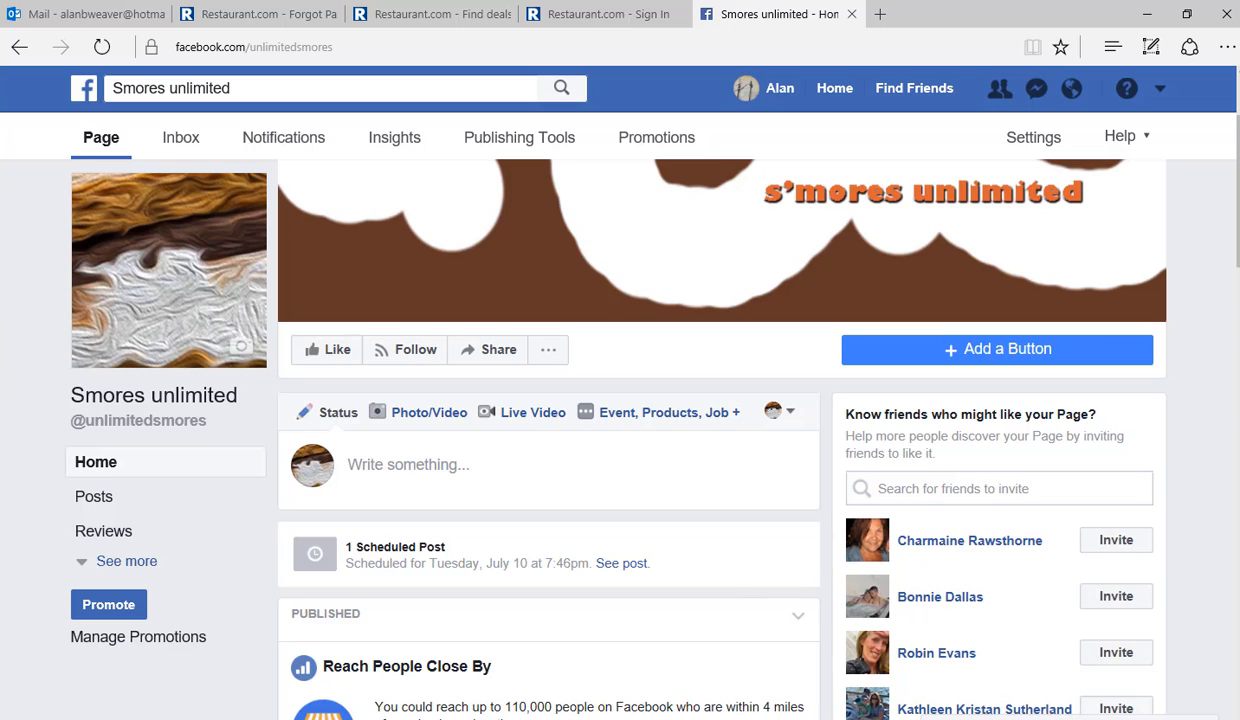
Open the scheduled "BBQ & burgers" post, extend its text with "byob" after "Acme Park...", and save it.
{"action": "left_click", "coordinate": [619, 566]}
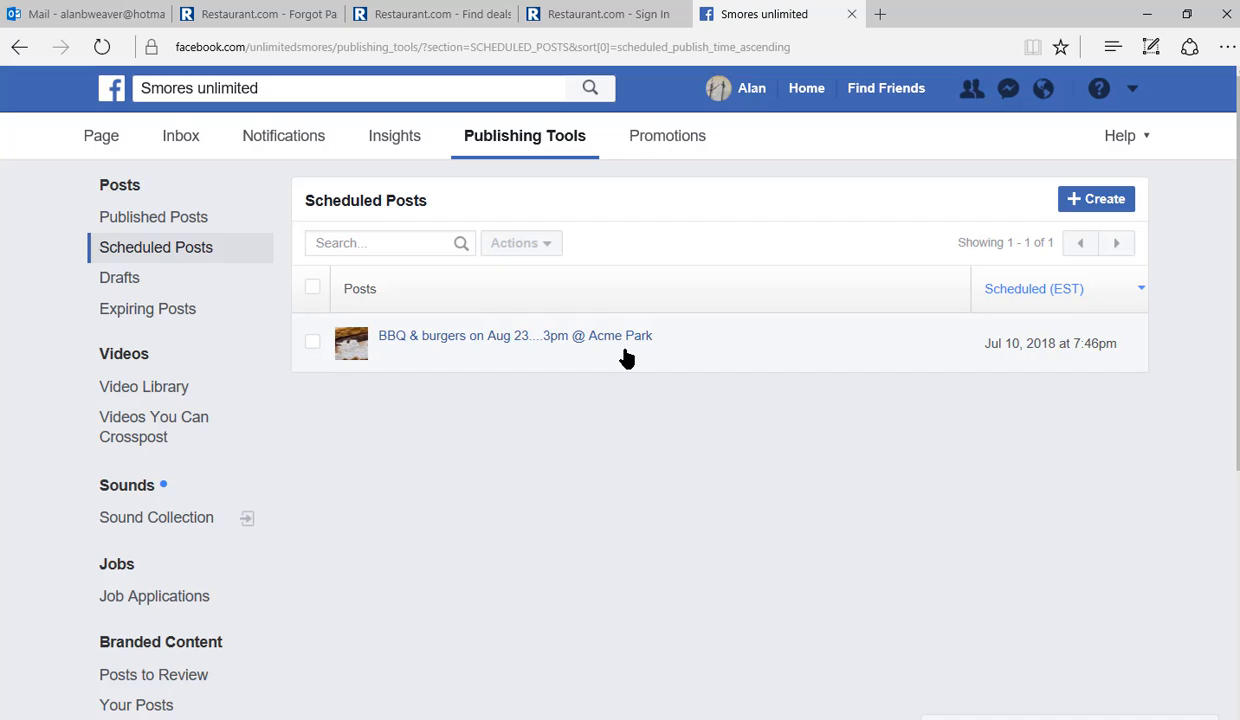
{"action": "left_click", "coordinate": [1043, 352]}
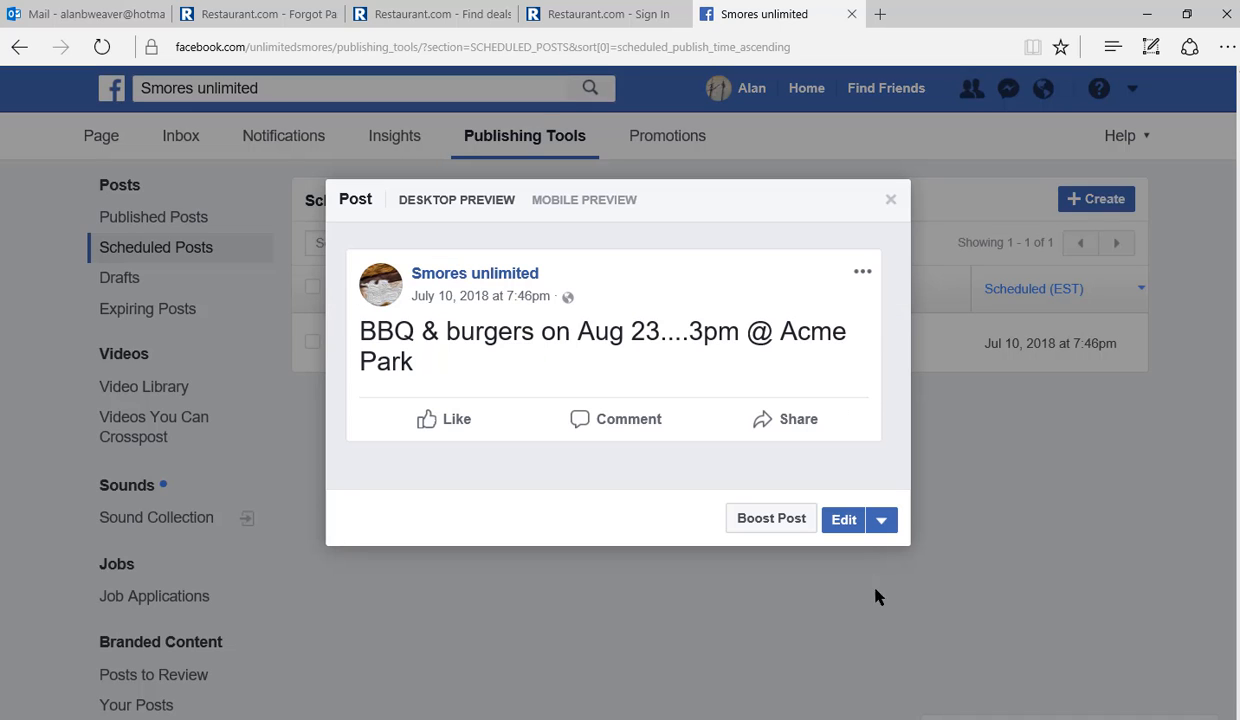
{"action": "left_click", "coordinate": [847, 529]}
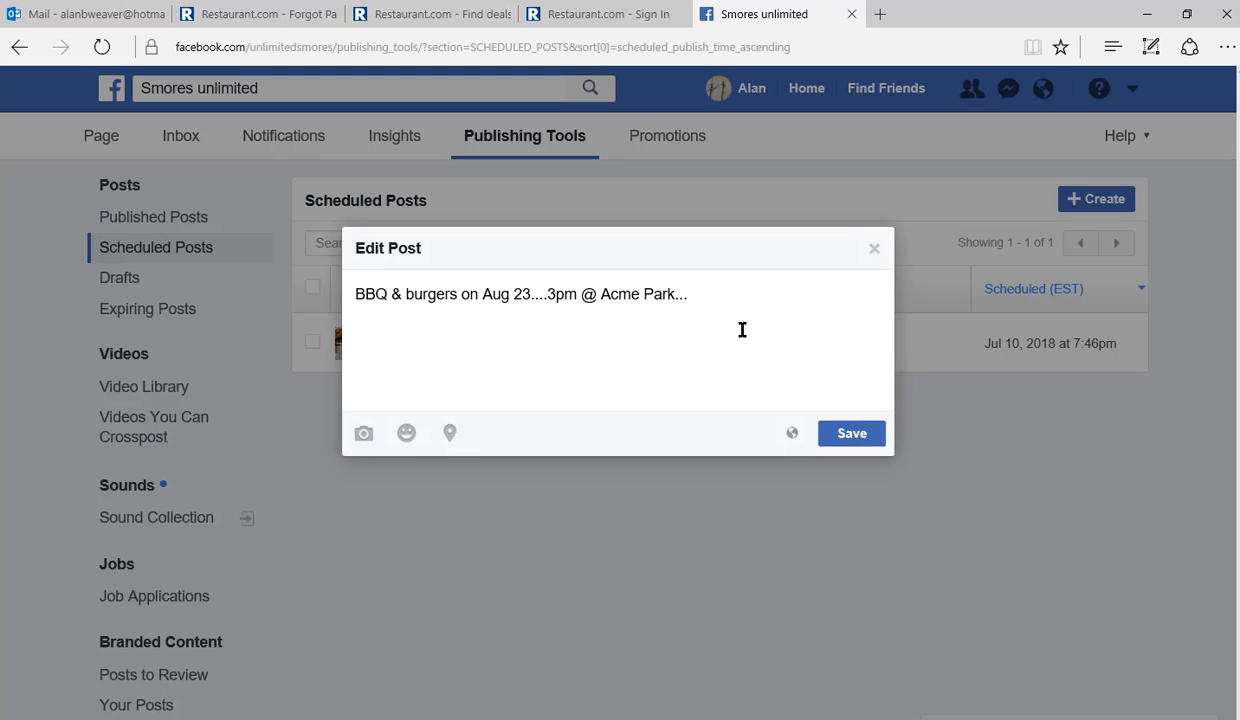
{"action": "type", "text": "yob"}
{"action": "left_click", "coordinate": [850, 434]}
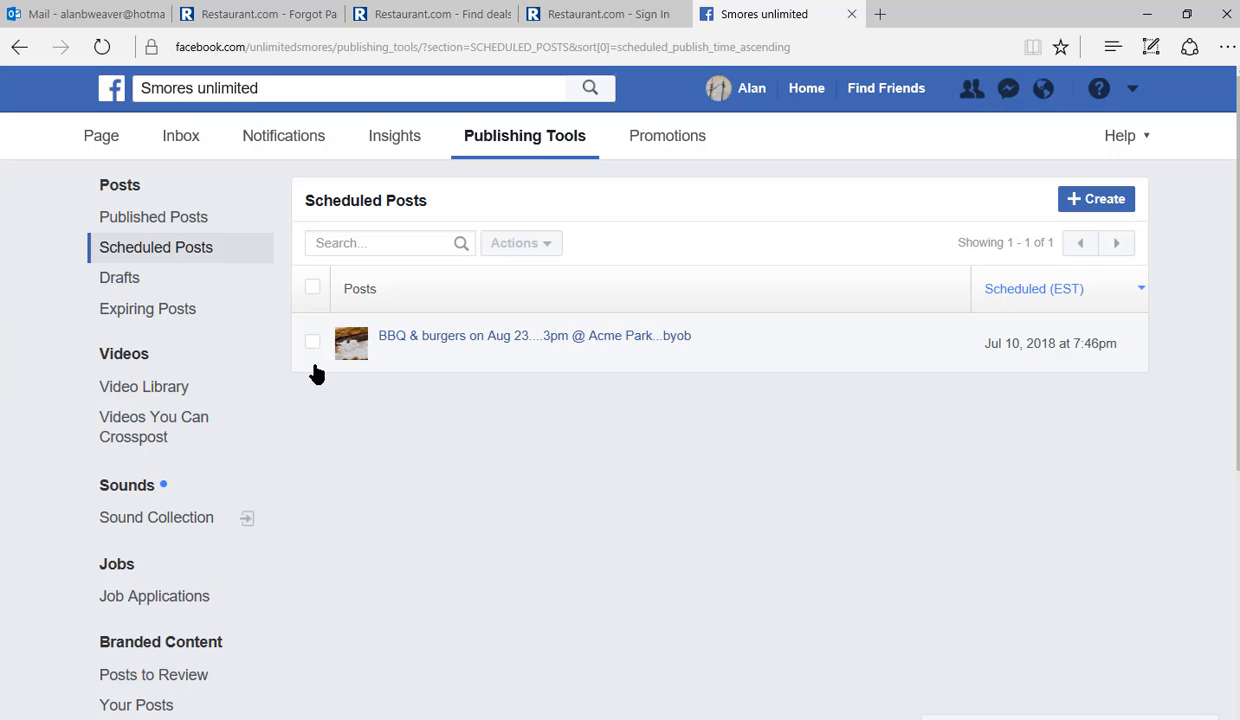
Reschedule the "BBQ & burgers" post to July 12, 2018.
{"action": "left_click", "coordinate": [313, 345]}
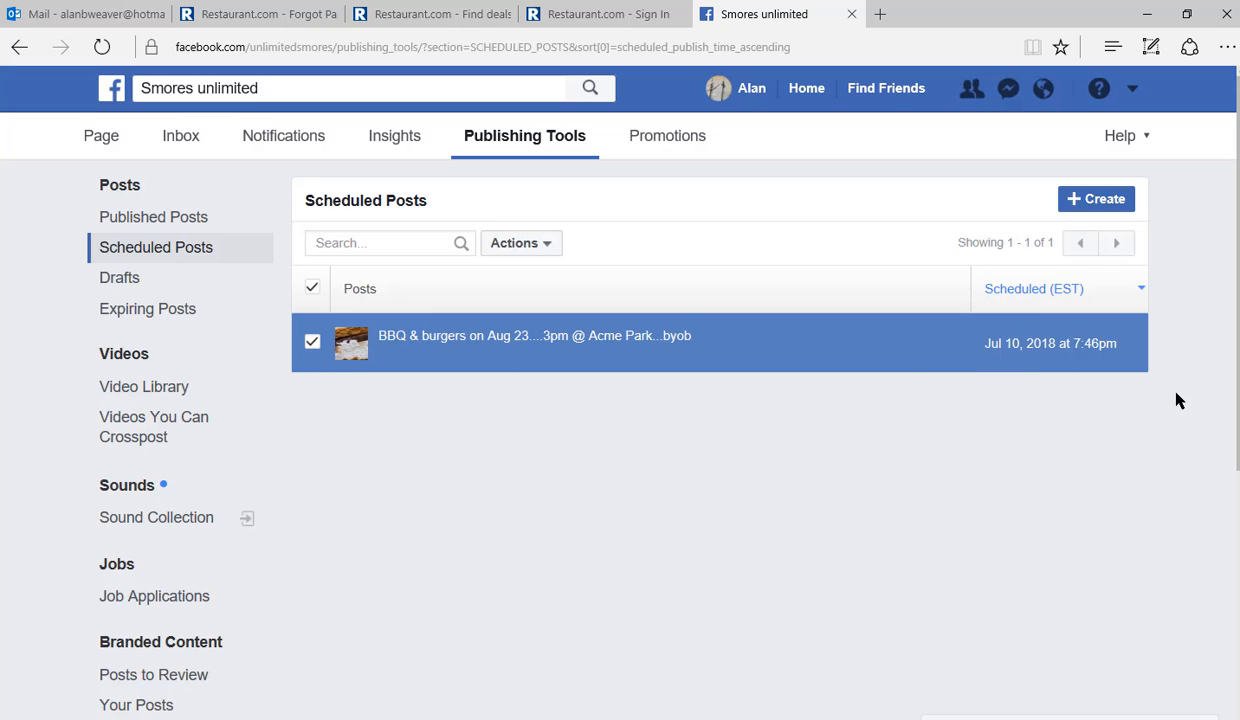
{"action": "left_click", "coordinate": [552, 248]}
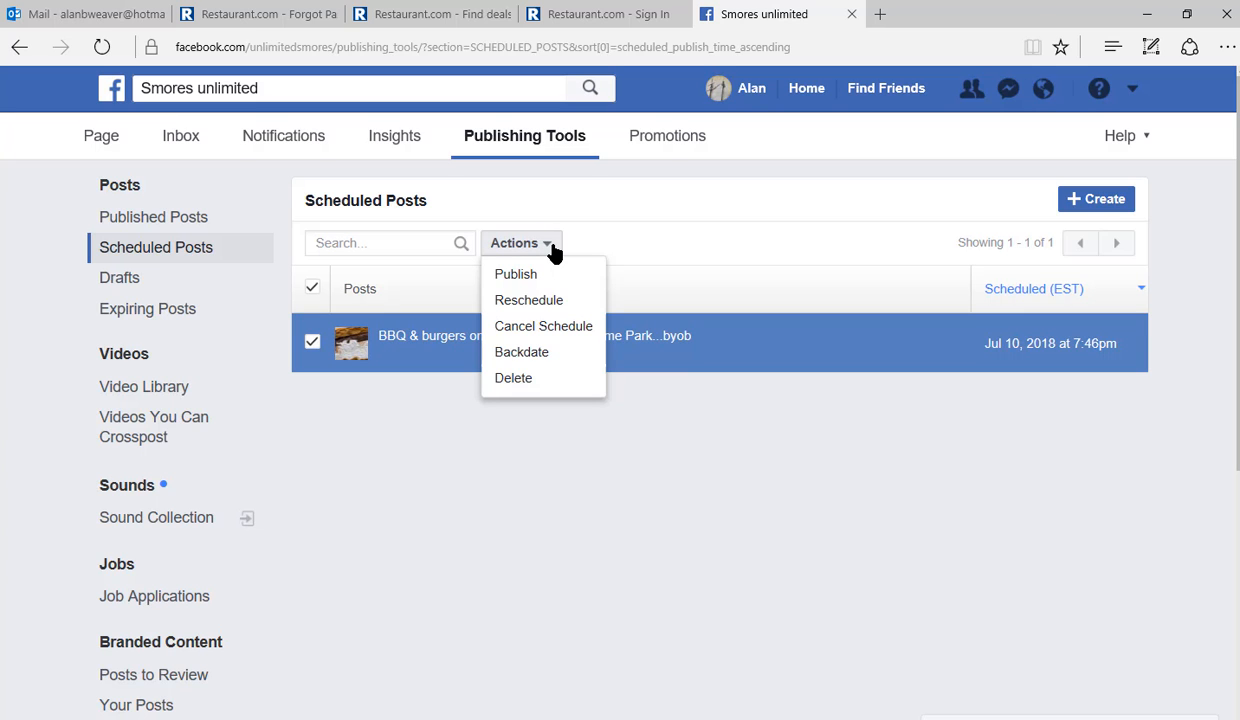
{"action": "left_click", "coordinate": [543, 301]}
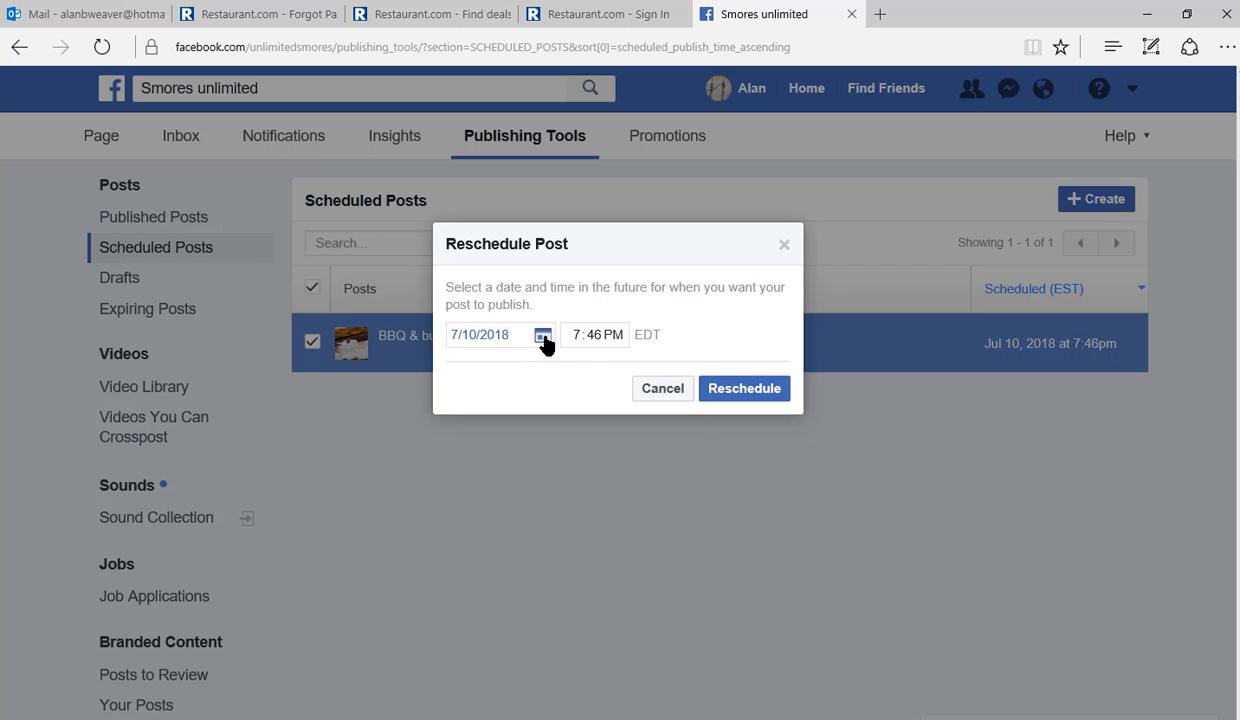
{"action": "left_click", "coordinate": [543, 337]}
{"action": "left_click", "coordinate": [619, 458]}
{"action": "left_click", "coordinate": [712, 388]}
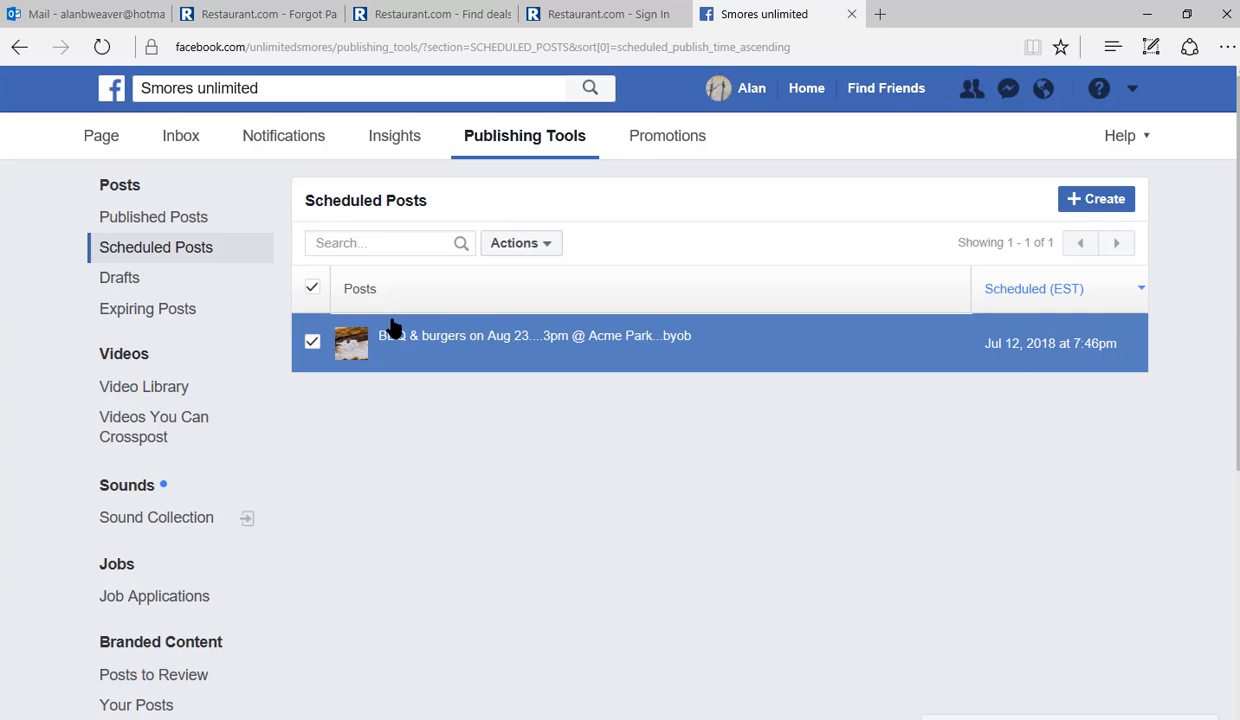
Open the list of published posts and view the actions available for the marshmallow special post.
{"action": "left_click", "coordinate": [170, 219]}
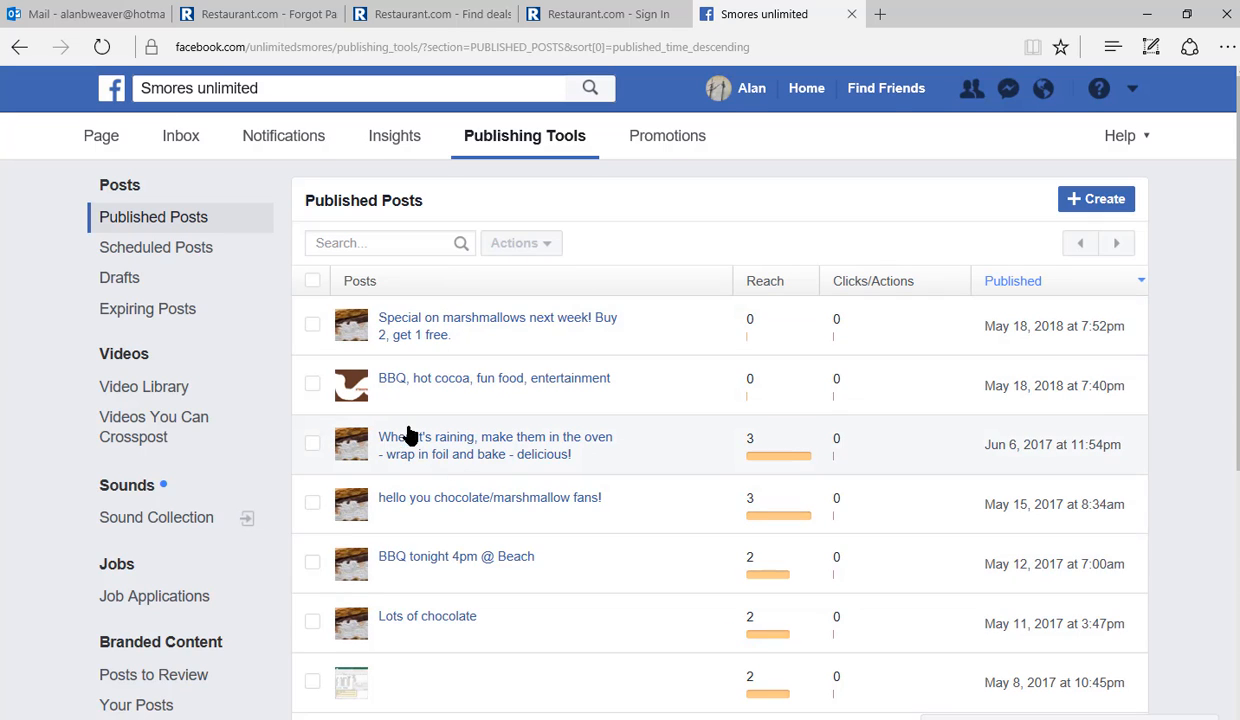
{"action": "left_click", "coordinate": [312, 324]}
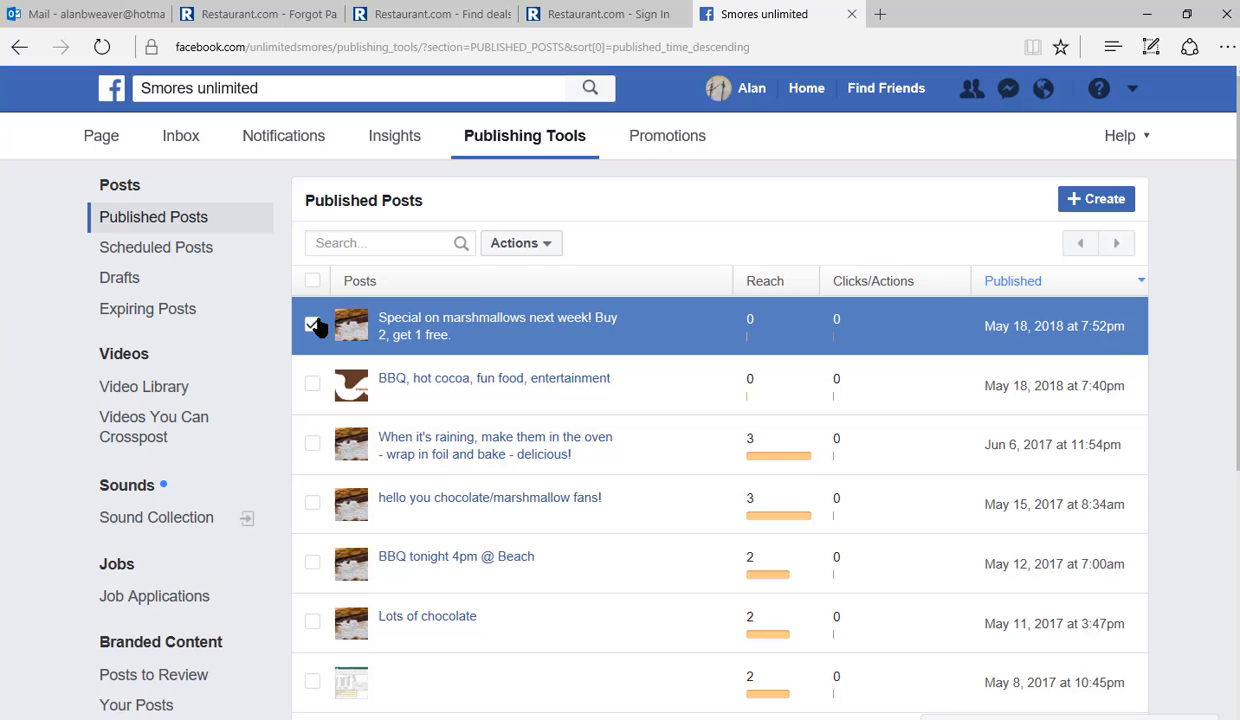
{"action": "left_click", "coordinate": [550, 249]}
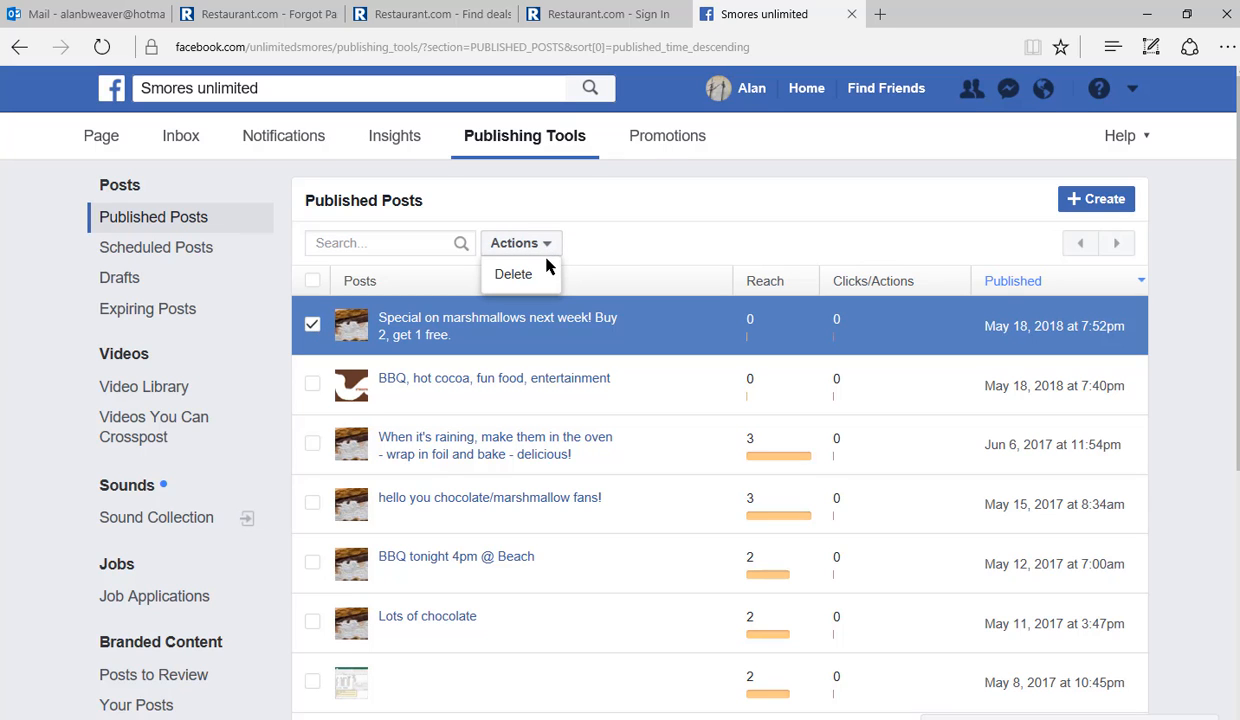
{"action": "left_click", "coordinate": [598, 237]}
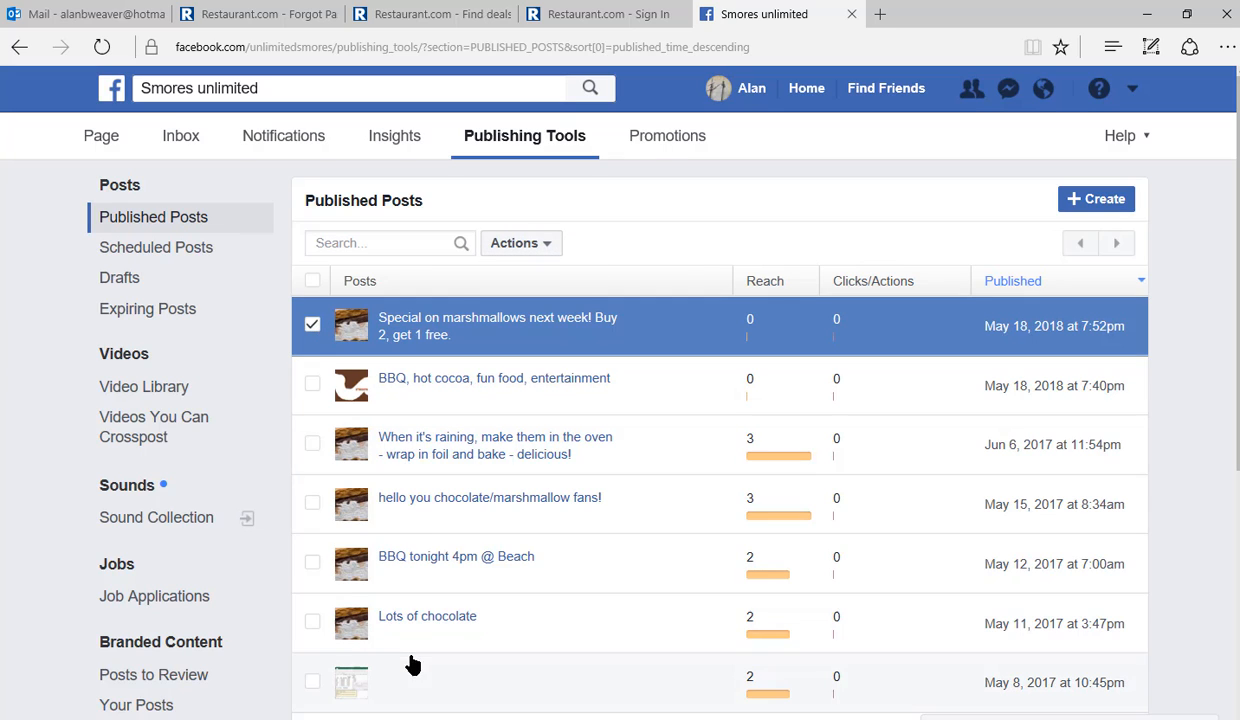
Try deleting the marshmallow special and "Lots of chocolate" posts together, but cancel at the confirmation and deselect the marshmallow post.
{"action": "left_click", "coordinate": [312, 622]}
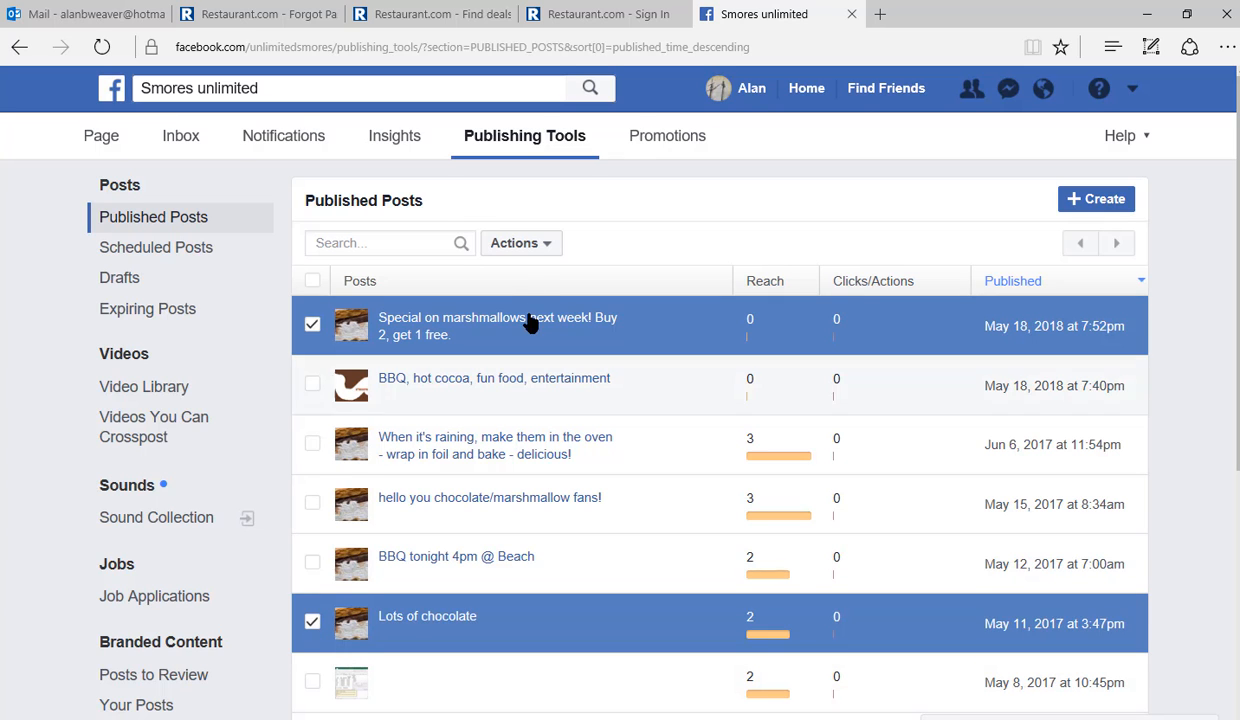
{"action": "left_click", "coordinate": [546, 250]}
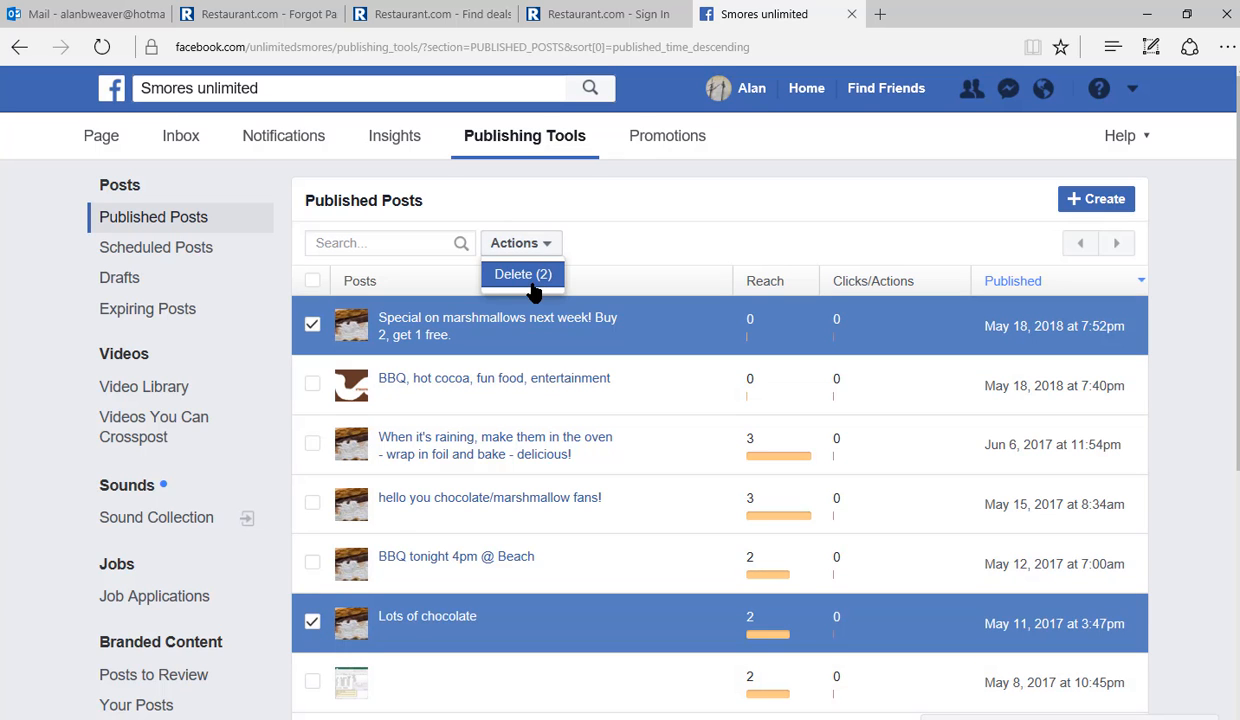
{"action": "left_click", "coordinate": [533, 276]}
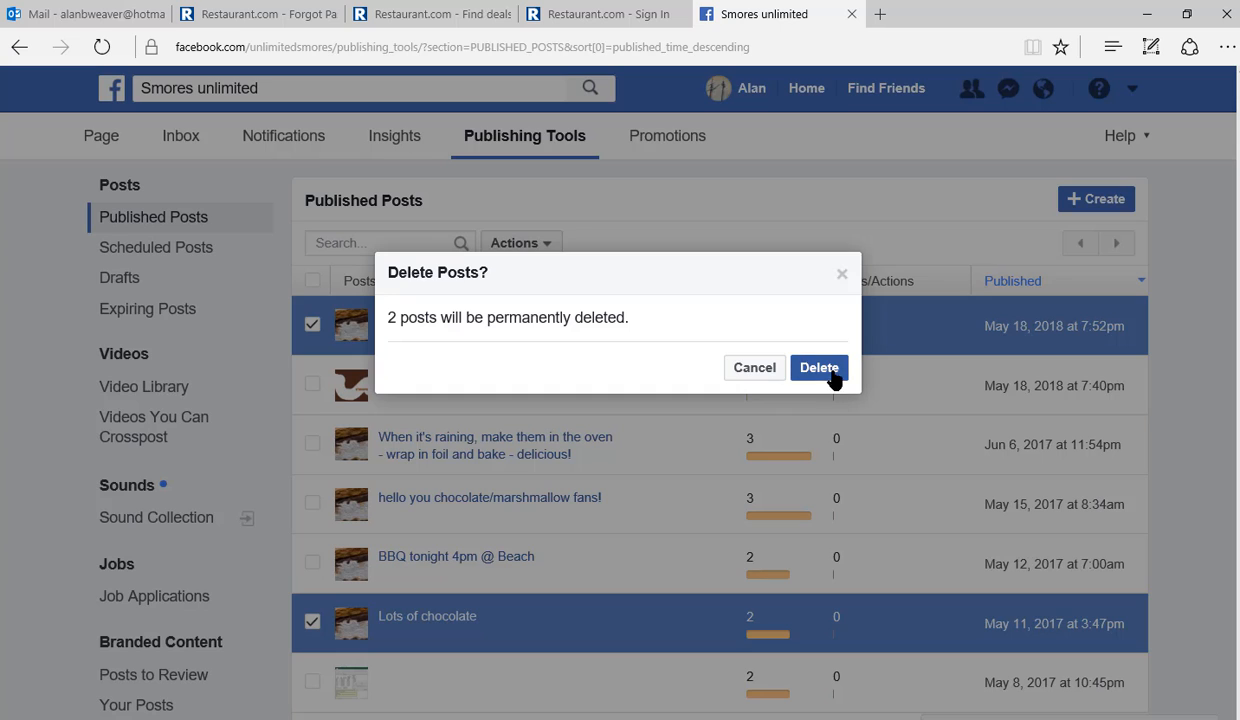
{"action": "left_click", "coordinate": [752, 368]}
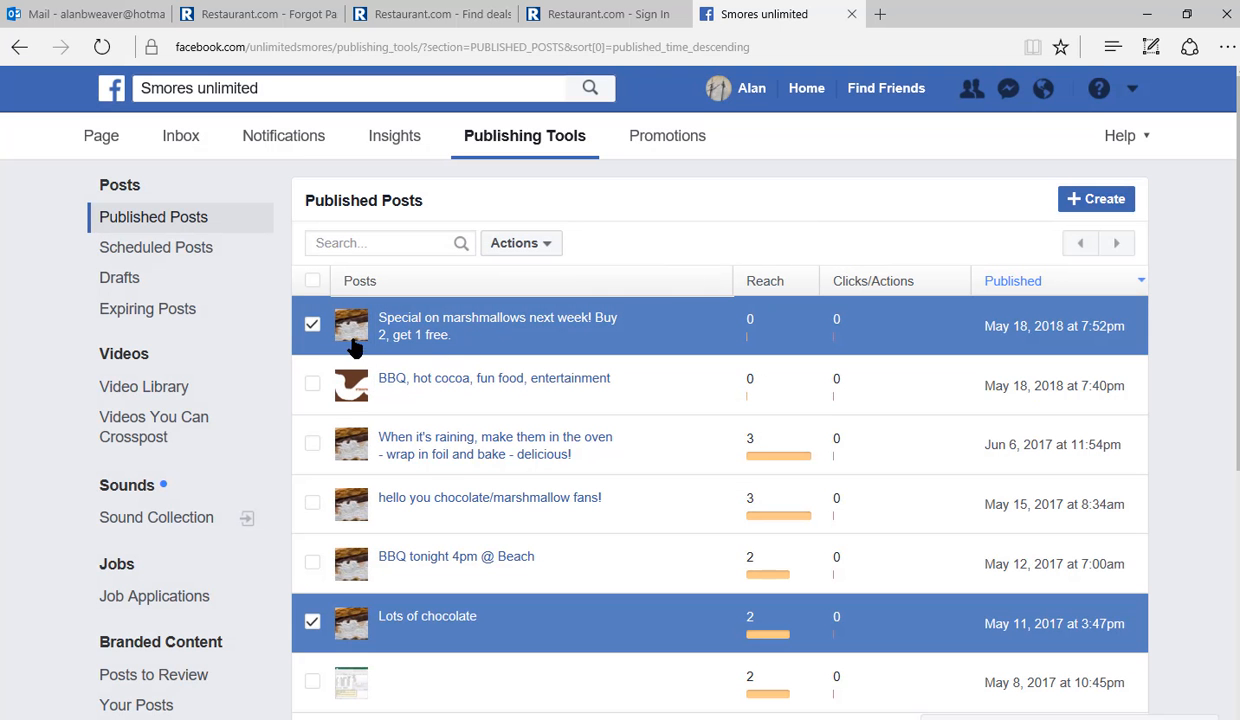
{"action": "left_click", "coordinate": [310, 325]}
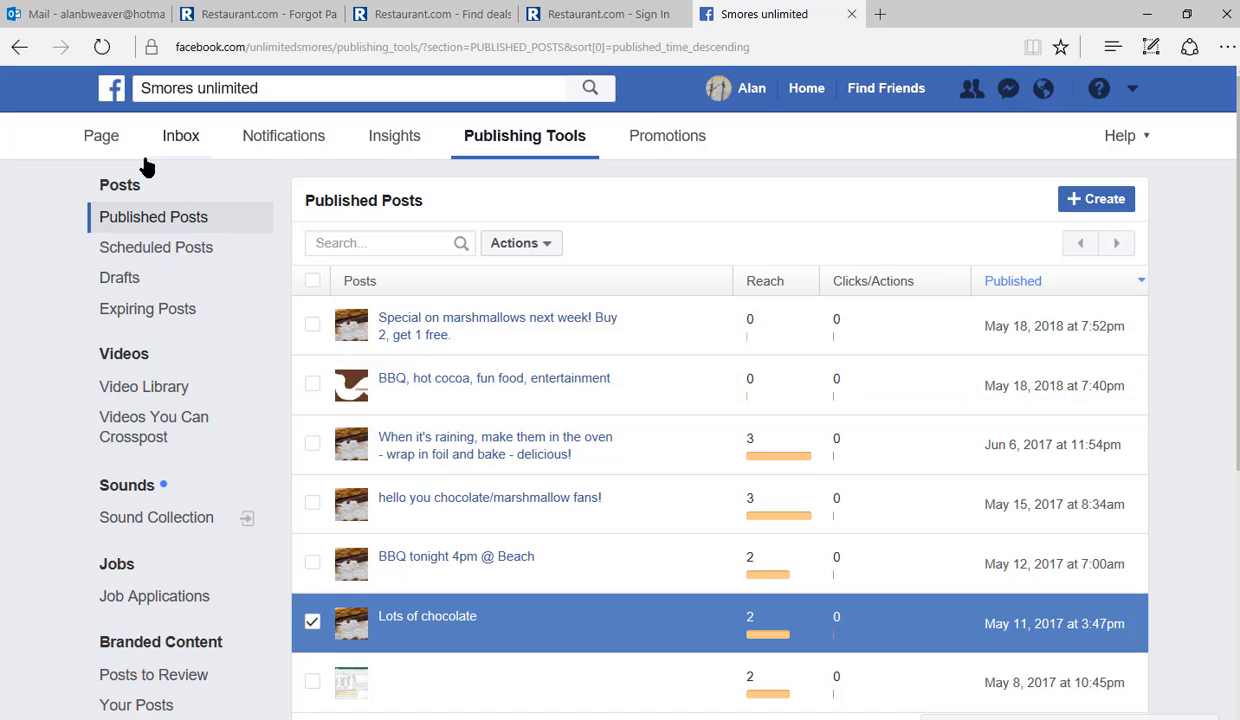
Return to the Smores unlimited page and write a new status post reading "Memorial Day is coming.....".
{"action": "left_click", "coordinate": [102, 140]}
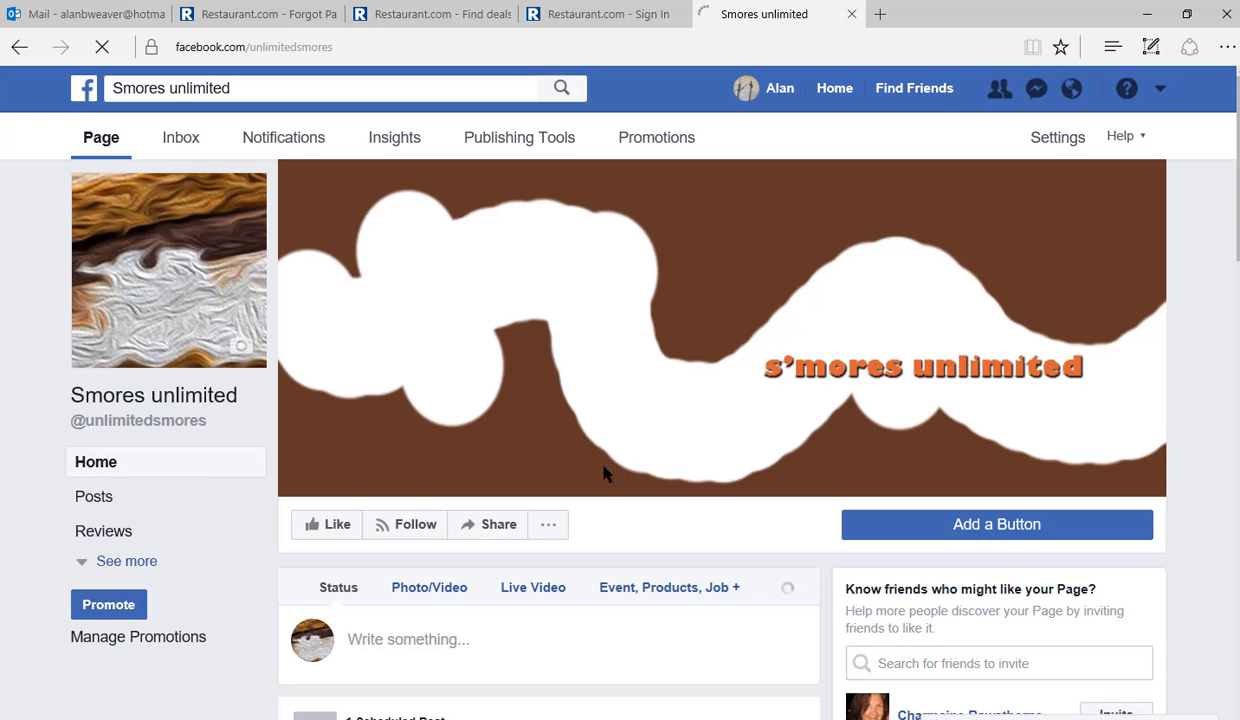
{"action": "left_click", "coordinate": [402, 643]}
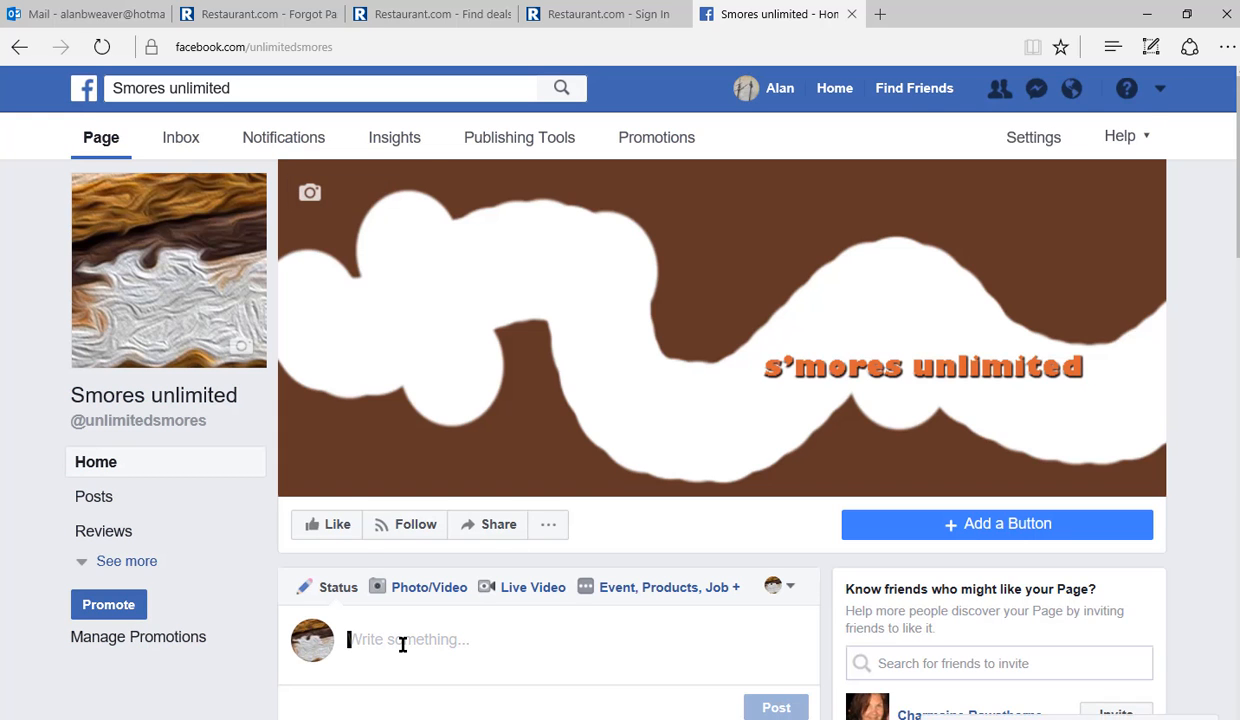
{"action": "type", "text": "Memorial"}
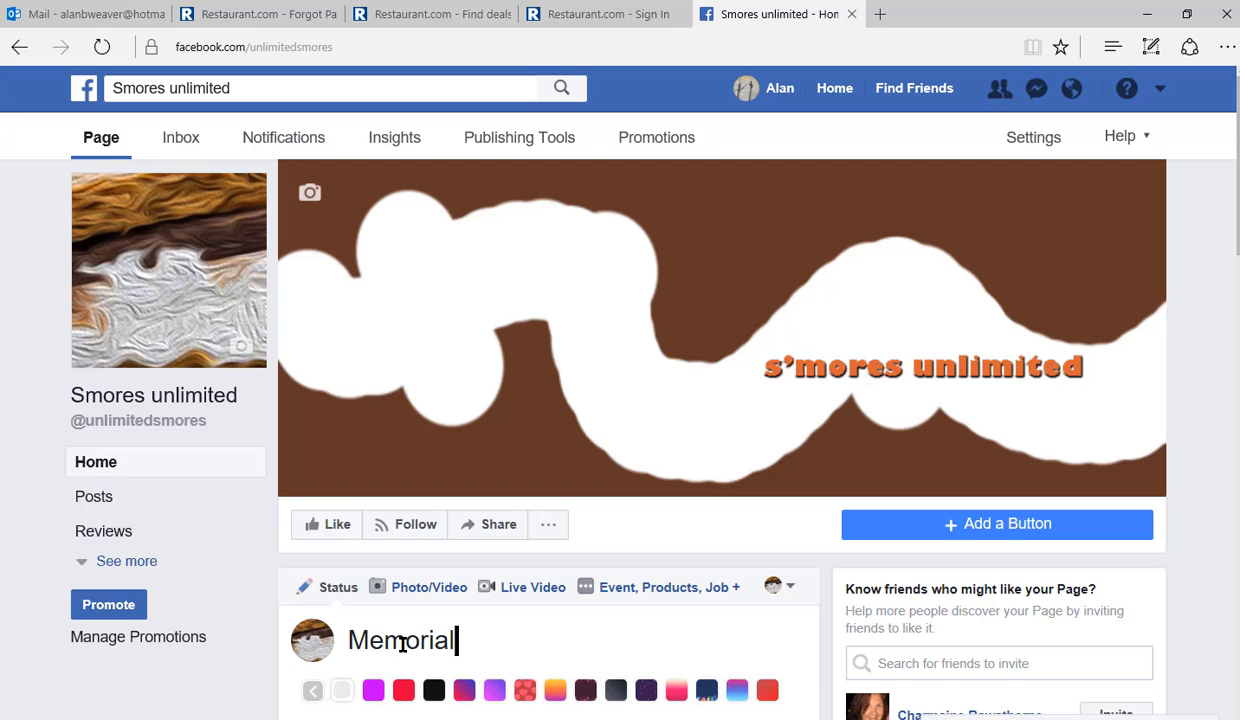
{"action": "type", "text": " Day is coming....."}
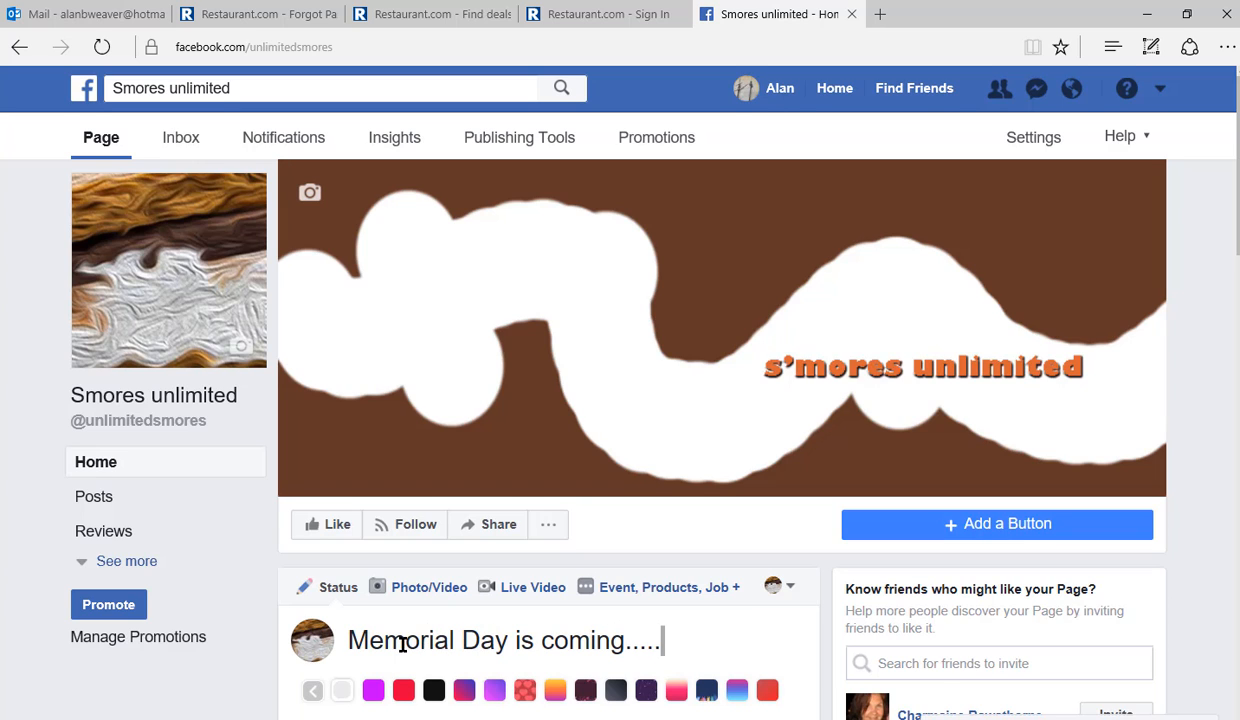
Schedule the Memorial Day post for publication on 5/21/2018 at 8:06 AM.
{"action": "scroll", "coordinate": [402, 645], "scroll_direction": "down", "scroll_amount": 3}
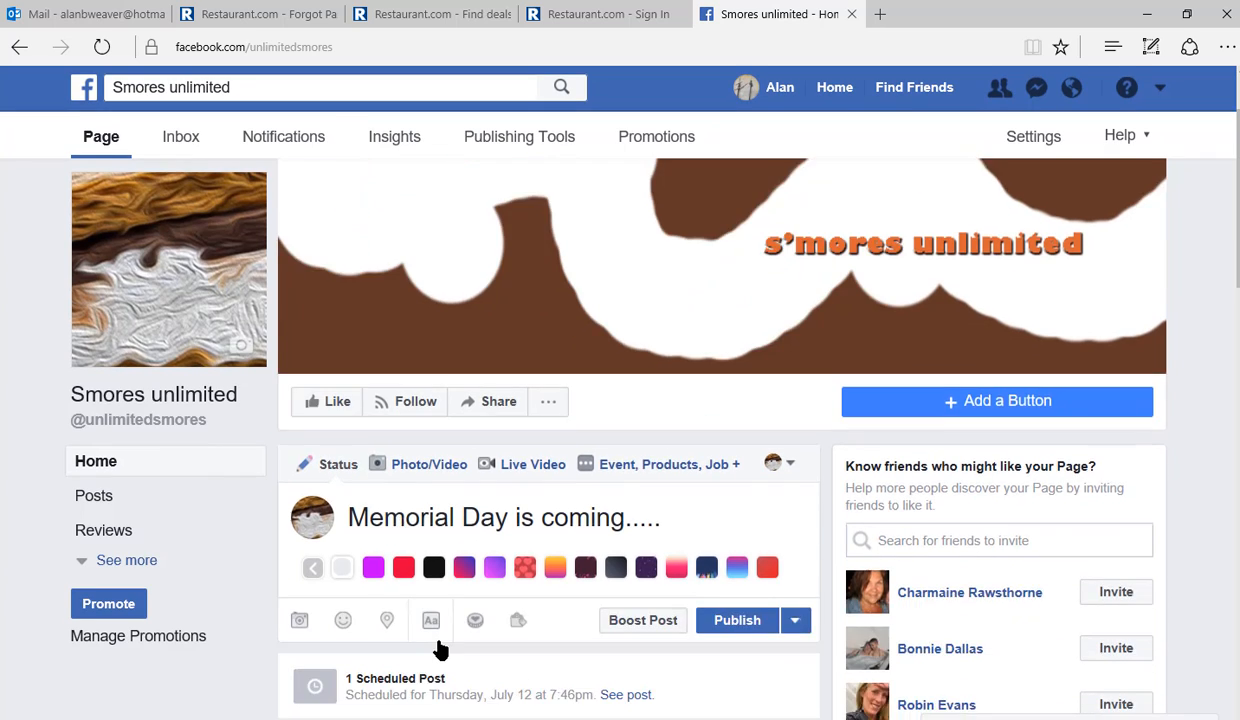
{"action": "left_click", "coordinate": [795, 521]}
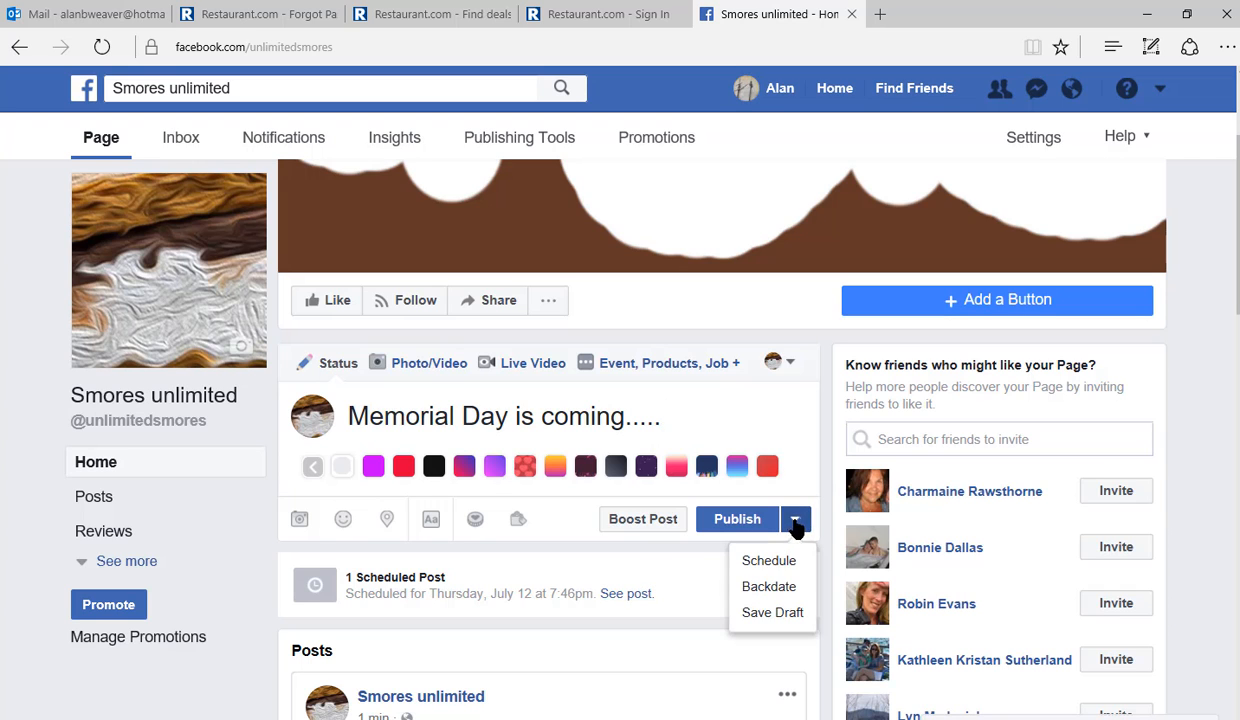
{"action": "left_click", "coordinate": [783, 566]}
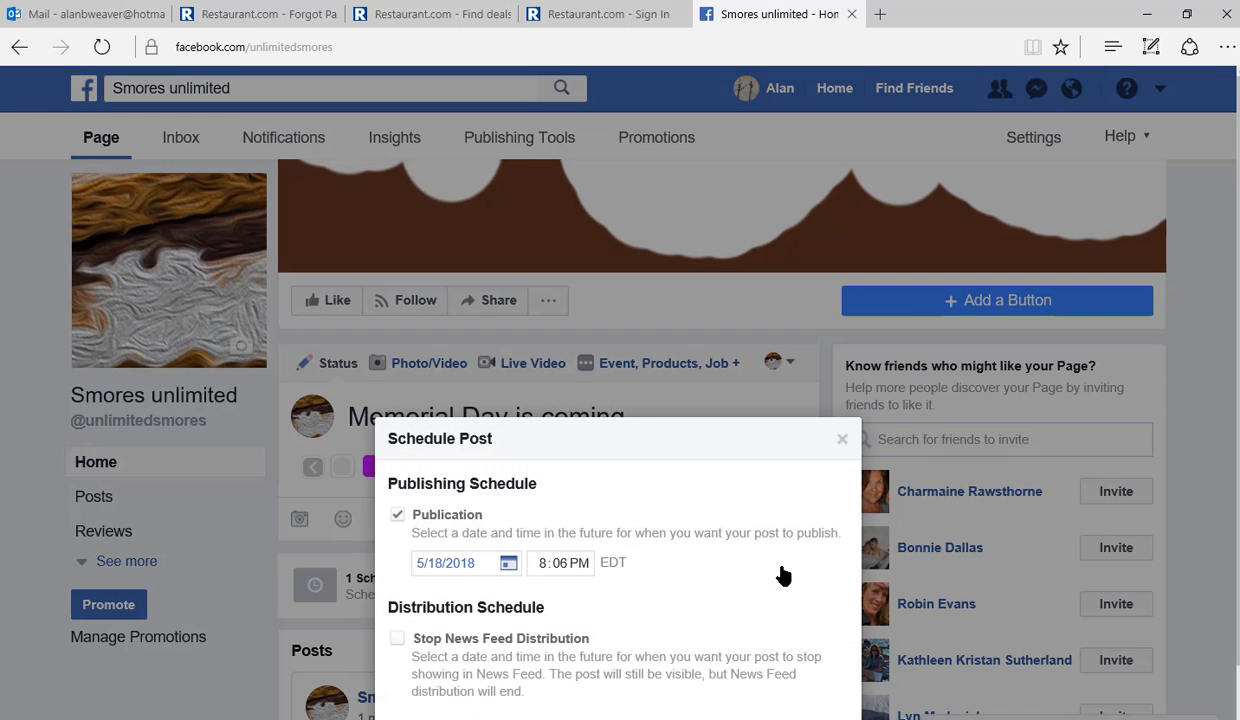
{"action": "left_click", "coordinate": [506, 562]}
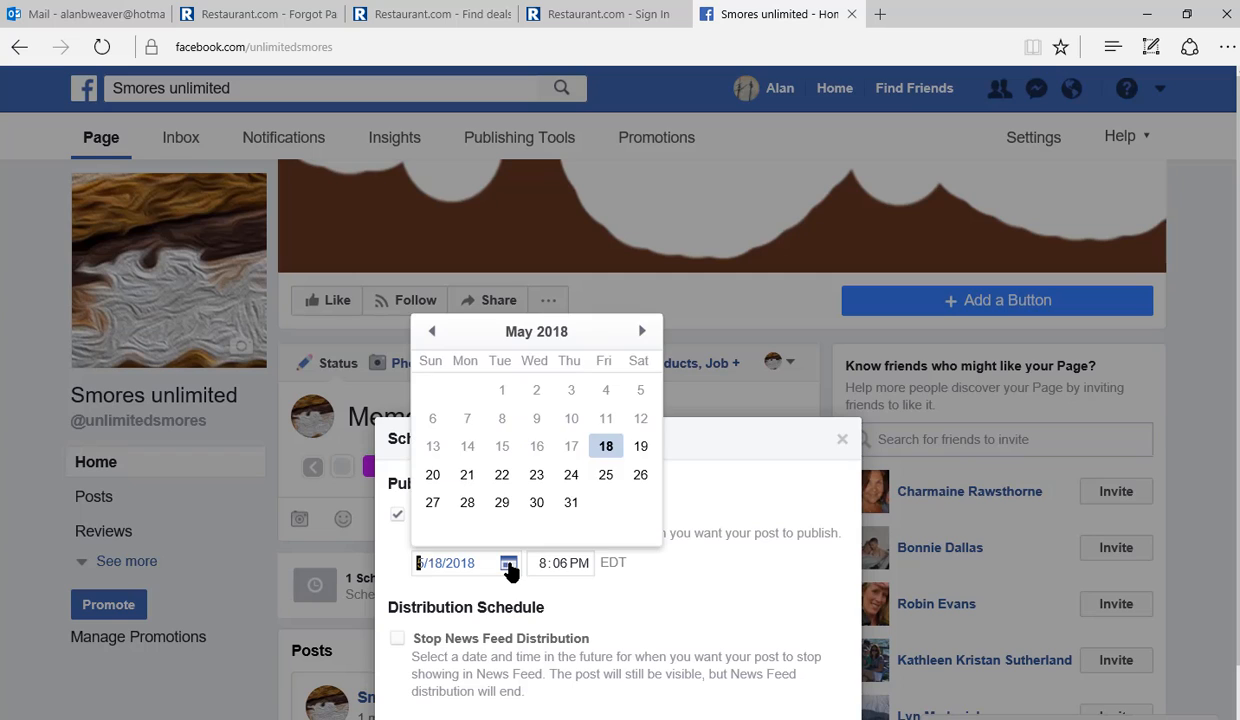
{"action": "left_click", "coordinate": [467, 475]}
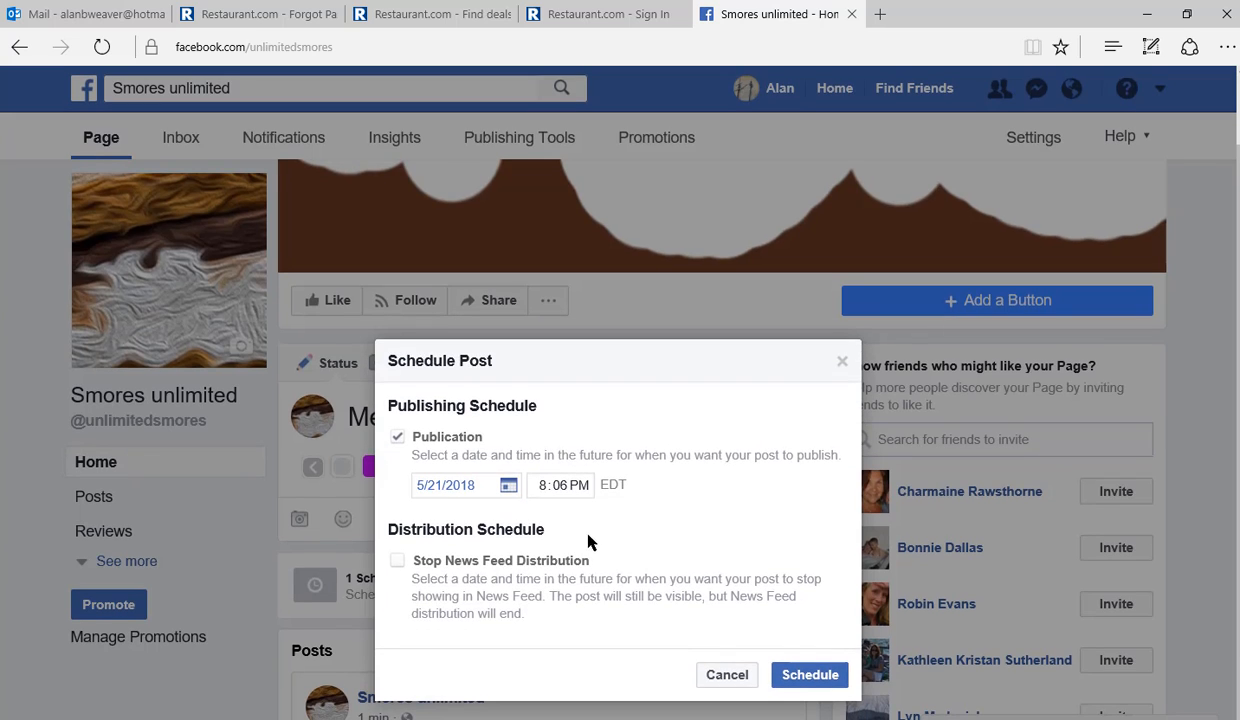
{"action": "left_click", "coordinate": [580, 486]}
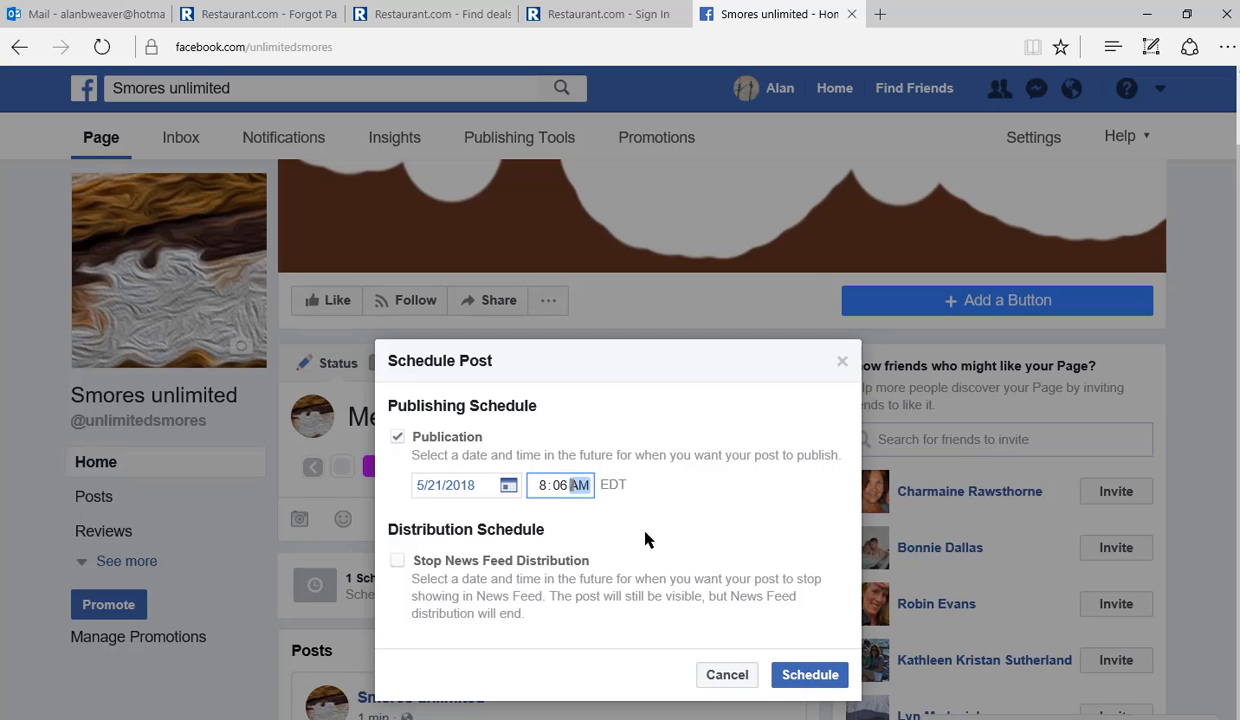
{"action": "left_click", "coordinate": [818, 678]}
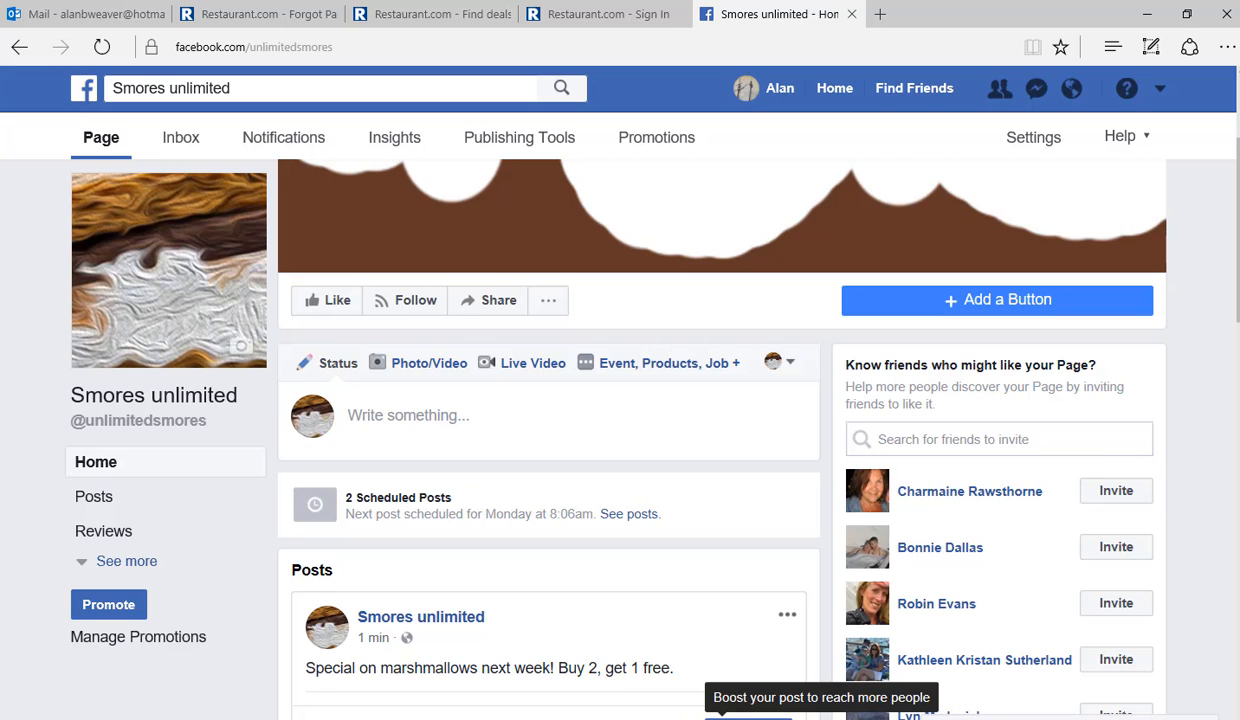
Start a new event for the page and name it "Product Tasting".
{"action": "scroll", "coordinate": [750, 712], "scroll_direction": "up", "scroll_amount": 2}
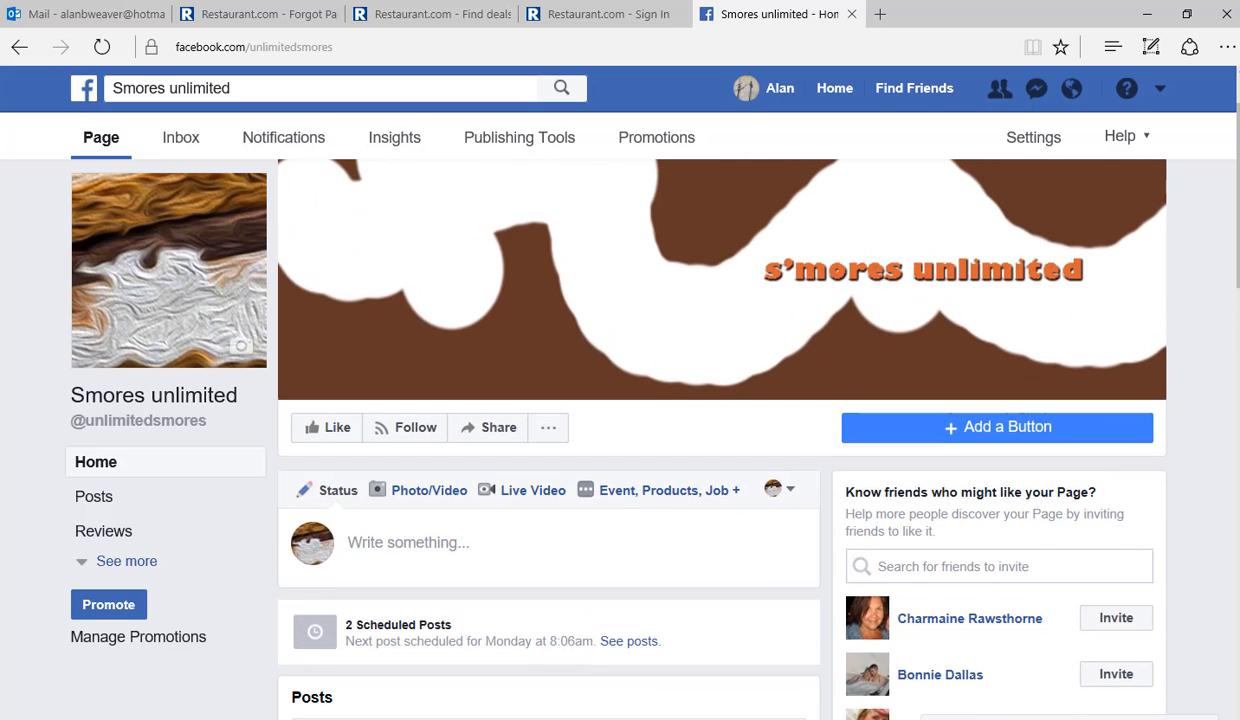
{"action": "left_click", "coordinate": [546, 430]}
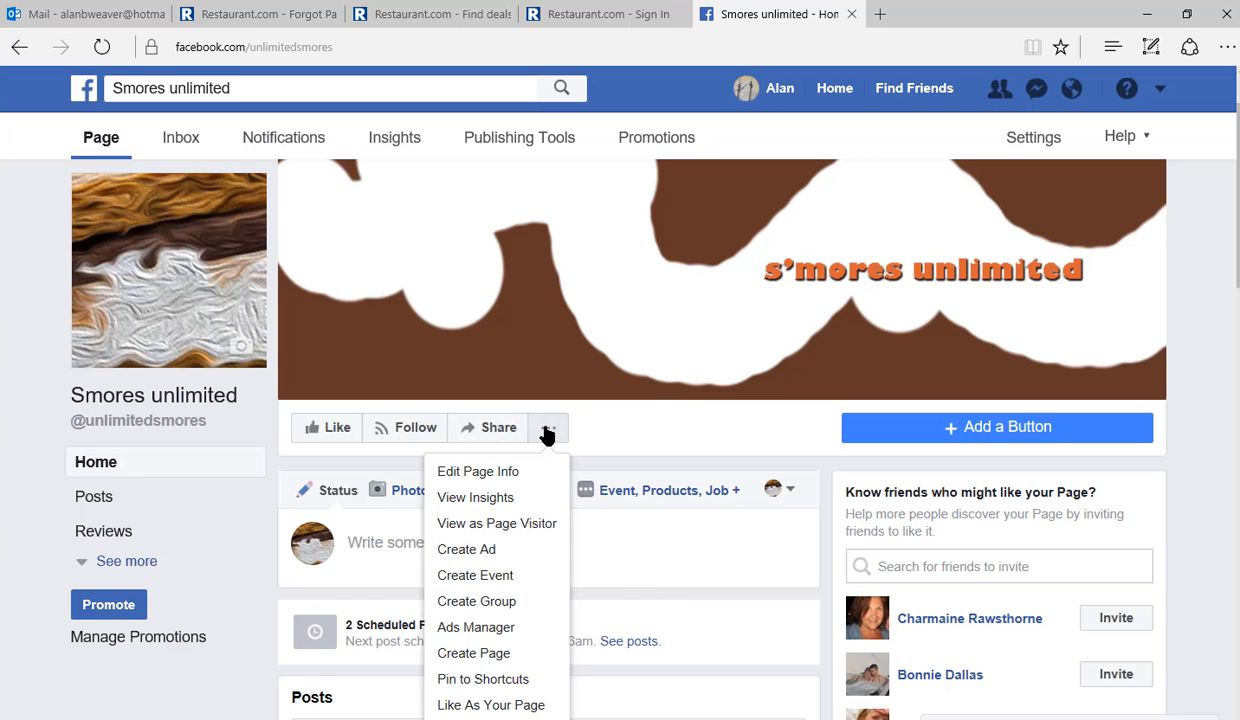
{"action": "left_click", "coordinate": [488, 575]}
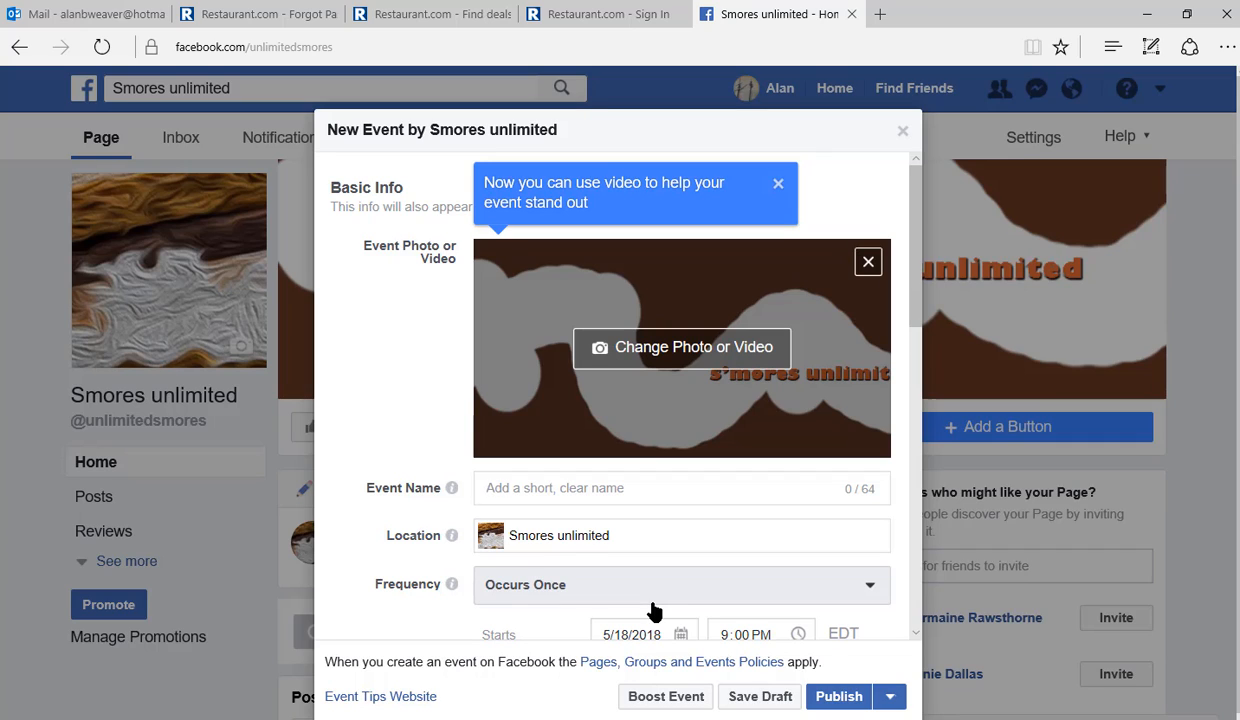
{"action": "type", "text": "Product Ta"}
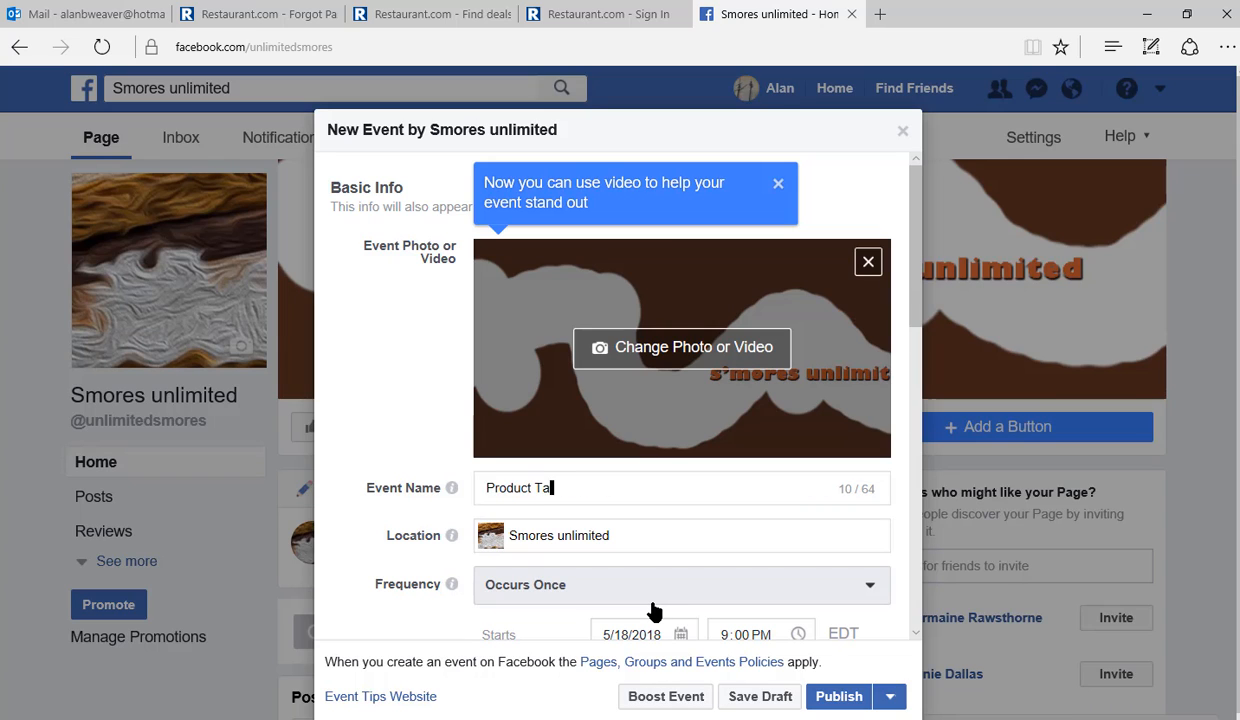
{"action": "type", "text": "sting"}
Keep the event frequency at Occurs Once and set its start to 5/25/2018 at 6:00 PM.
{"action": "scroll", "coordinate": [918, 620], "scroll_direction": "down", "scroll_amount": 10}
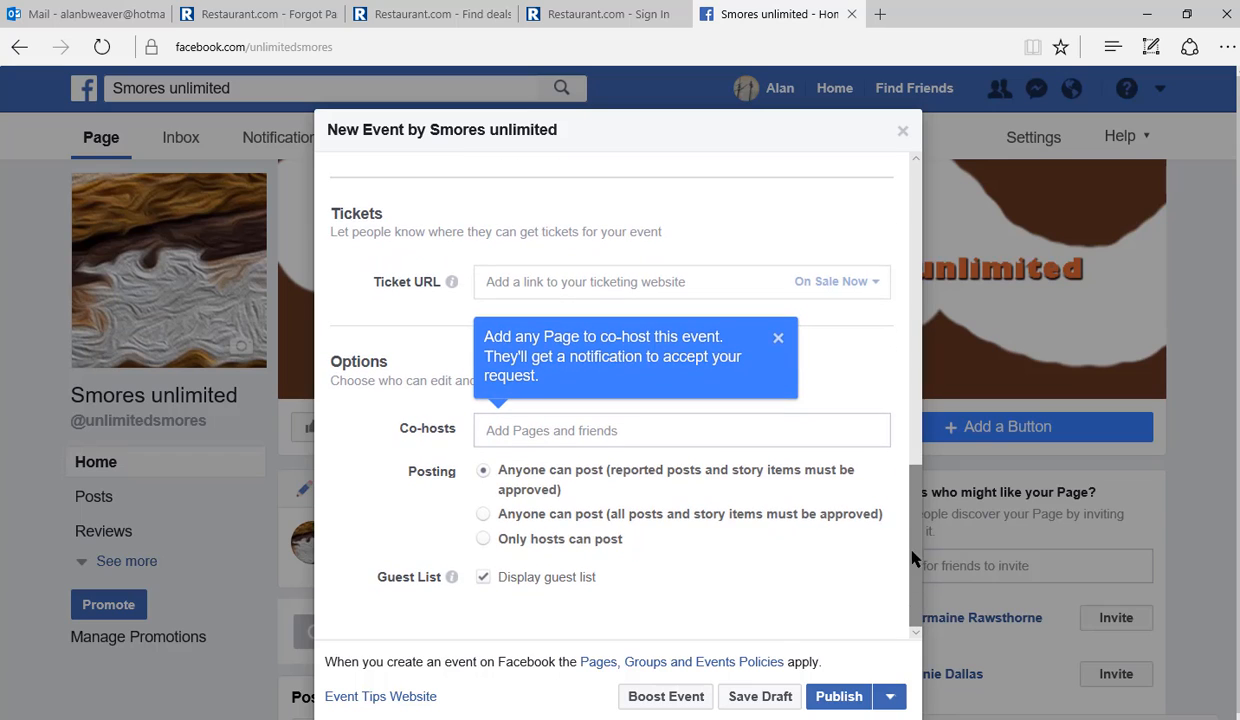
{"action": "left_click_drag", "start_coordinate": [915, 525], "coordinate": [895, 323]}
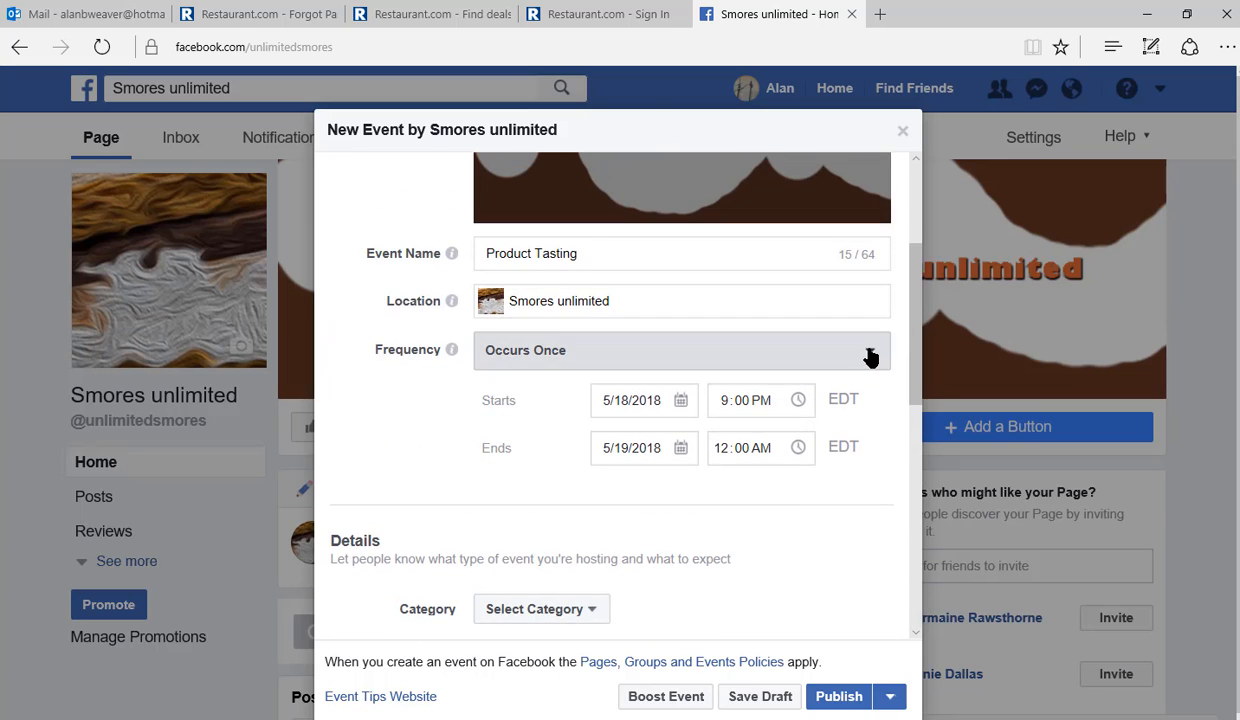
{"action": "left_click", "coordinate": [870, 355]}
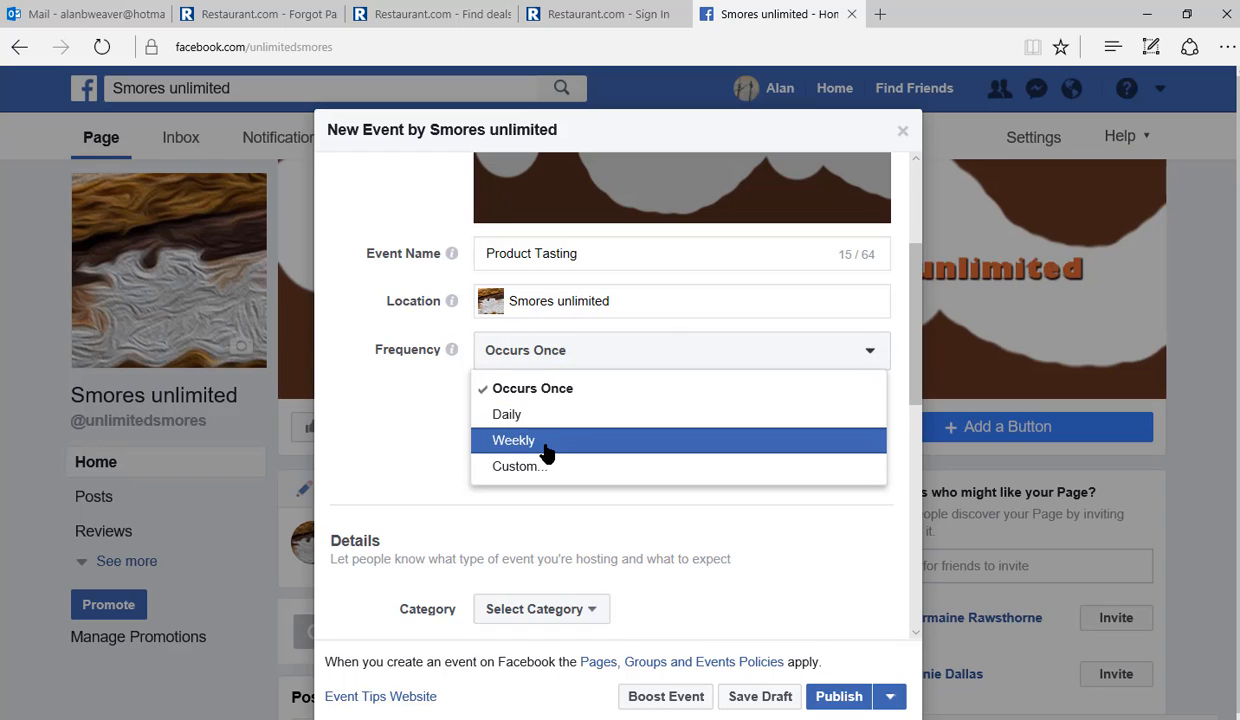
{"action": "left_click", "coordinate": [570, 388]}
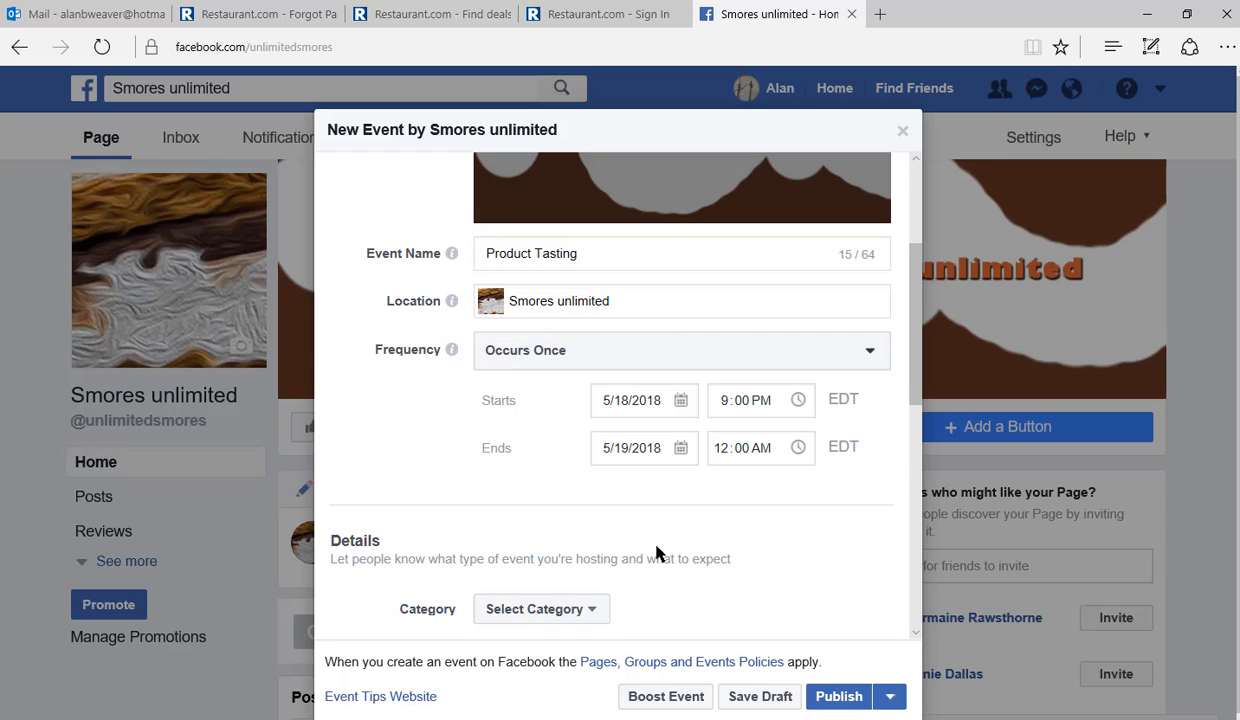
{"action": "left_click", "coordinate": [681, 401]}
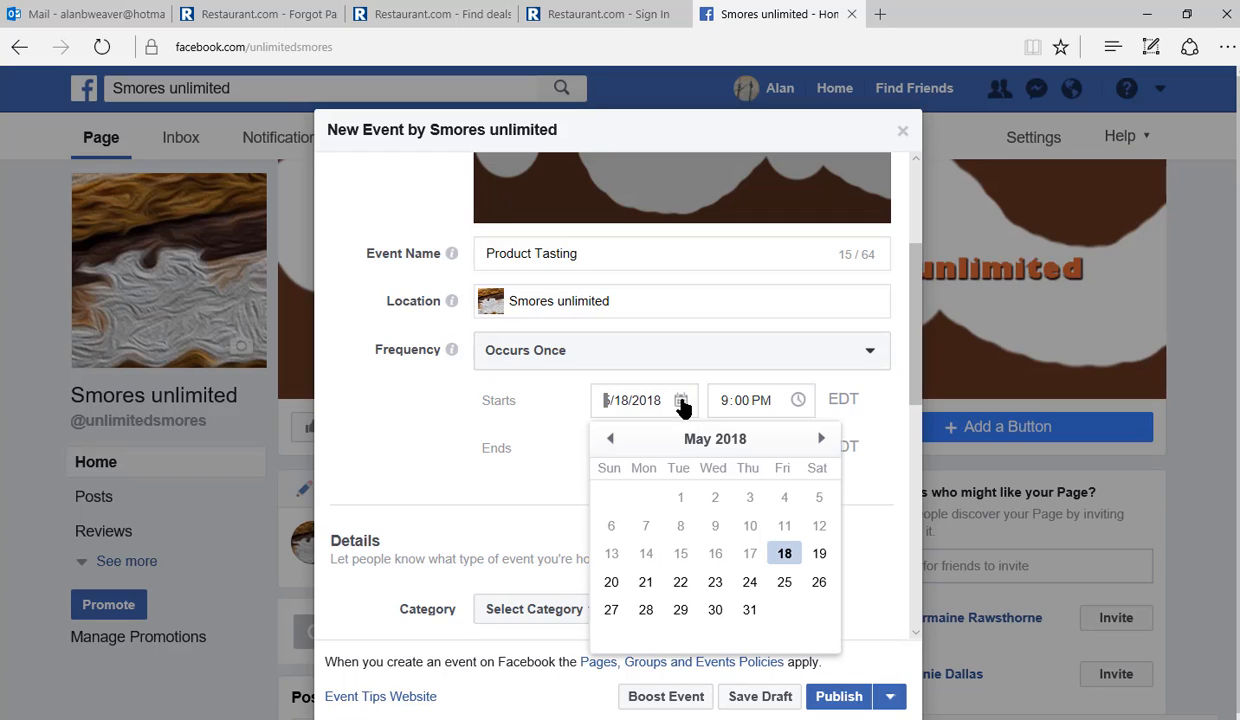
{"action": "left_click", "coordinate": [784, 582]}
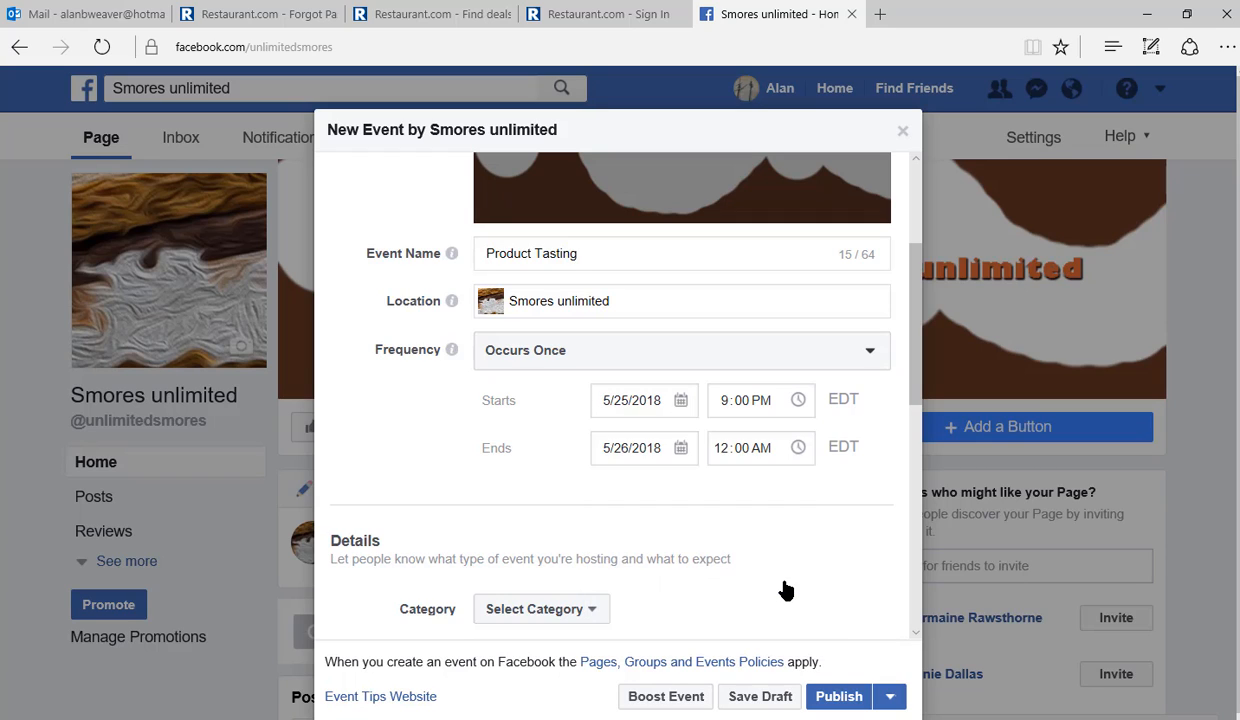
{"action": "left_click", "coordinate": [724, 402]}
{"action": "type", "text": "5"}
Set the event category to Comedy and enter "yada yada yada" as the description.
{"action": "left_click", "coordinate": [590, 611]}
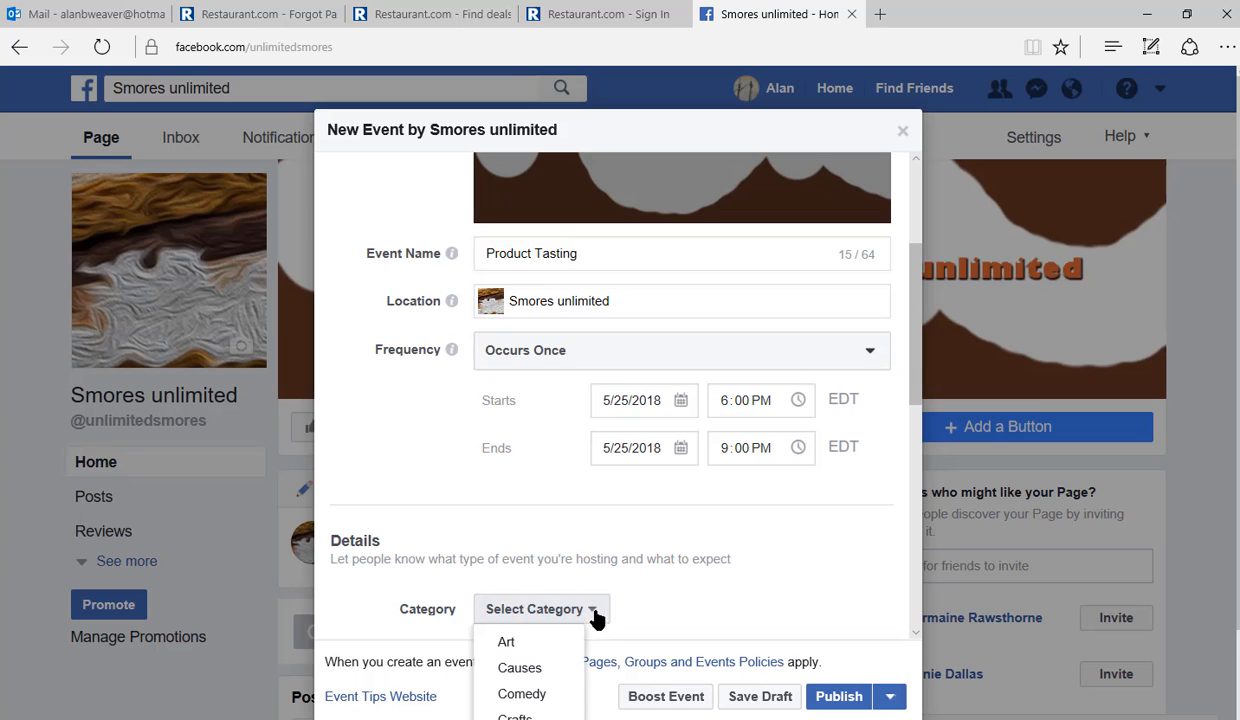
{"action": "scroll", "coordinate": [613, 592], "scroll_direction": "down", "scroll_amount": 1}
{"action": "scroll", "coordinate": [613, 592], "scroll_direction": "down", "scroll_amount": 1}
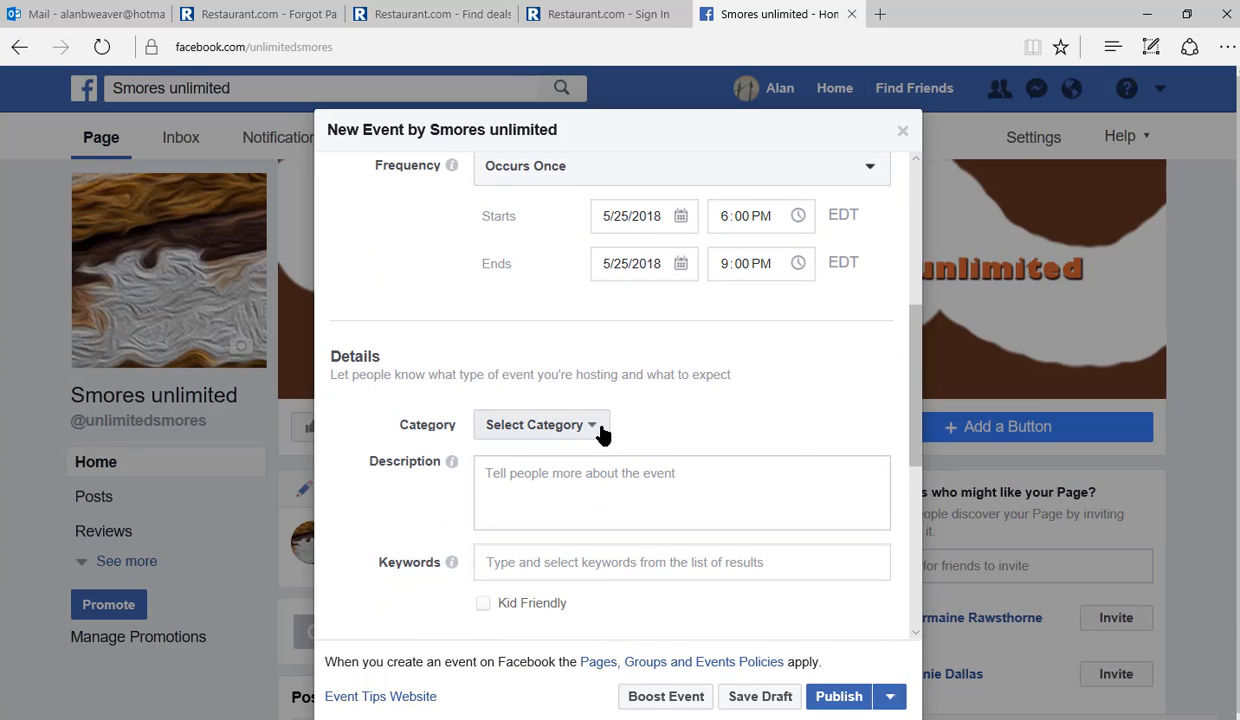
{"action": "left_click_drag", "start_coordinate": [912, 390], "coordinate": [923, 462]}
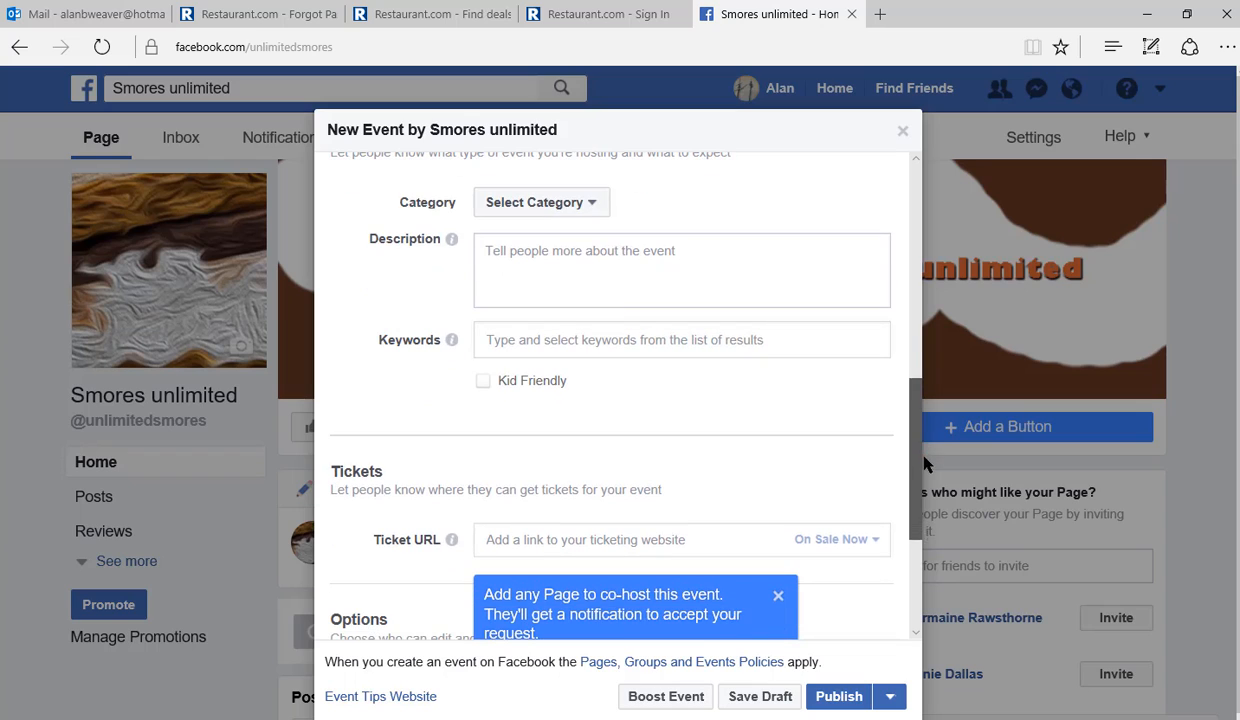
{"action": "left_click", "coordinate": [595, 205]}
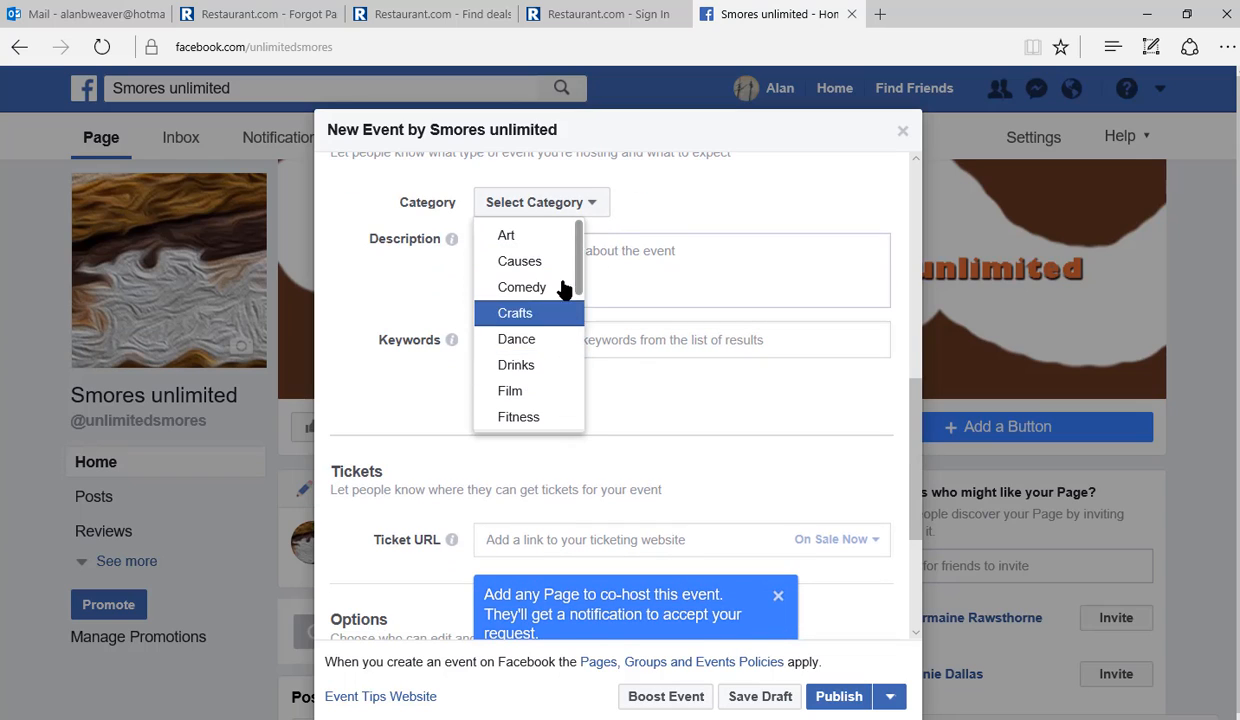
{"action": "left_click_drag", "start_coordinate": [574, 258], "coordinate": [594, 411]}
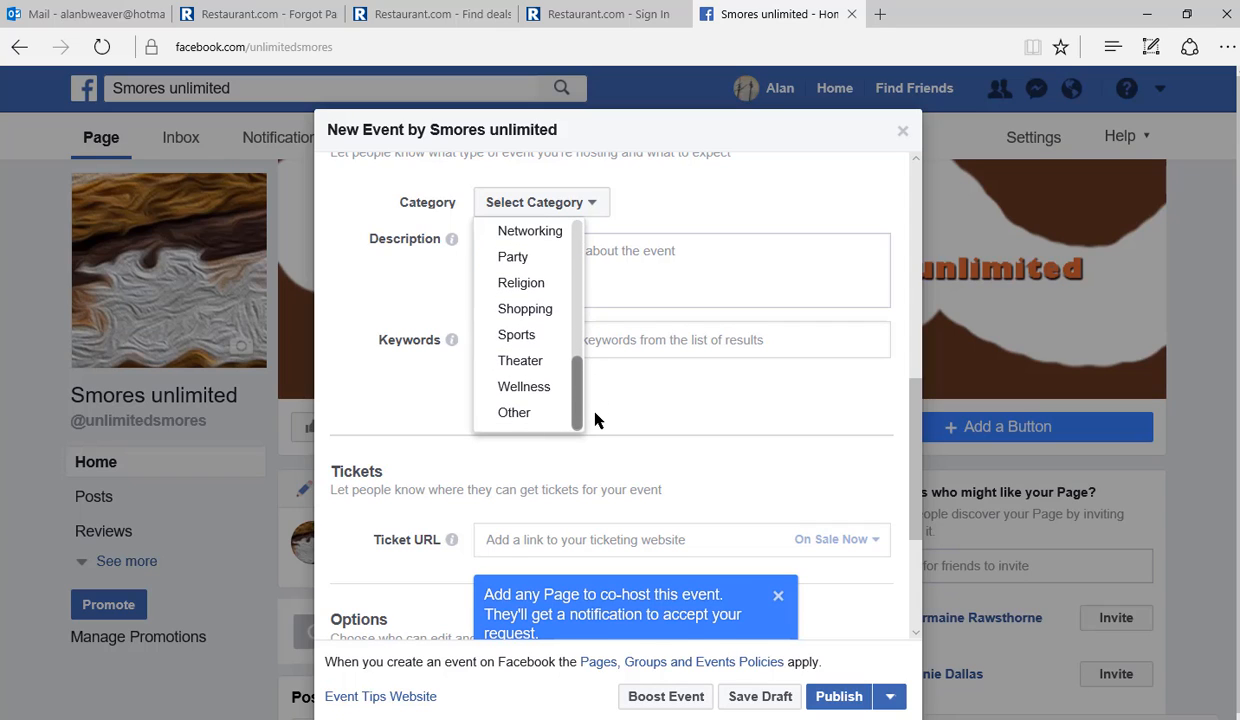
{"action": "left_click", "coordinate": [595, 414]}
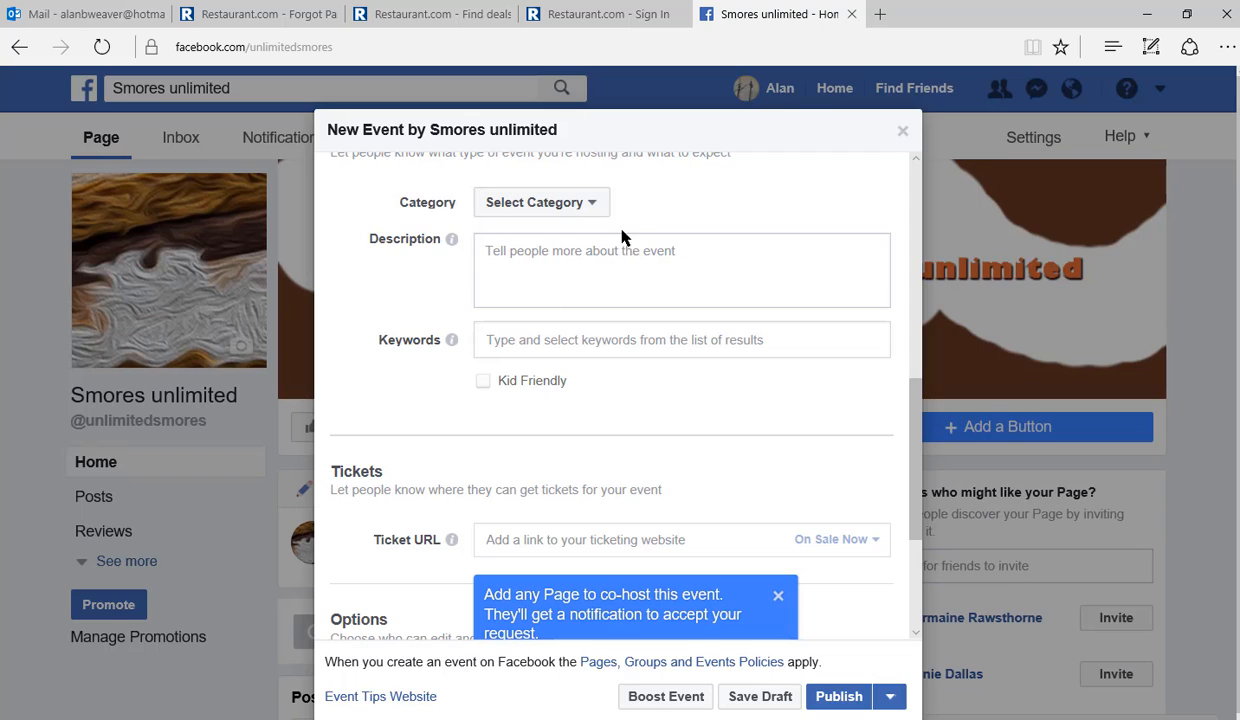
{"action": "left_click", "coordinate": [592, 203]}
{"action": "left_click", "coordinate": [525, 290]}
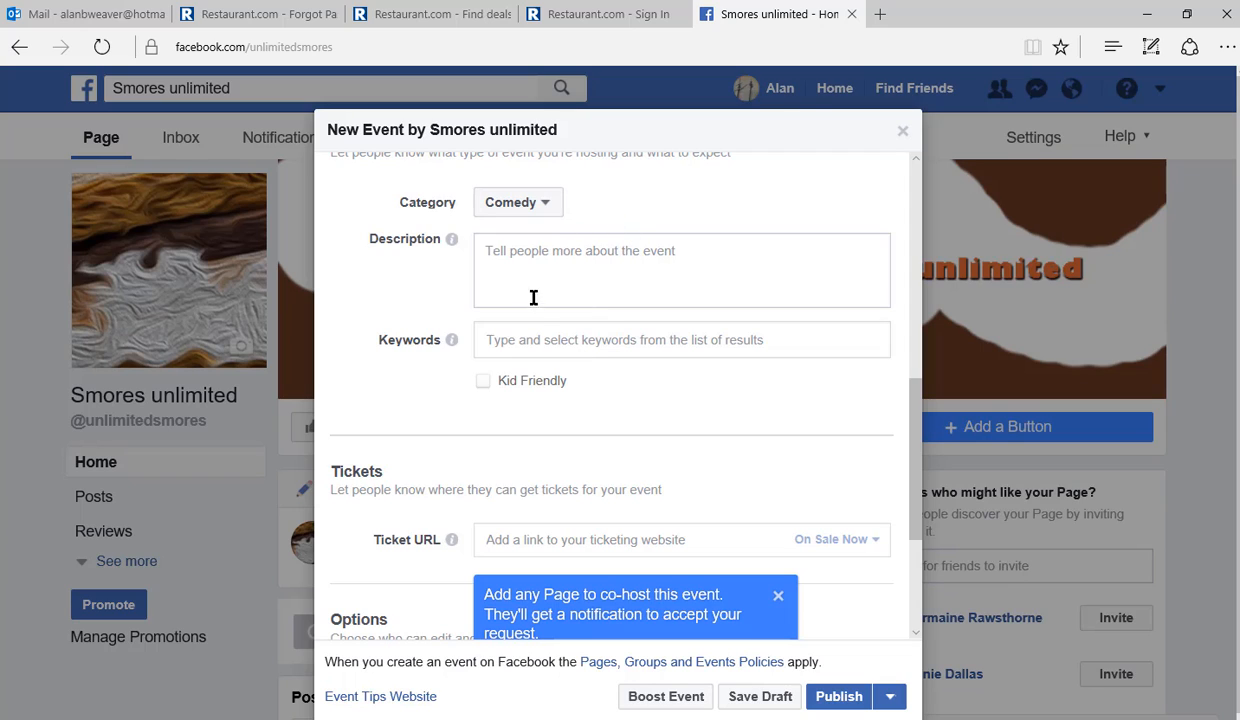
{"action": "left_click", "coordinate": [536, 256]}
{"action": "type", "text": "yada yada yada"}
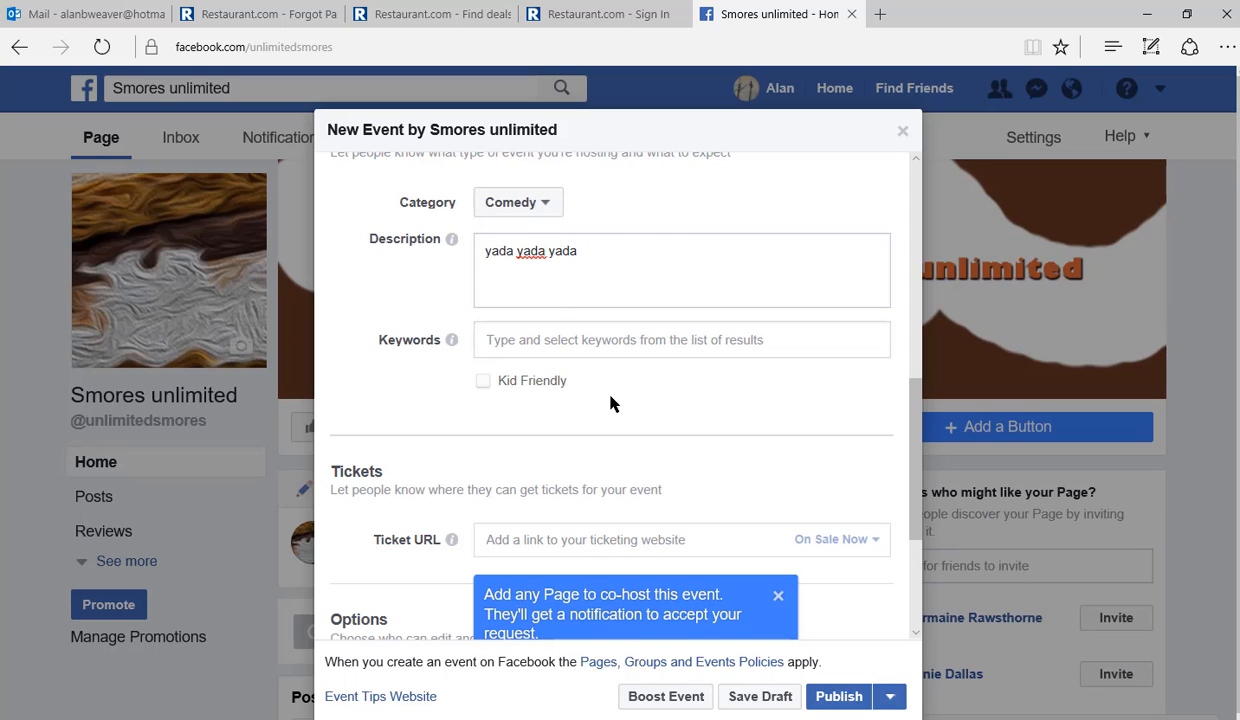
Add the event keywords "Cooking class" and "Art film", and mark the event as Kid Friendly.
{"action": "left_click", "coordinate": [521, 349]}
{"action": "type", "text": "yada"}
{"action": "key", "text": "BackSpace"}
{"action": "key", "text": "BackSpace"}
{"action": "key", "text": "BackSpace"}
{"action": "key", "text": "BackSpace"}
{"action": "type", "text": "Cooking"}
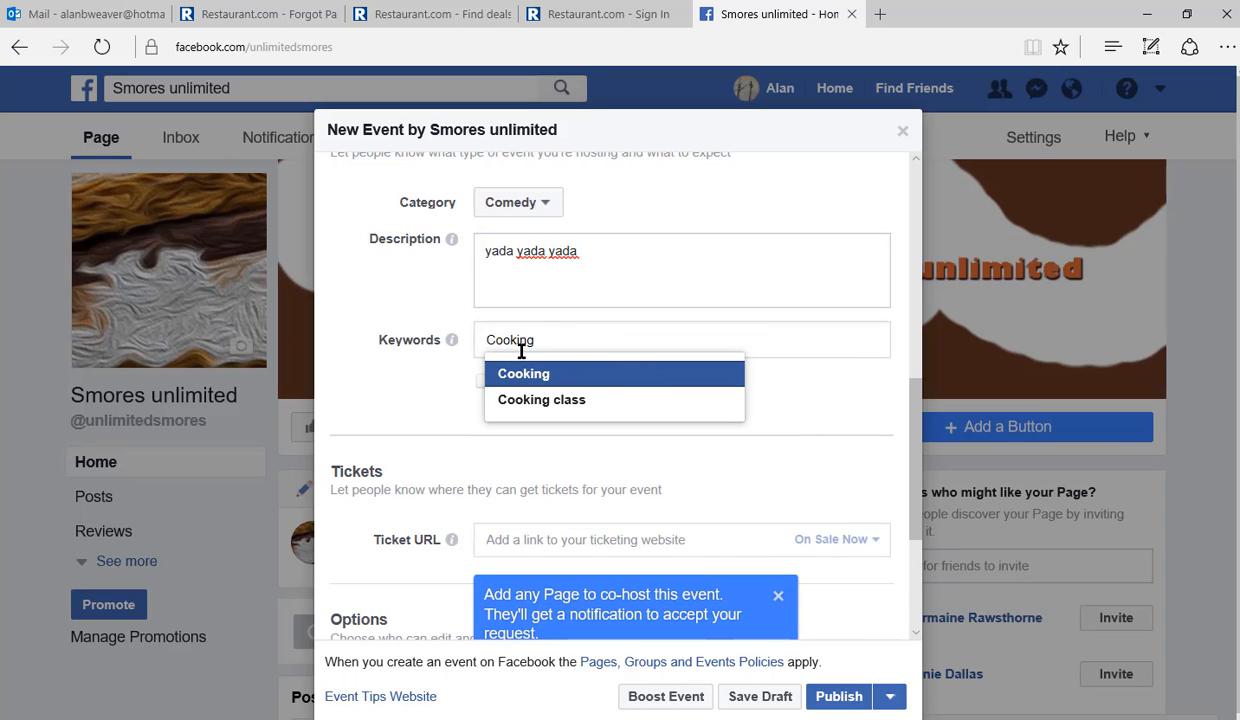
{"action": "key", "text": "Down"}
{"action": "key", "text": "Return"}
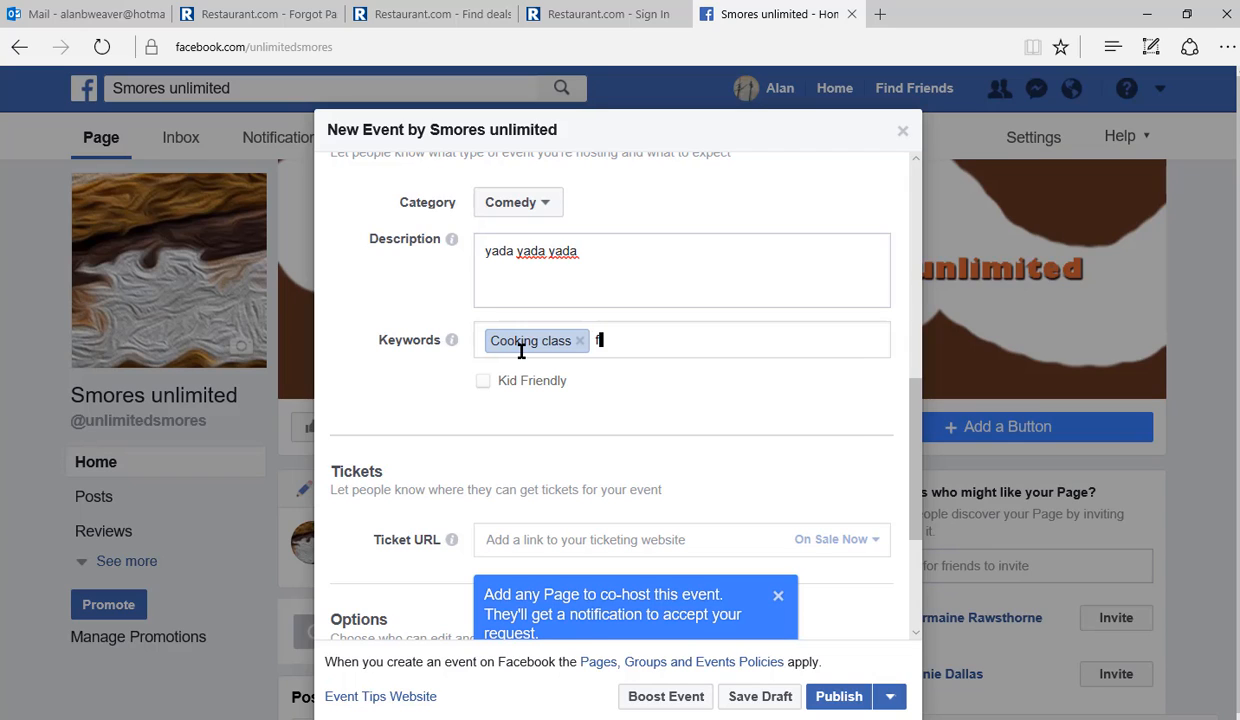
{"action": "type", "text": "f"}
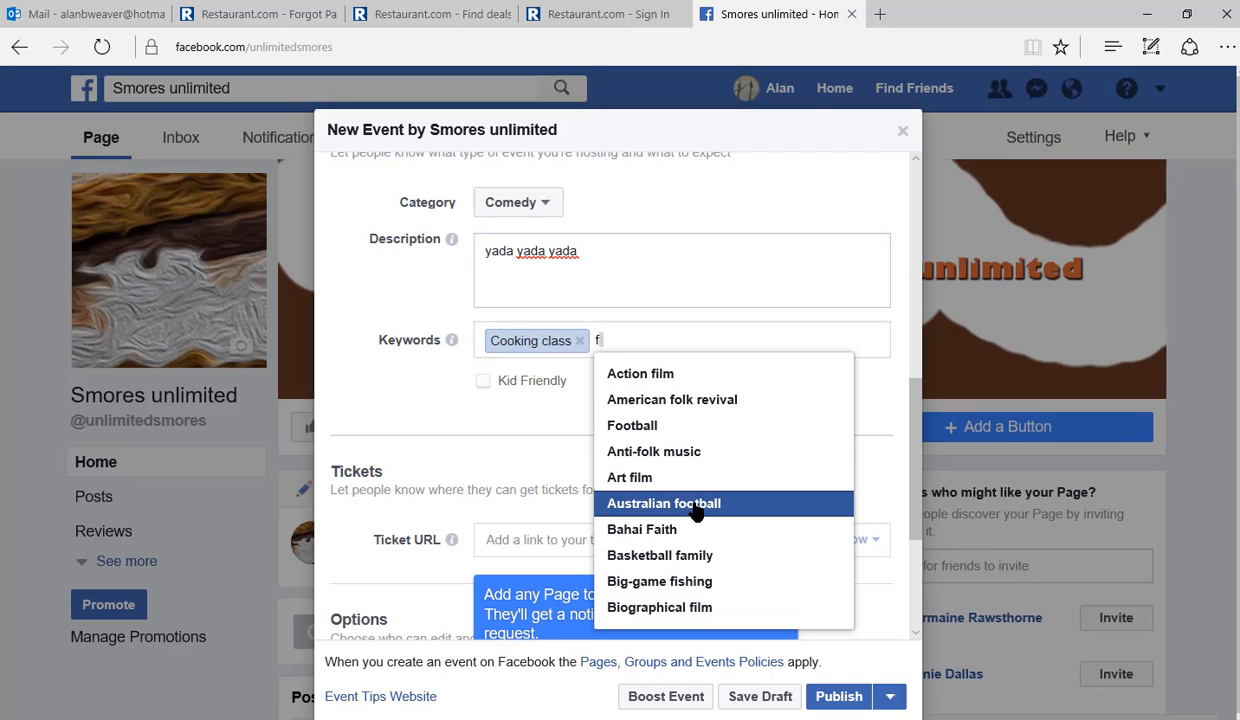
{"action": "left_click", "coordinate": [632, 477]}
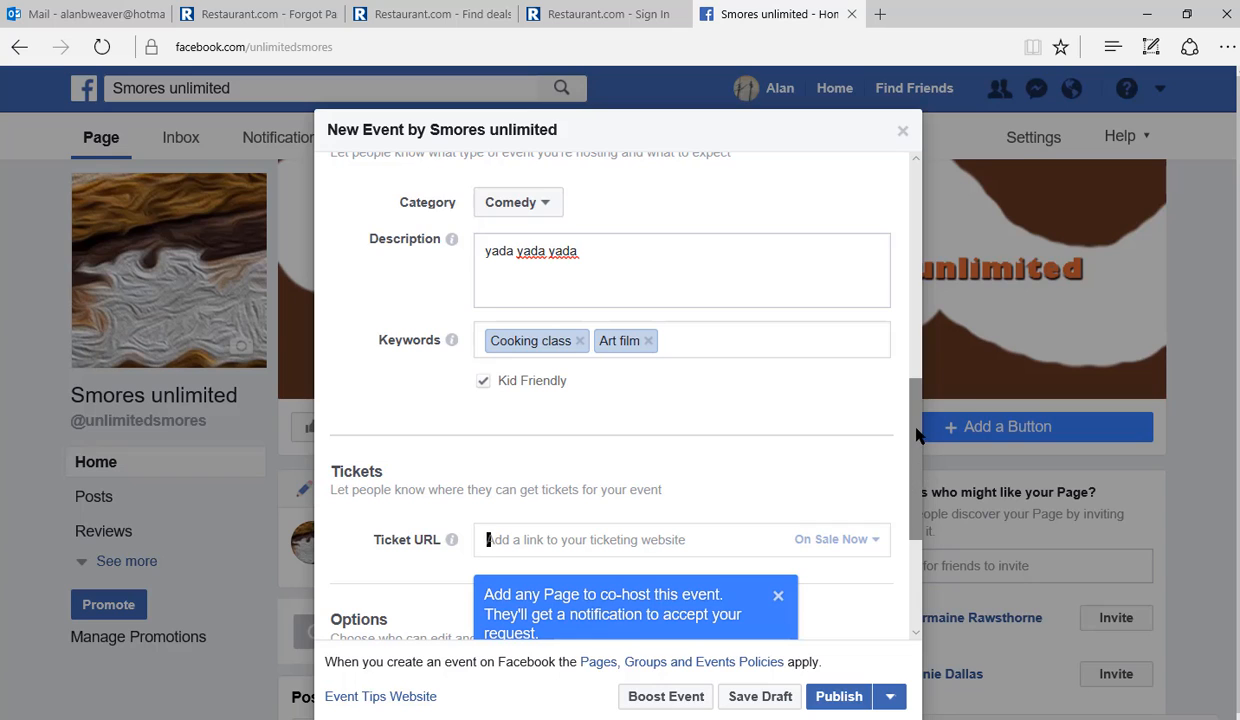
Restrict event posting to hosts only and turn off the guest list display.
{"action": "scroll", "coordinate": [916, 456], "scroll_direction": "down", "scroll_amount": 2}
{"action": "left_click_drag", "start_coordinate": [916, 456], "coordinate": [918, 516]}
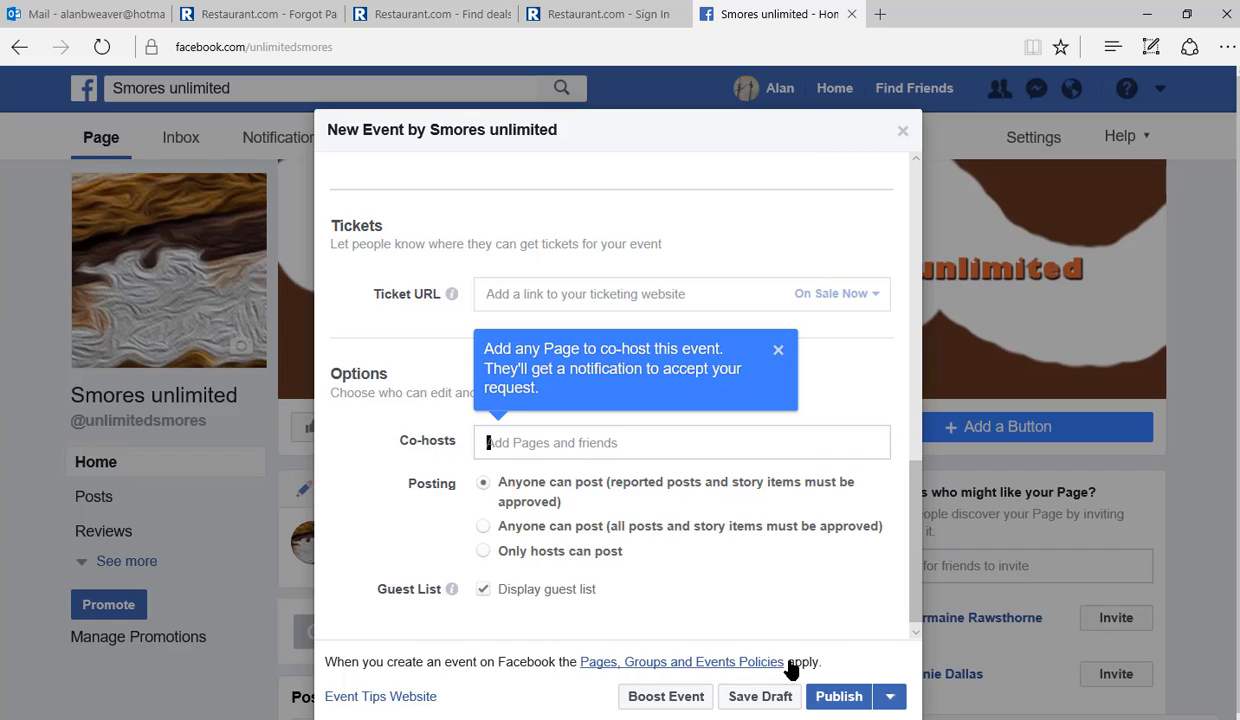
{"action": "left_click", "coordinate": [482, 551]}
{"action": "scroll", "coordinate": [710, 620], "scroll_direction": "down", "scroll_amount": 1}
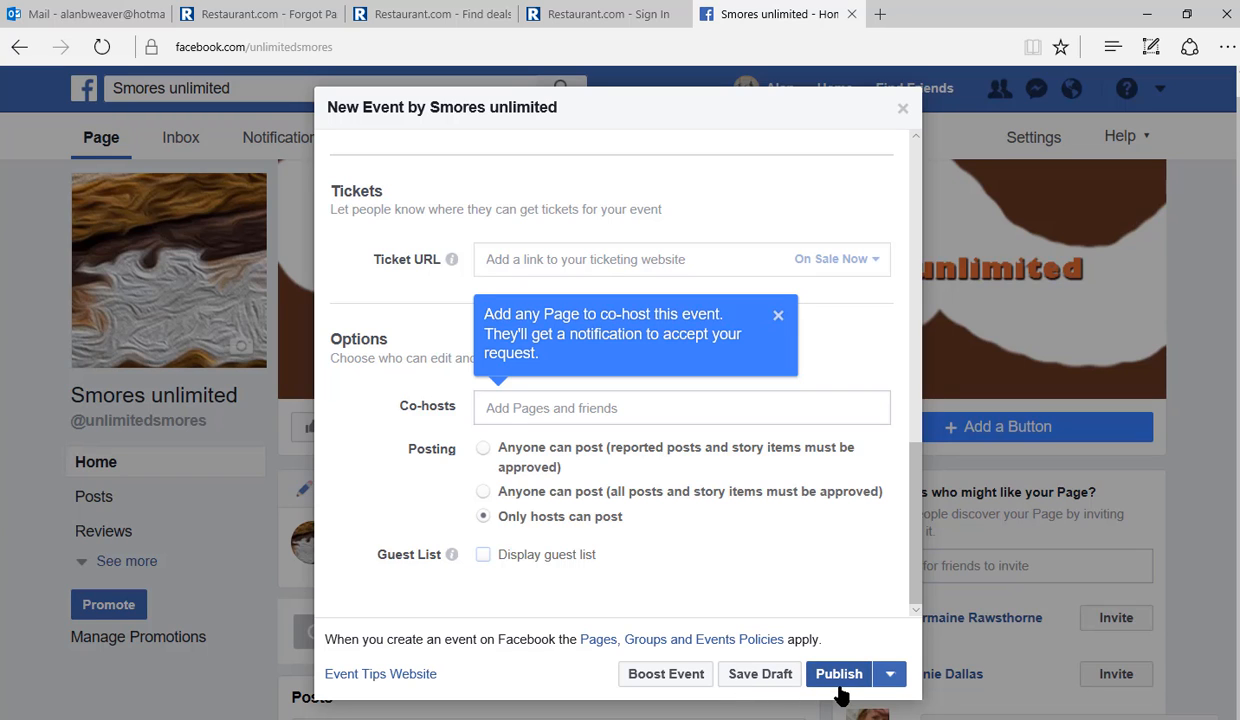
Start boosting the event and edit the targeted audience's age range to 21–42.
{"action": "left_click", "coordinate": [662, 676]}
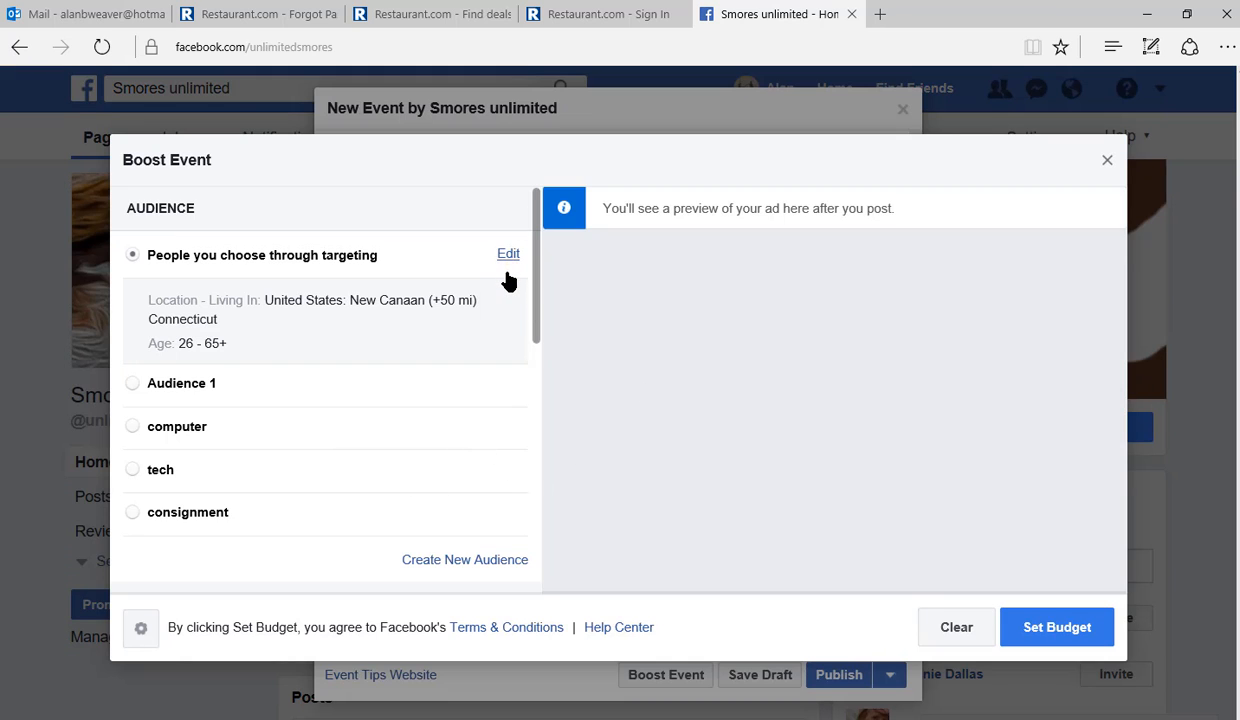
{"action": "left_click", "coordinate": [507, 262]}
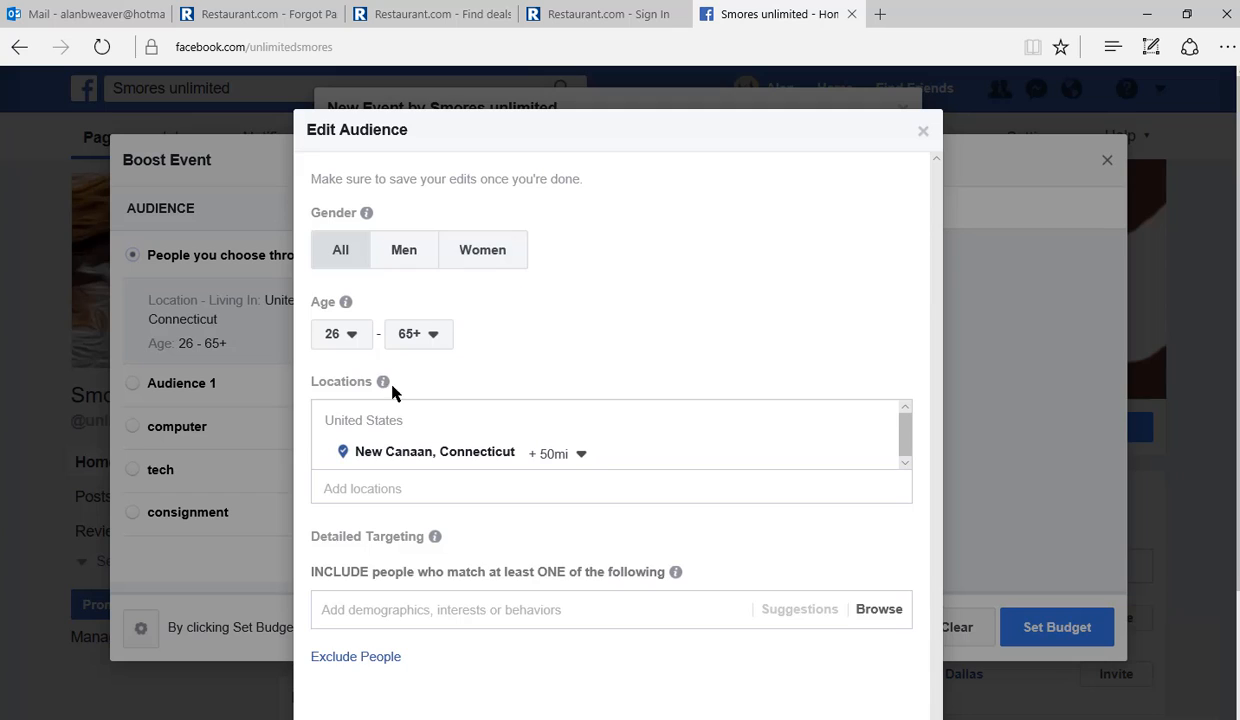
{"action": "left_click", "coordinate": [352, 336]}
{"action": "scroll", "coordinate": [355, 395], "scroll_direction": "up", "scroll_amount": 1}
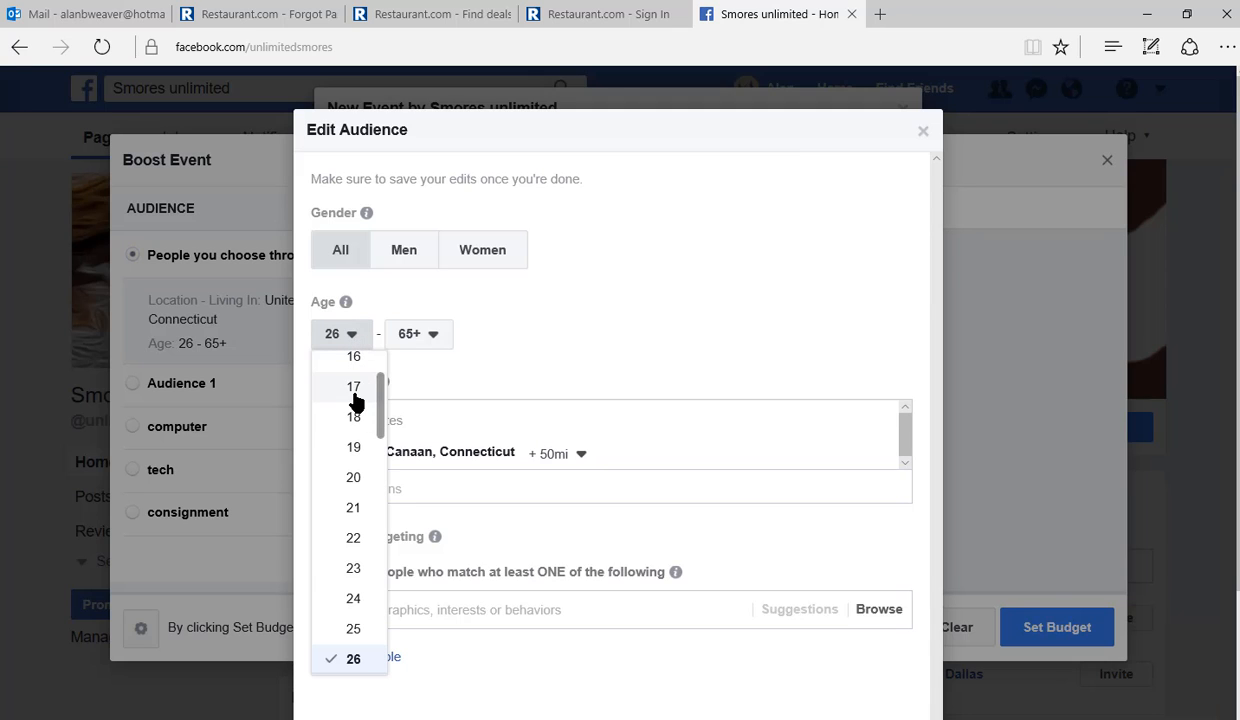
{"action": "left_click", "coordinate": [353, 357]}
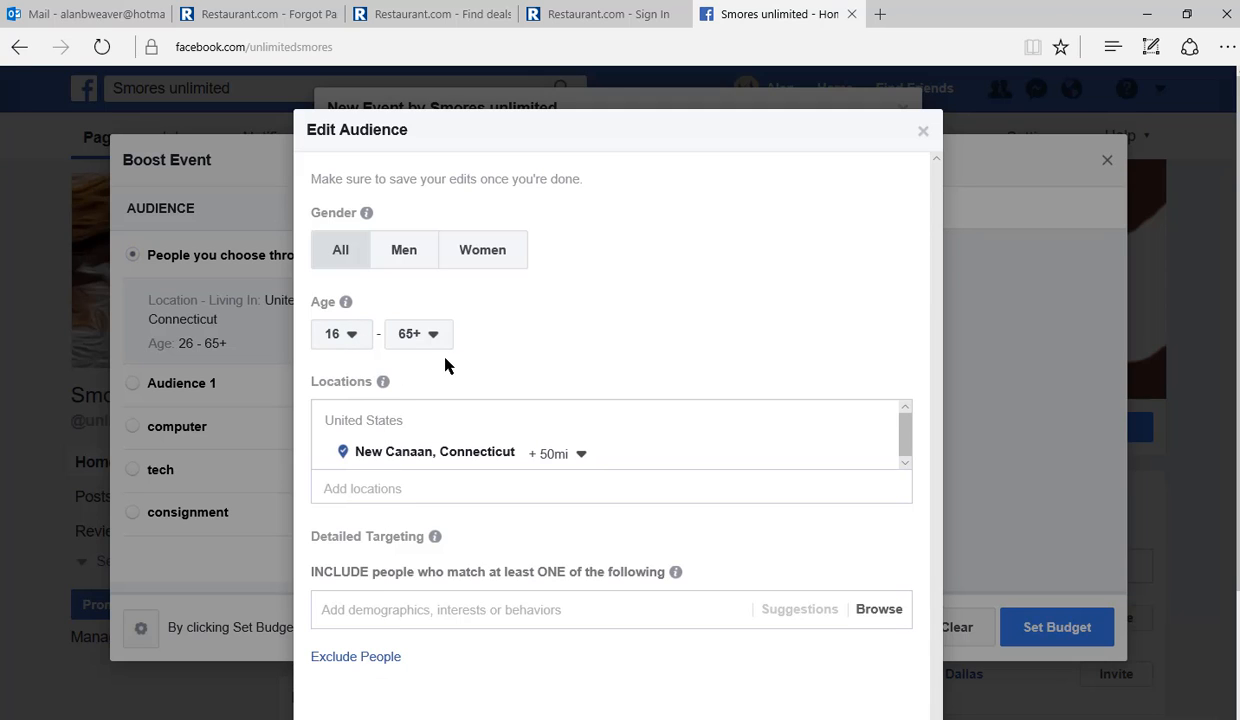
{"action": "left_click", "coordinate": [351, 334]}
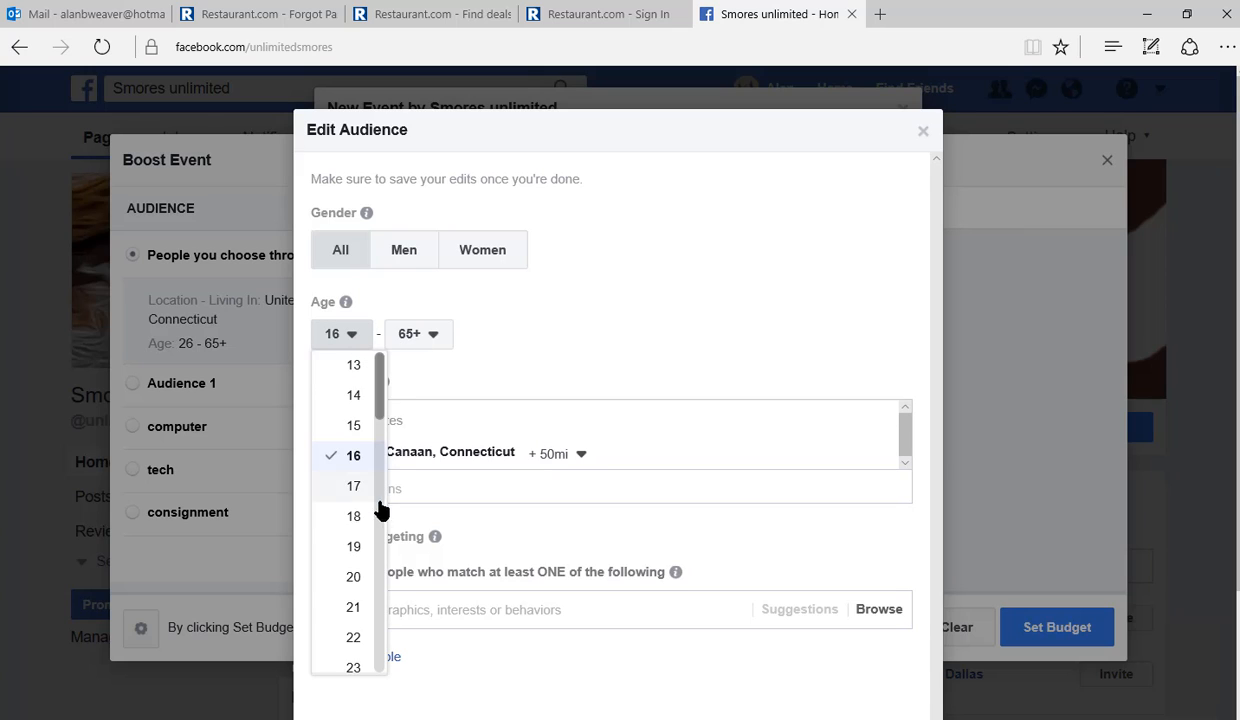
{"action": "left_click", "coordinate": [353, 608]}
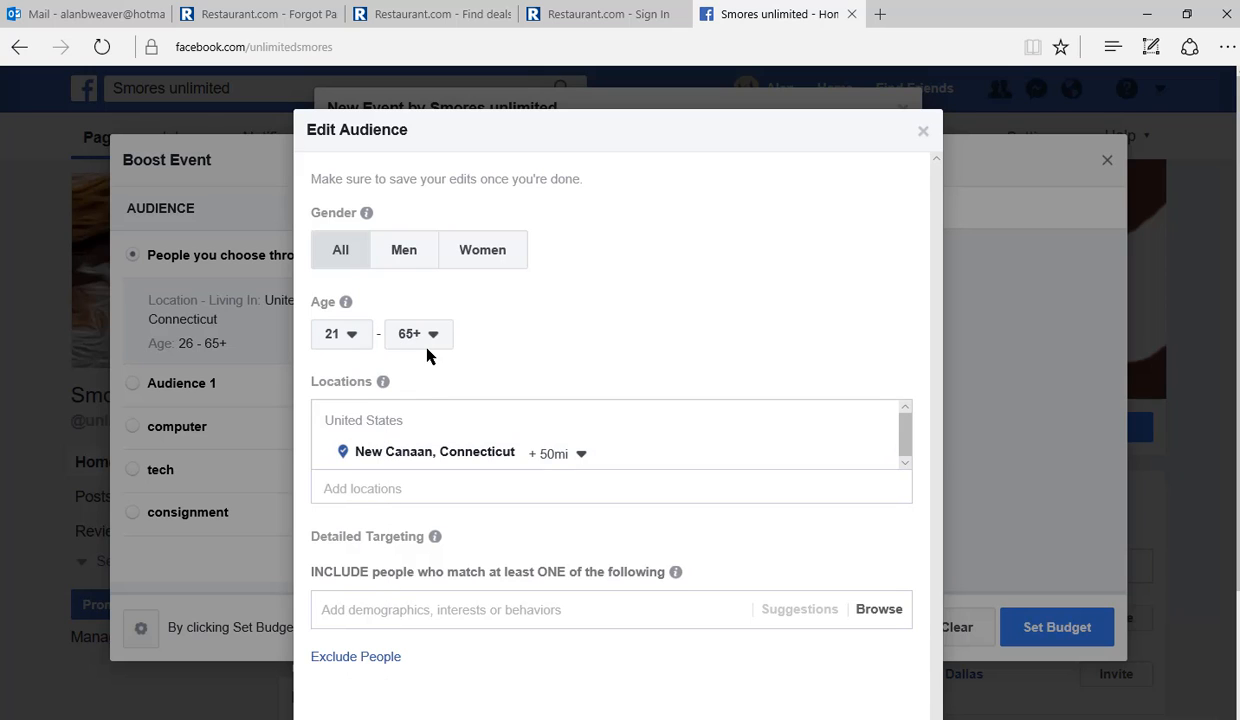
{"action": "left_click", "coordinate": [432, 340]}
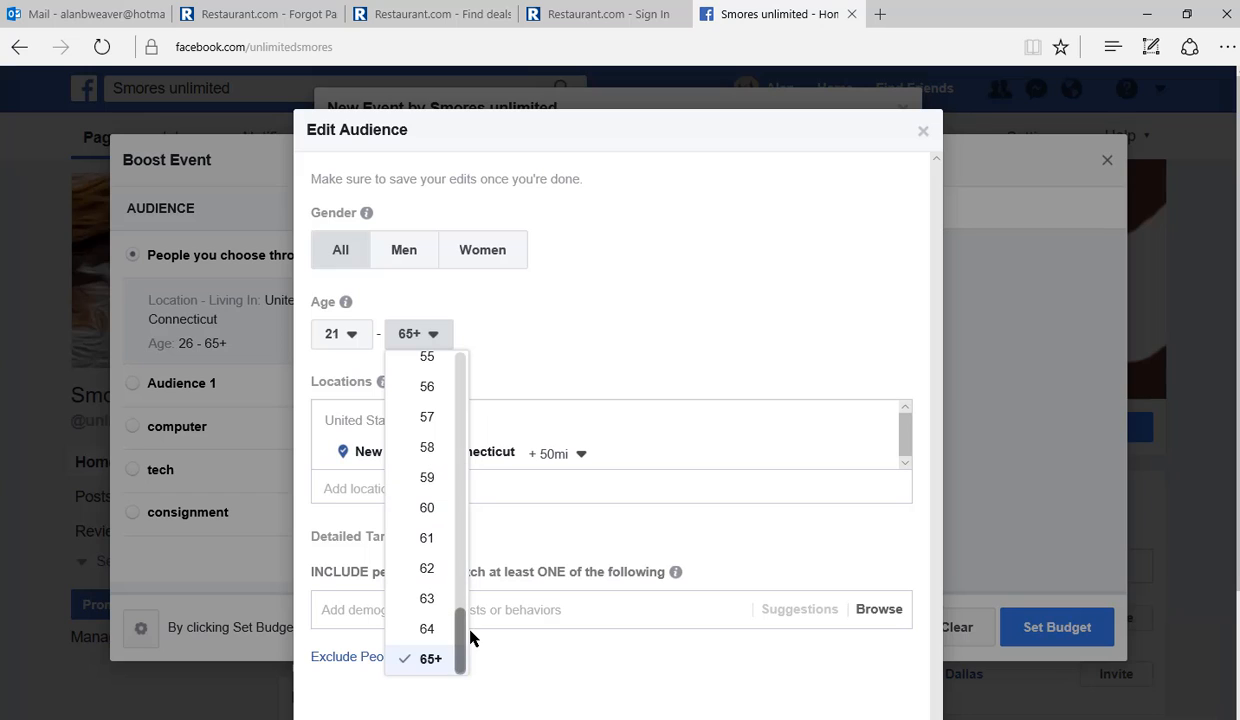
{"action": "left_click_drag", "start_coordinate": [463, 650], "coordinate": [465, 545]}
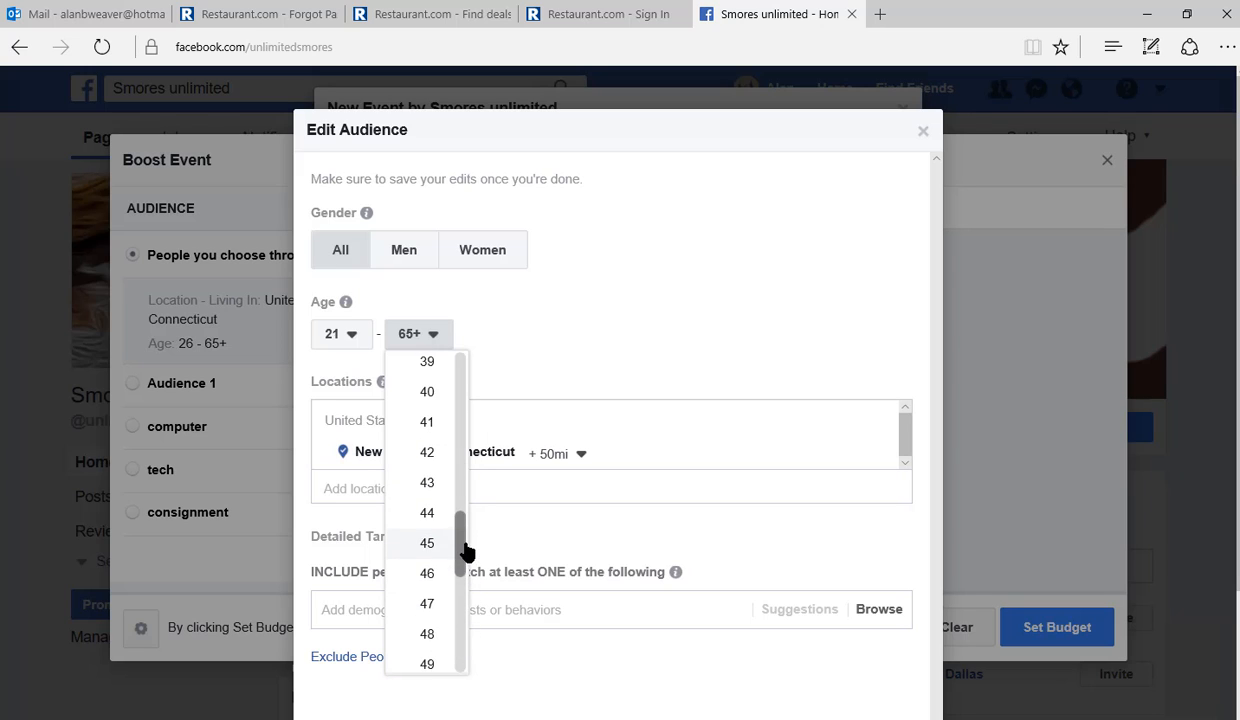
{"action": "left_click", "coordinate": [424, 455]}
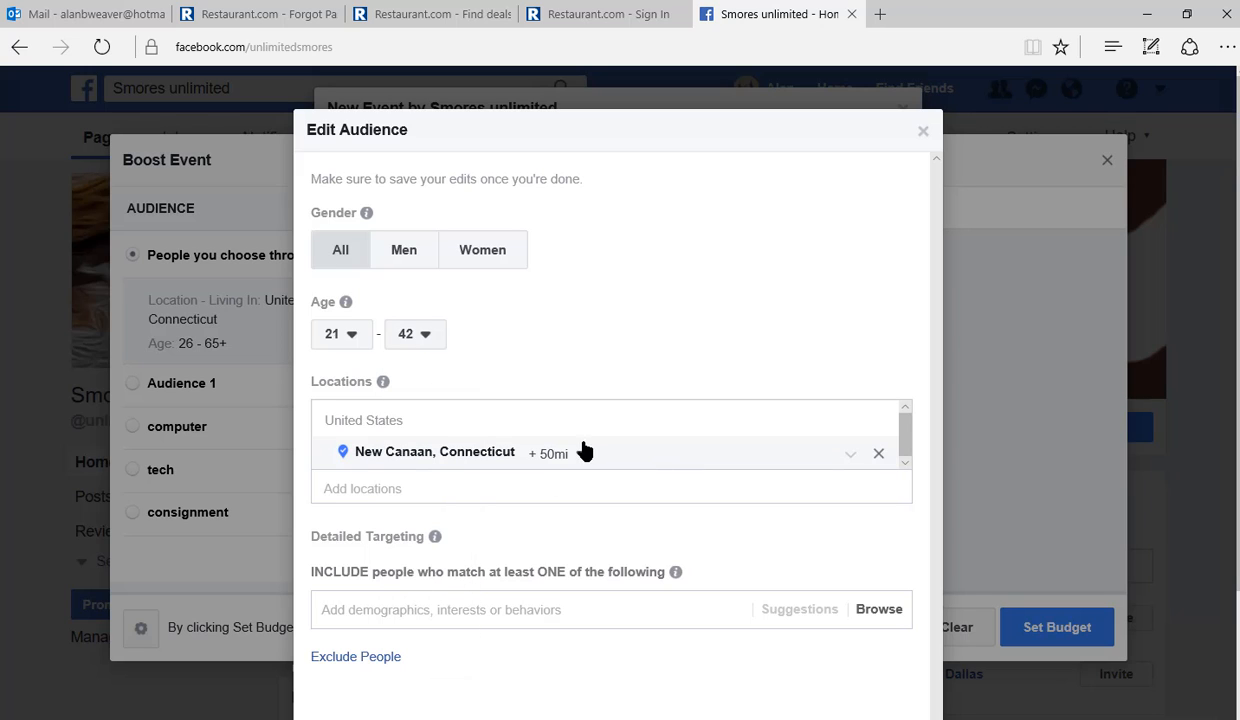
Add Greenwich, Connecticut and Stamford, Connecticut to the boost audience's locations.
{"action": "left_click", "coordinate": [356, 487]}
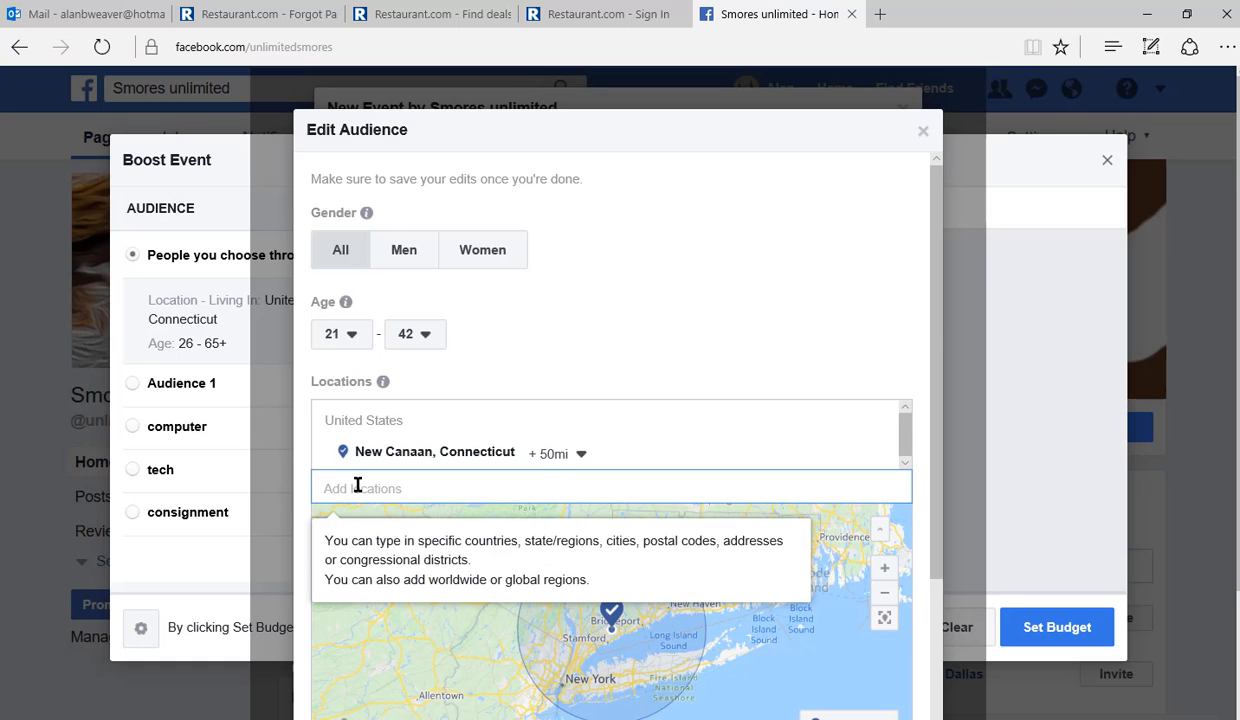
{"action": "type", "text": "greenwich"}
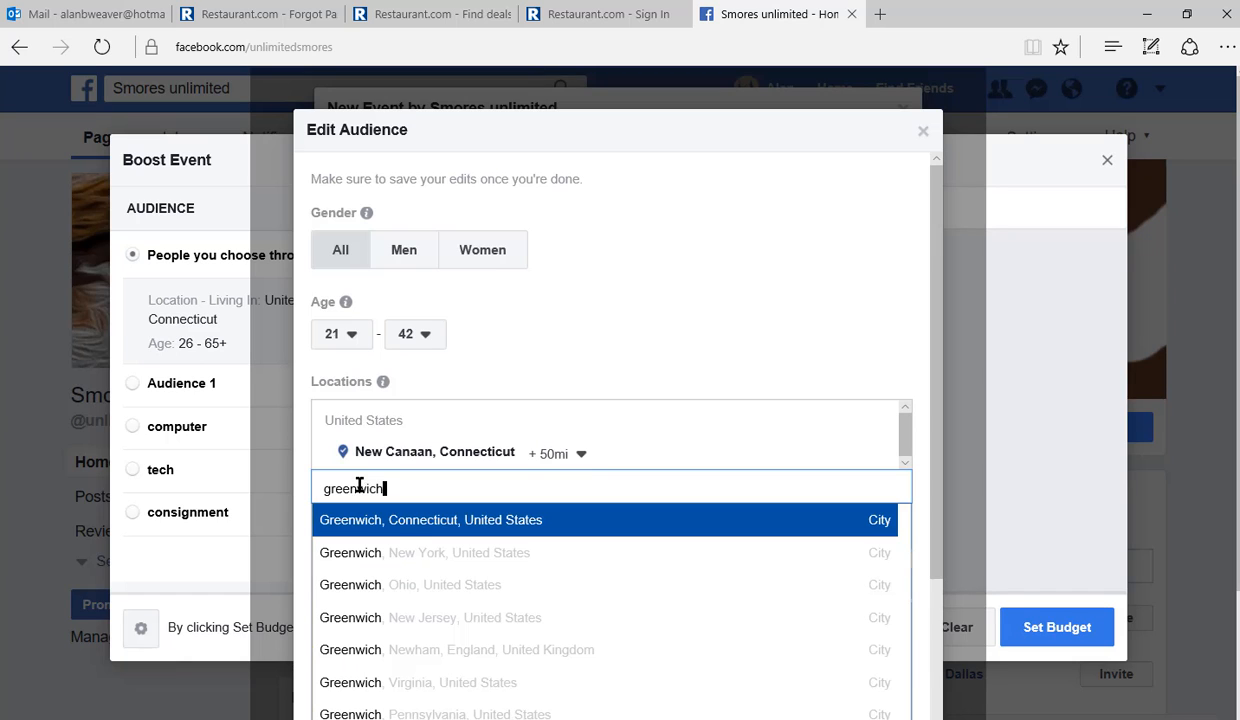
{"action": "left_click", "coordinate": [408, 519]}
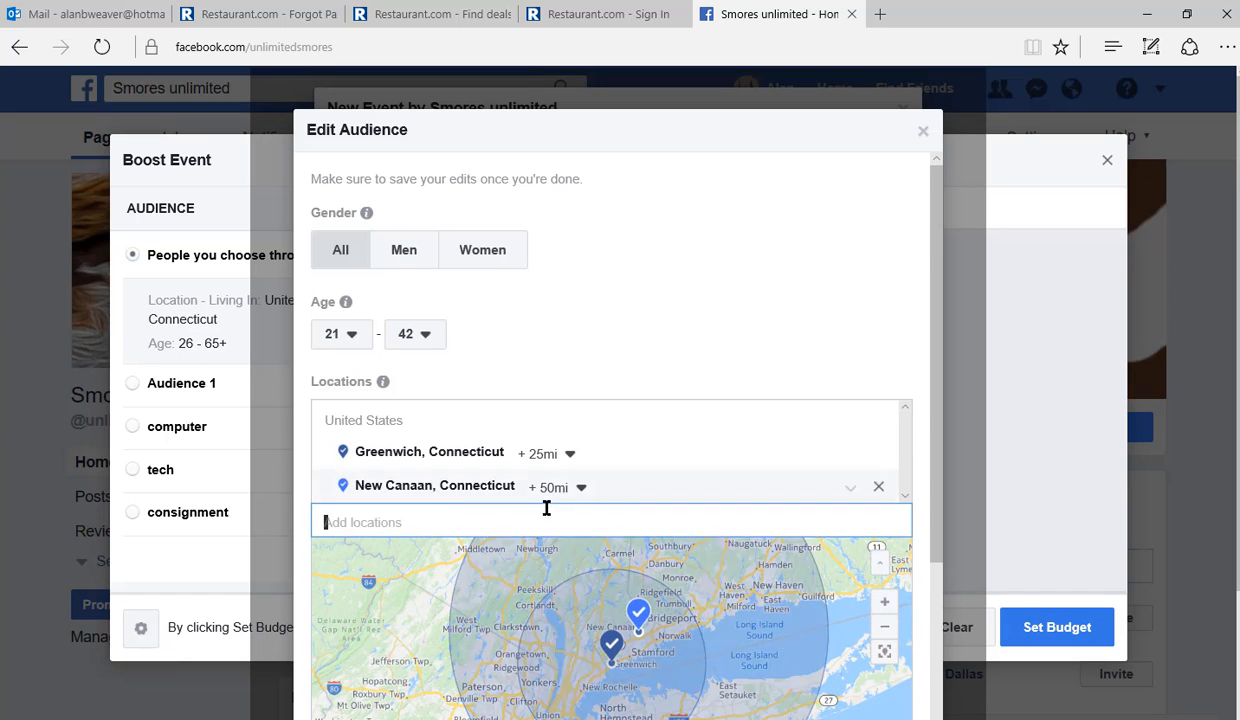
{"action": "type", "text": "stamfor"}
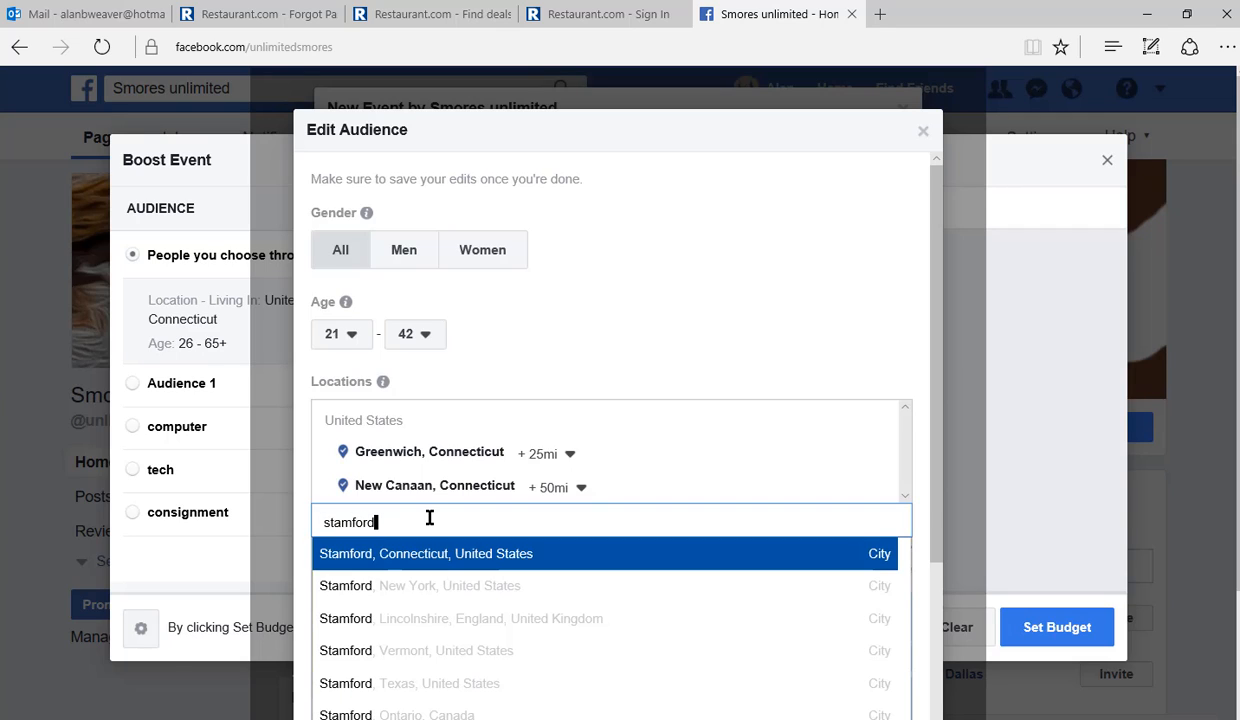
{"action": "type", "text": "d"}
{"action": "left_click", "coordinate": [446, 554]}
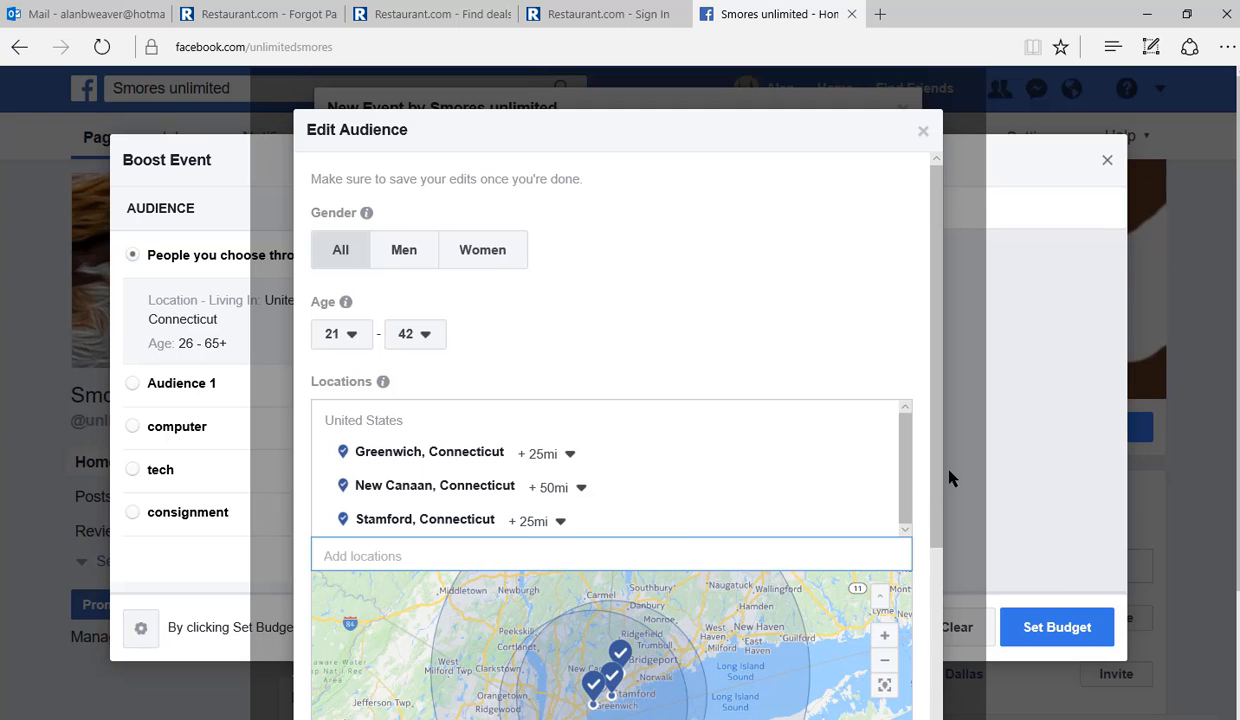
Include people interested in Board games, from the Entertainment > Games interests, in the audience's detailed targeting.
{"action": "left_click_drag", "start_coordinate": [940, 487], "coordinate": [932, 700]}
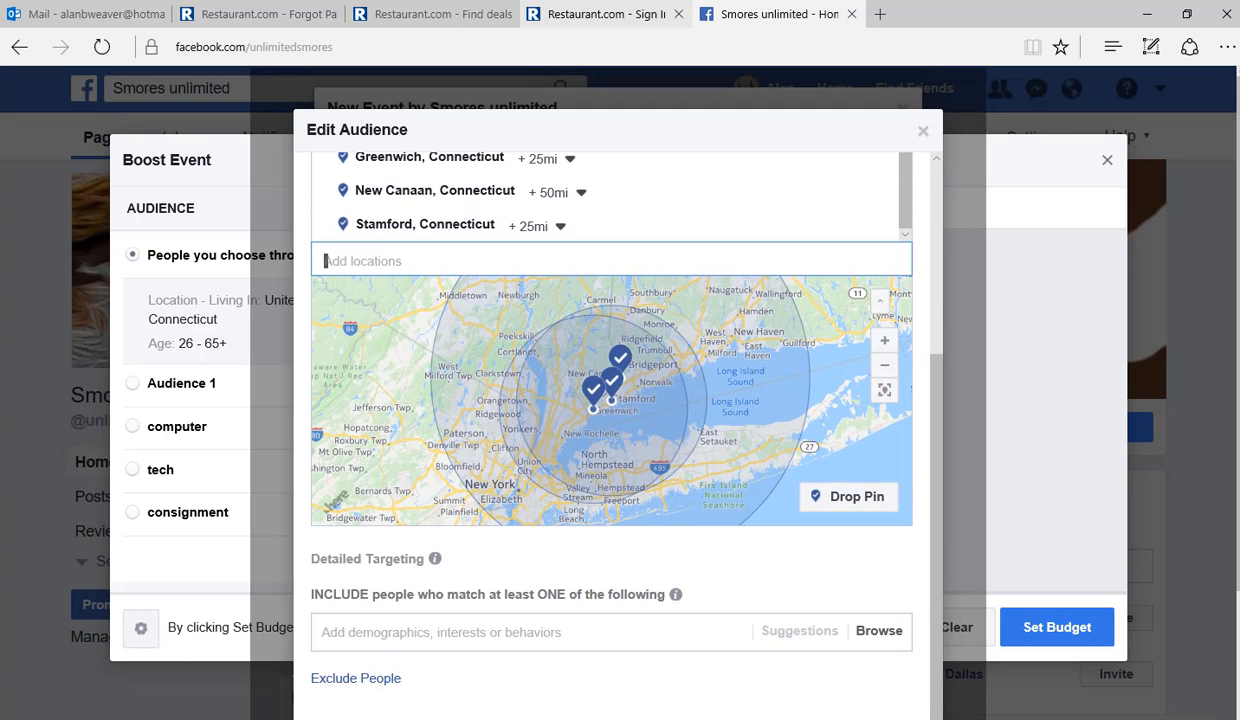
{"action": "left_click", "coordinate": [398, 634]}
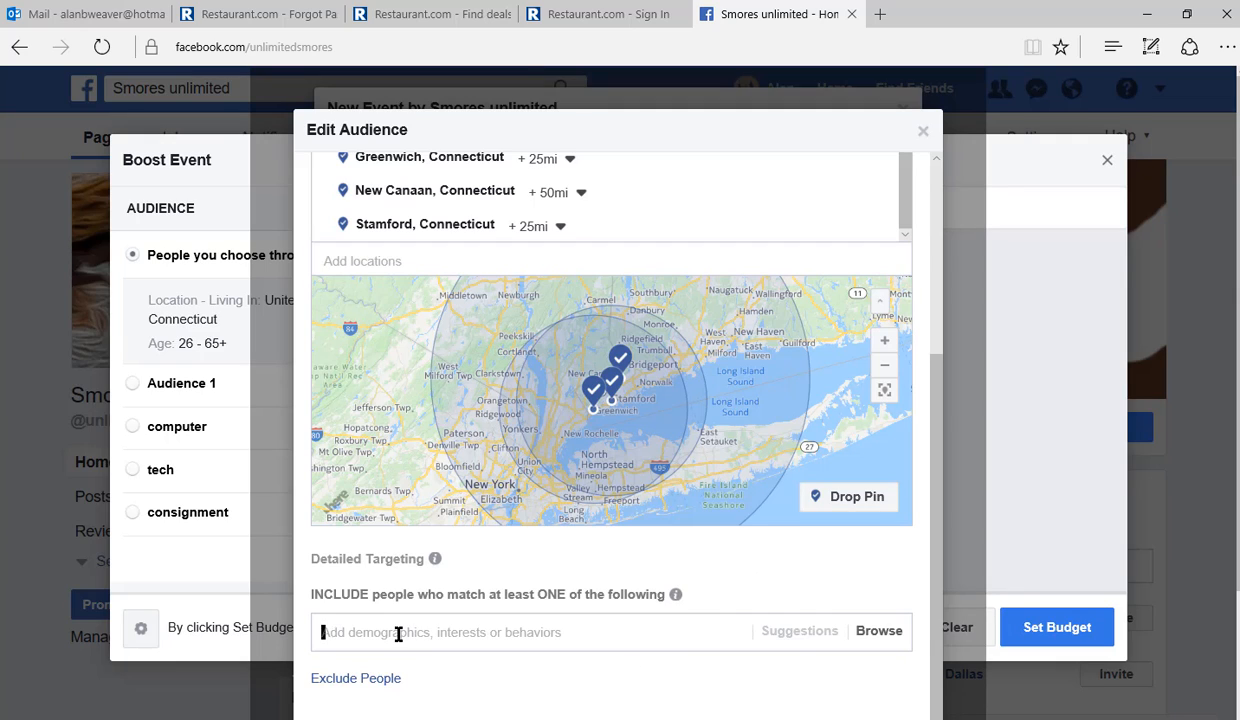
{"action": "left_click", "coordinate": [879, 633]}
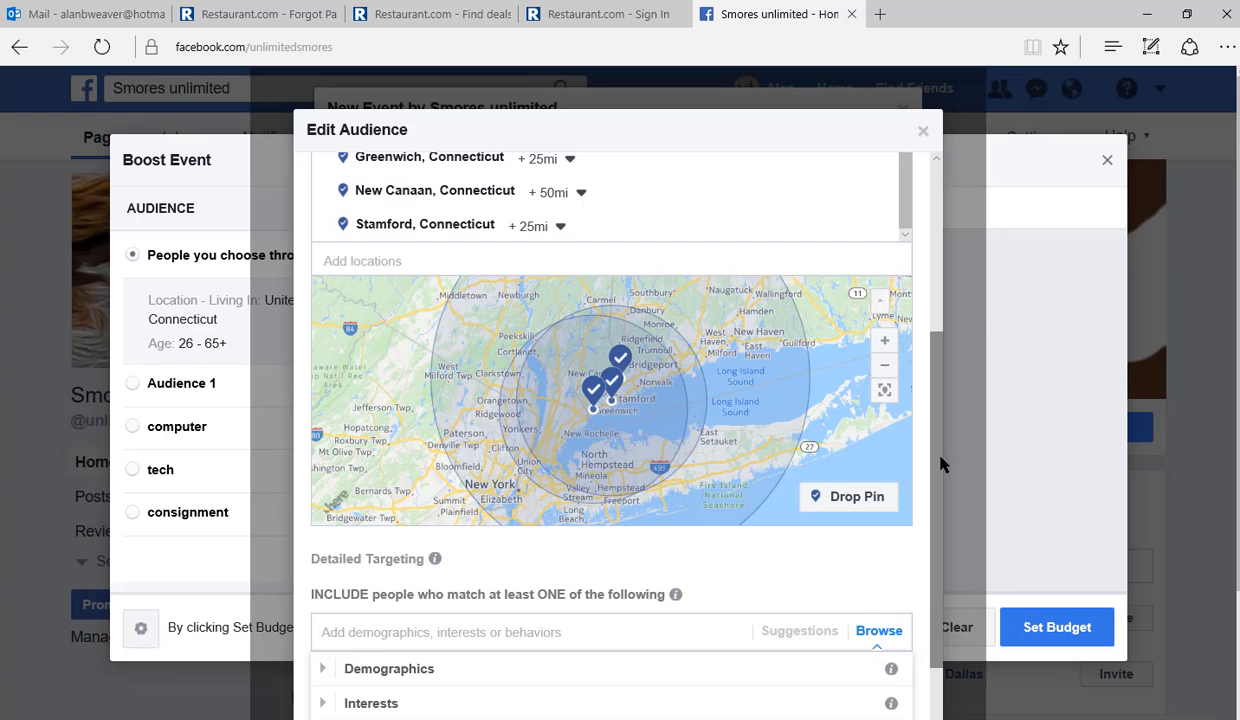
{"action": "scroll", "coordinate": [1190, 430], "scroll_direction": "down", "scroll_amount": 1}
{"action": "scroll", "coordinate": [378, 524], "scroll_direction": "down", "scroll_amount": 3}
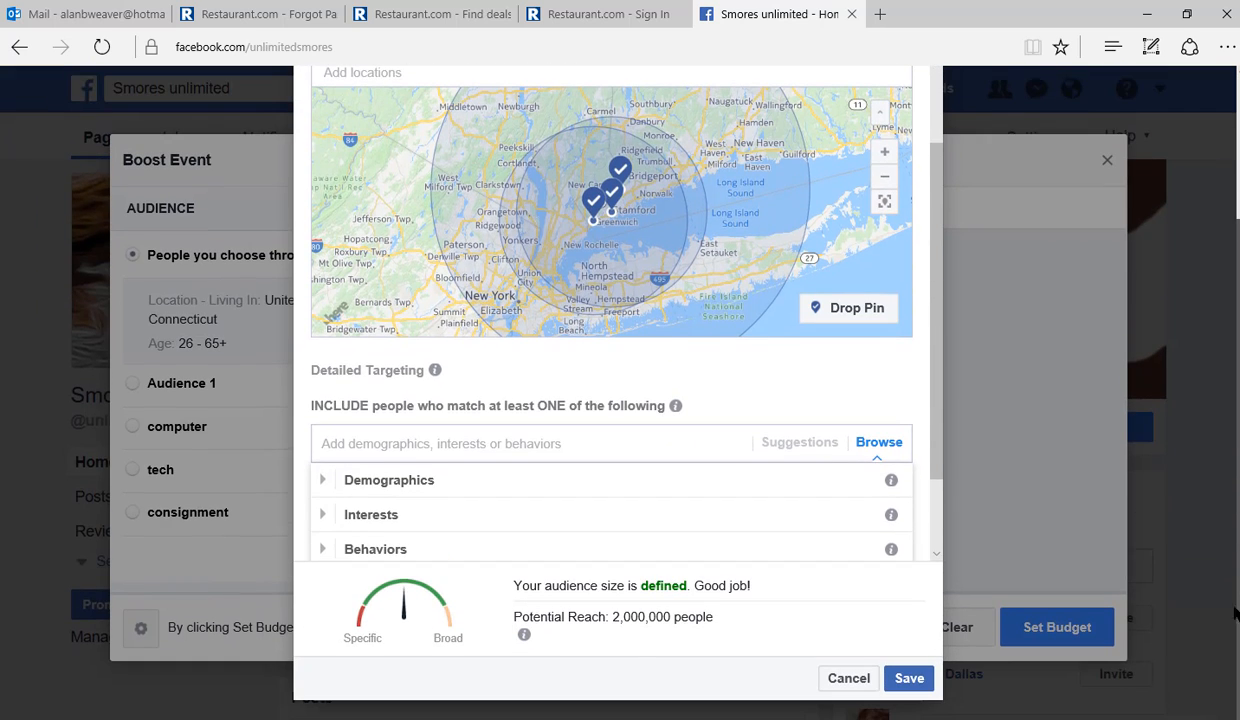
{"action": "left_click", "coordinate": [376, 516]}
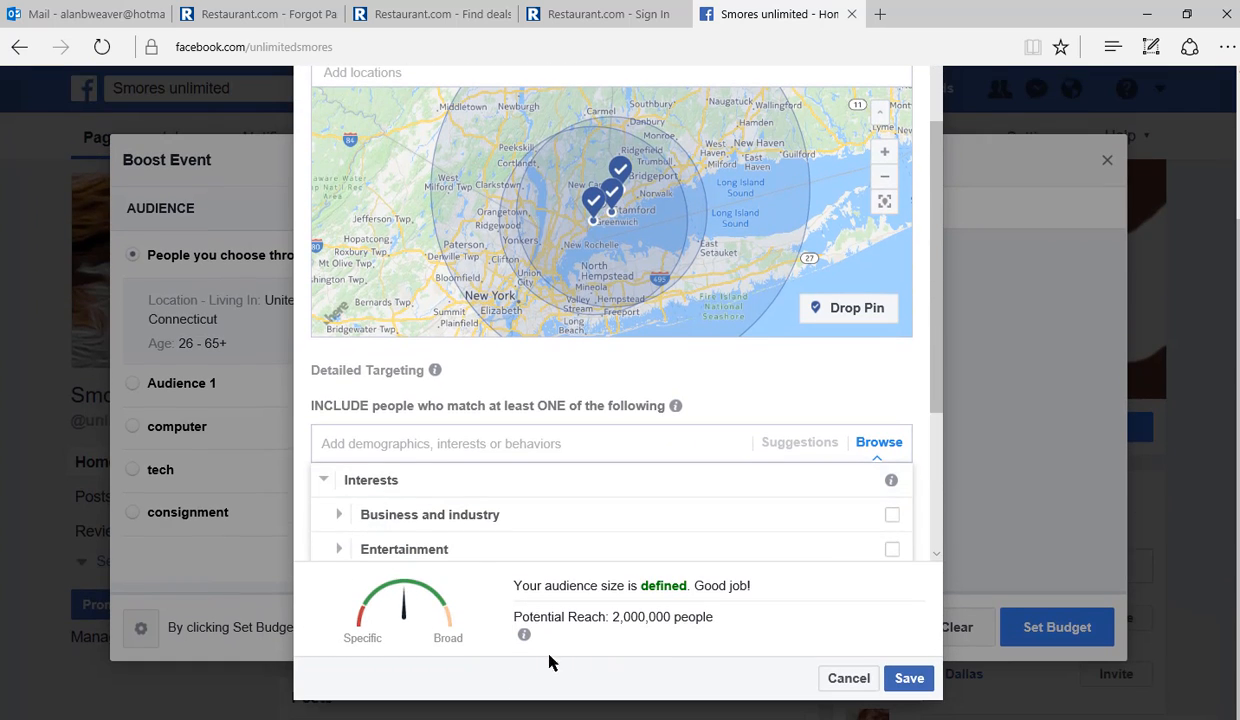
{"action": "left_click", "coordinate": [370, 549]}
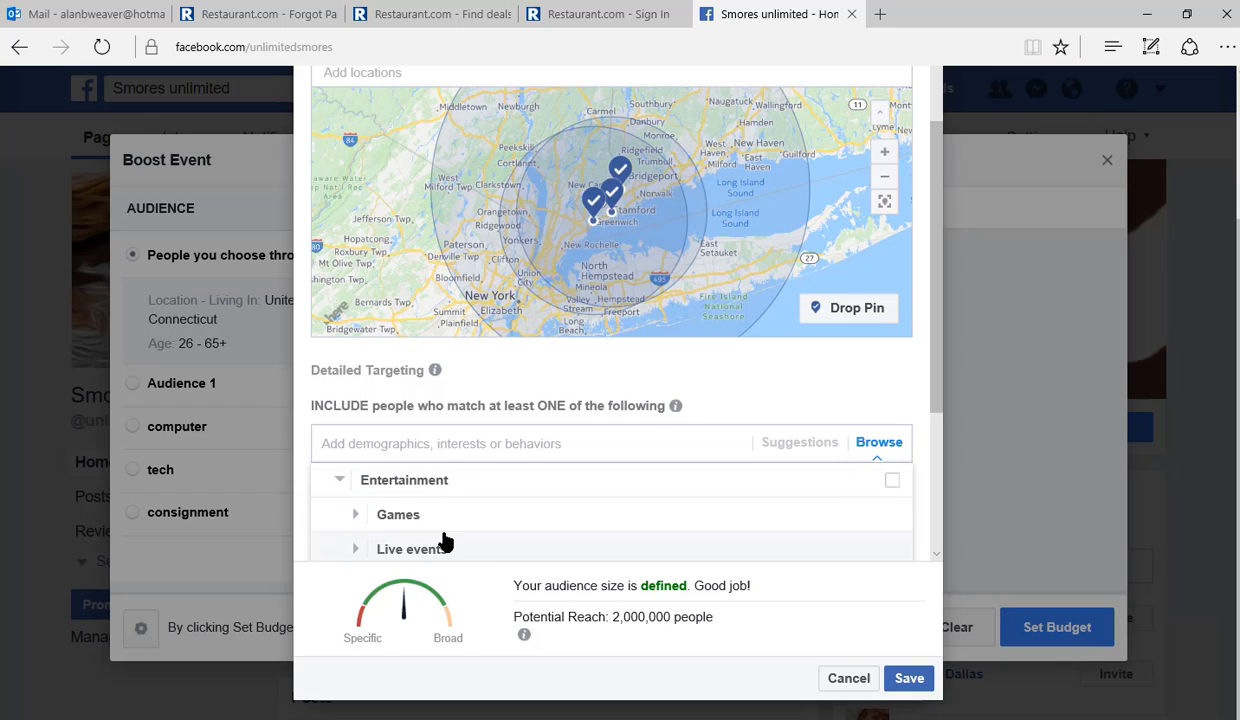
{"action": "left_click", "coordinate": [412, 518]}
{"action": "left_click", "coordinate": [485, 552]}
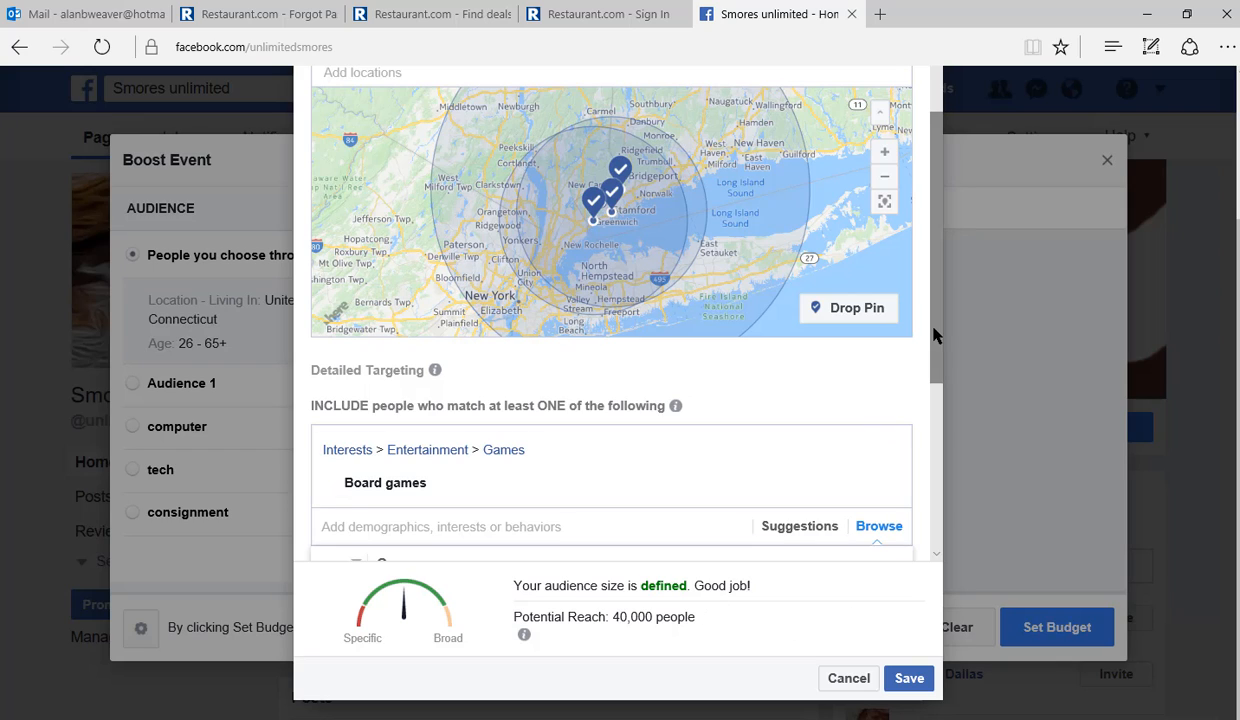
{"action": "left_click_drag", "start_coordinate": [930, 332], "coordinate": [931, 498]}
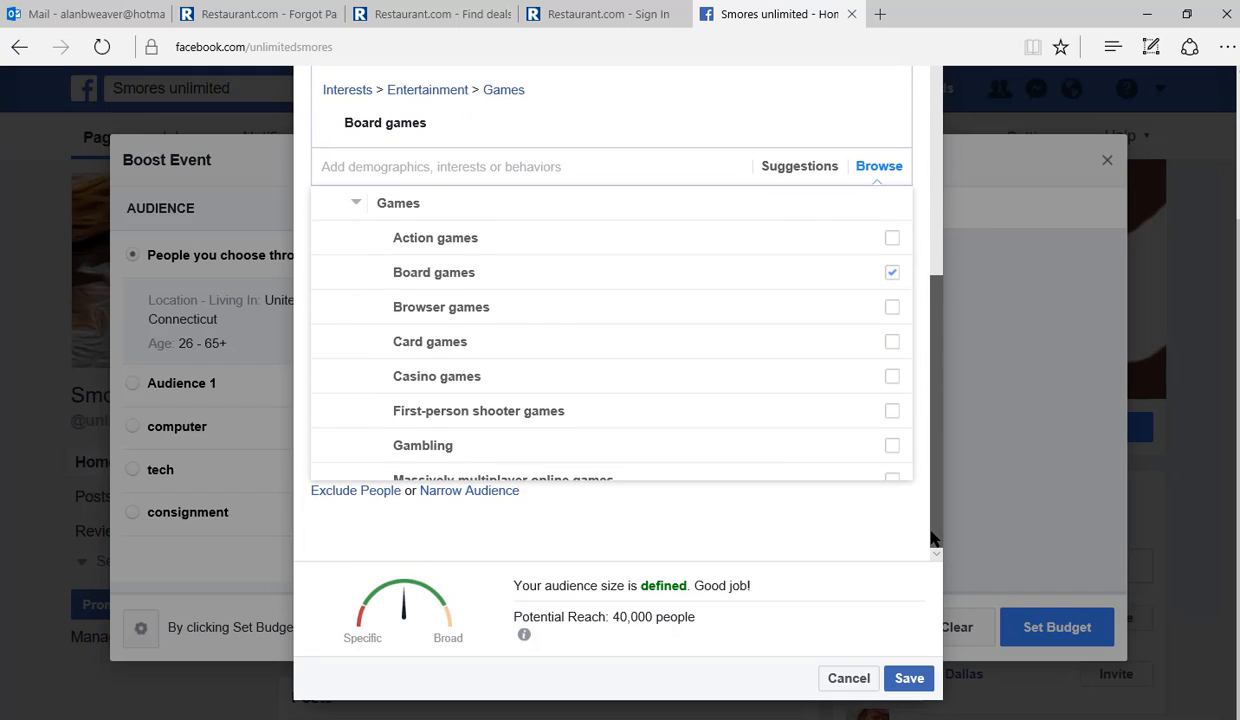
{"action": "left_click", "coordinate": [587, 505]}
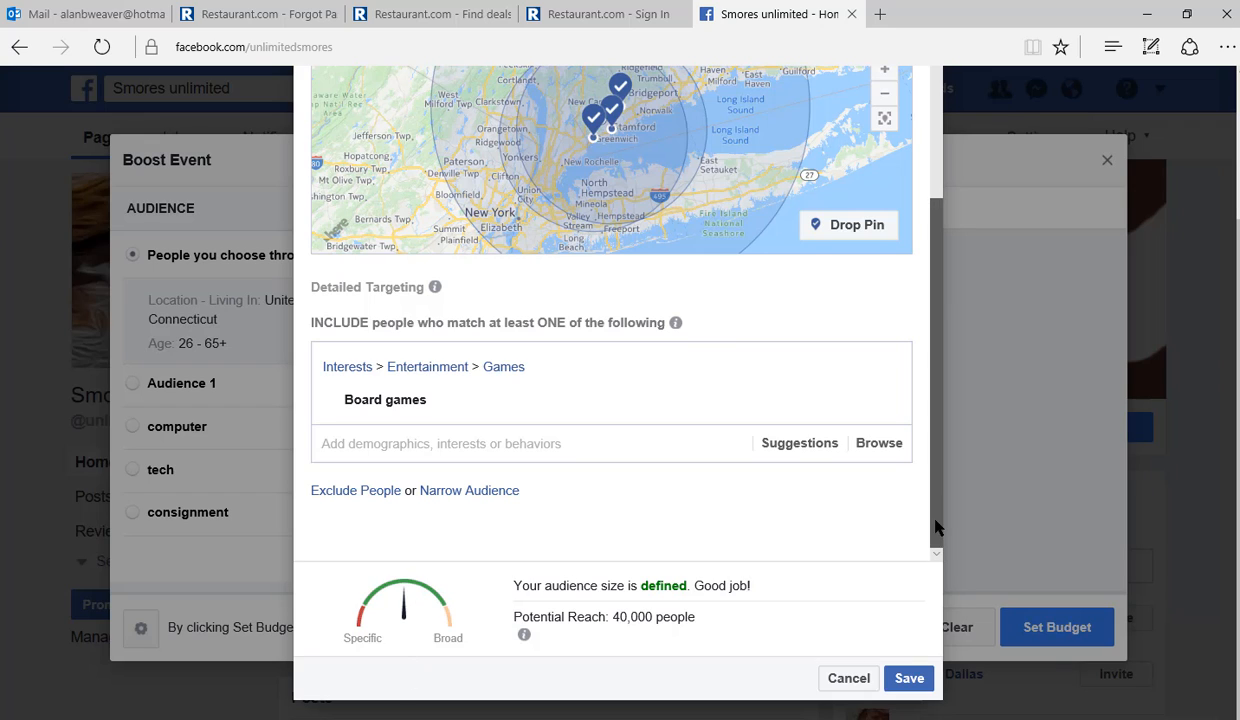
Review the edited audience's targeting and locations, and cancel the audience edits.
{"action": "left_click_drag", "start_coordinate": [938, 527], "coordinate": [912, 456]}
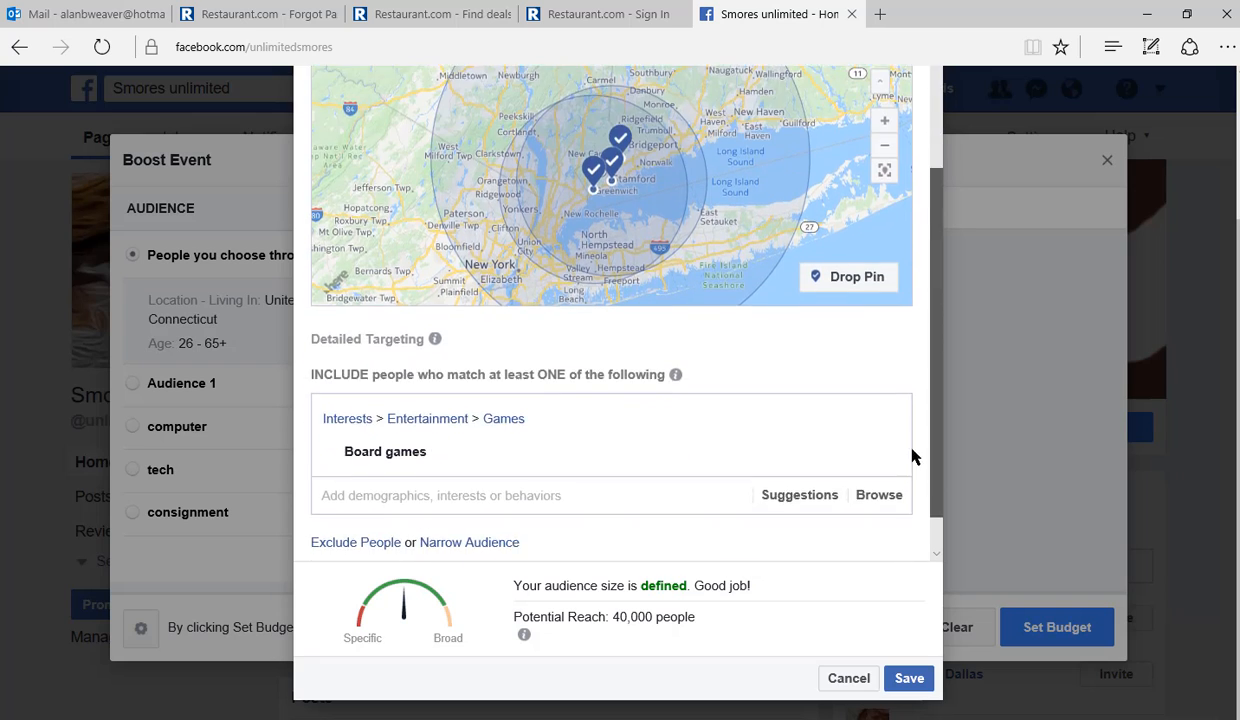
{"action": "scroll", "coordinate": [912, 456], "scroll_direction": "up", "scroll_amount": 3}
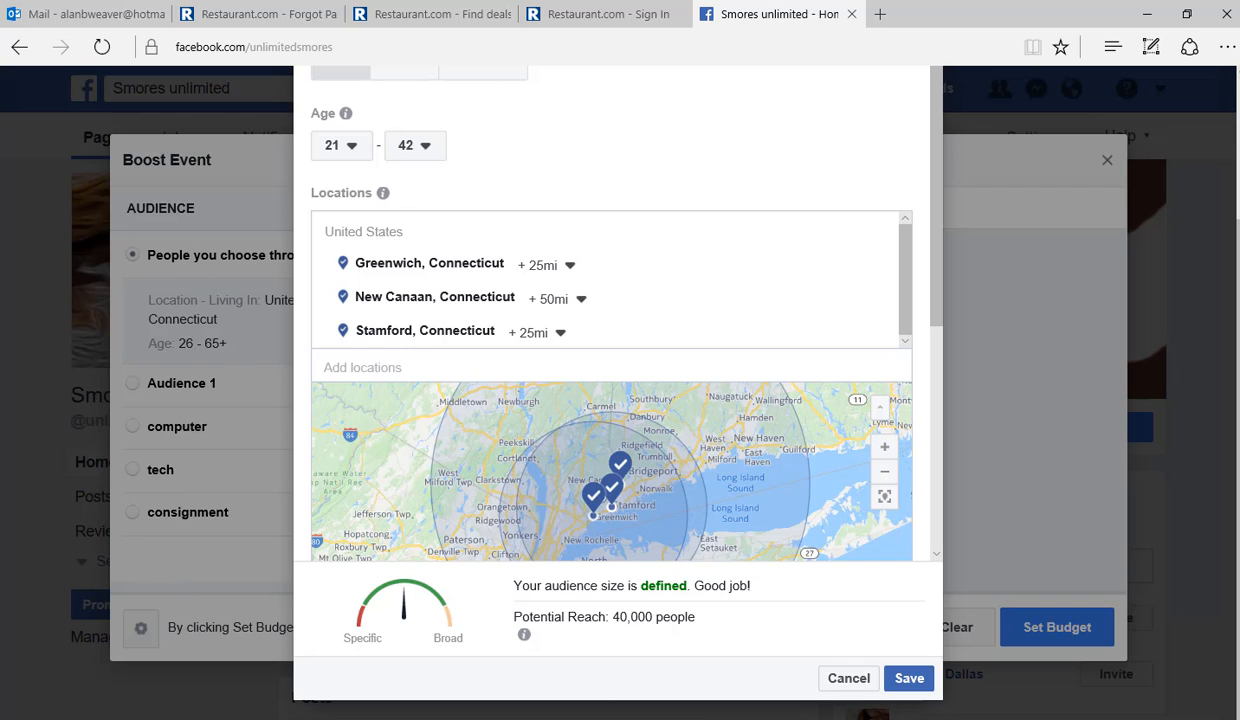
{"action": "left_click", "coordinate": [847, 679]}
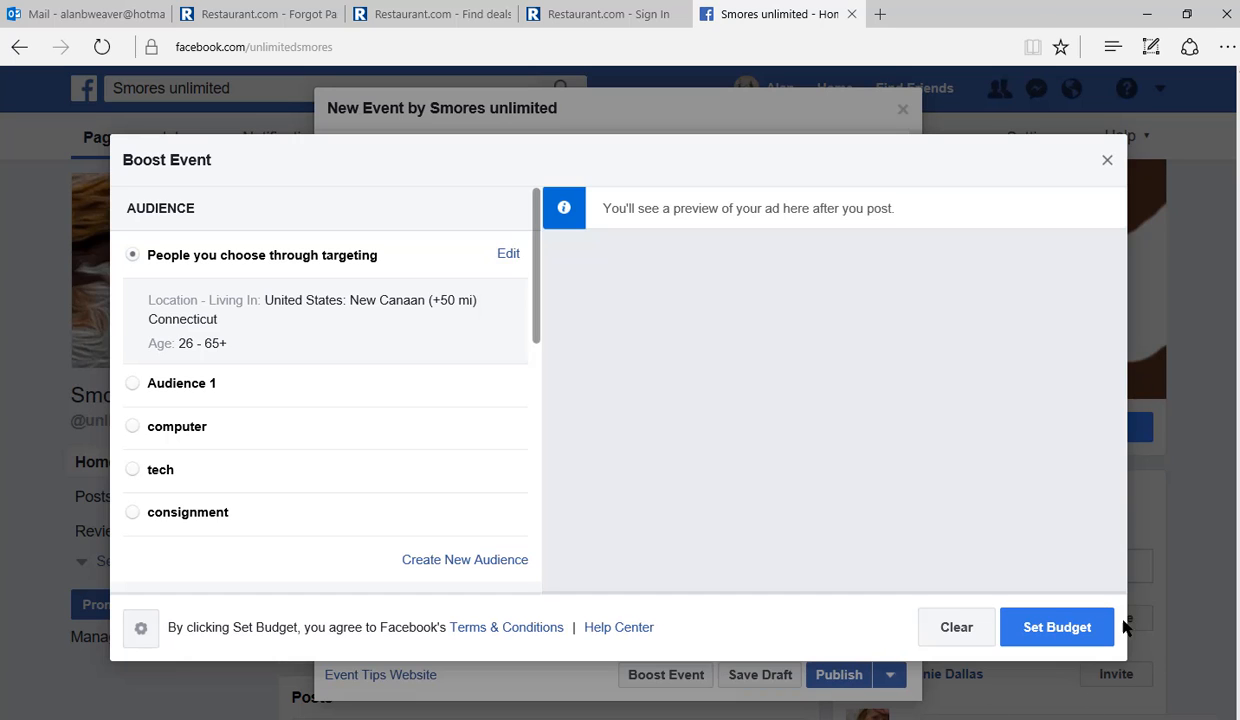
Set the event boost with its $60 budget, and clear the boost from the event.
{"action": "left_click", "coordinate": [1057, 627]}
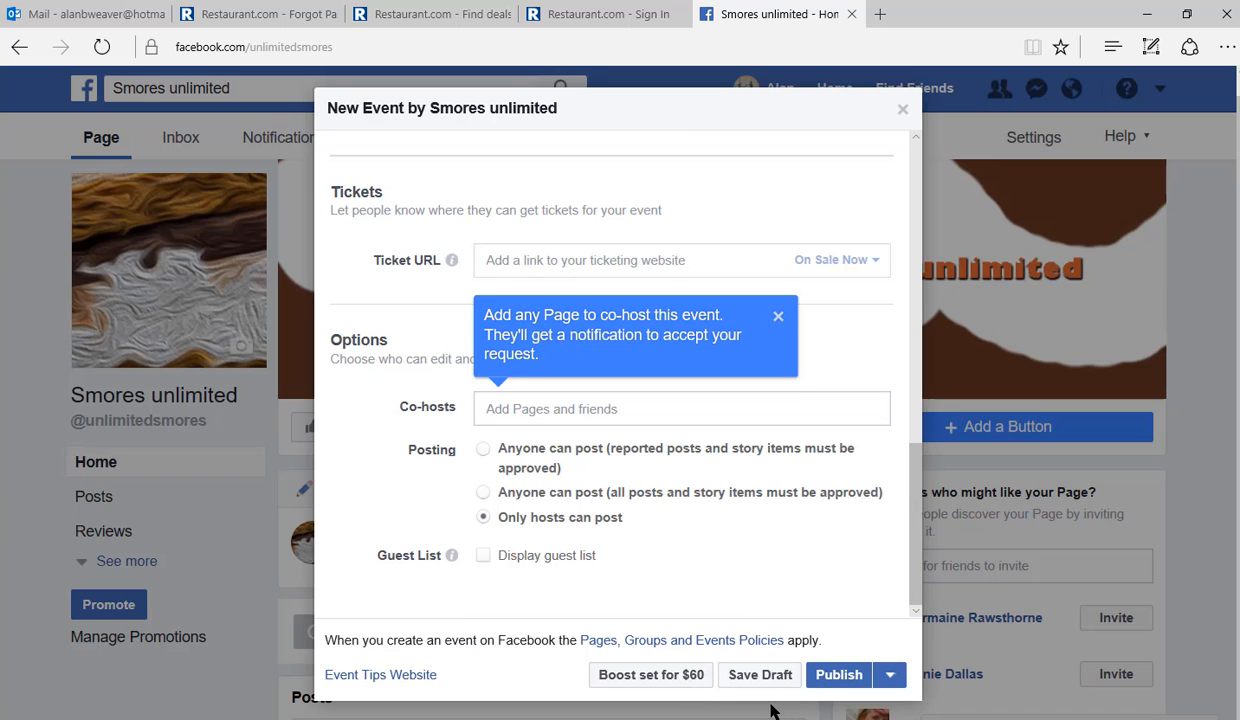
{"action": "left_click", "coordinate": [685, 674]}
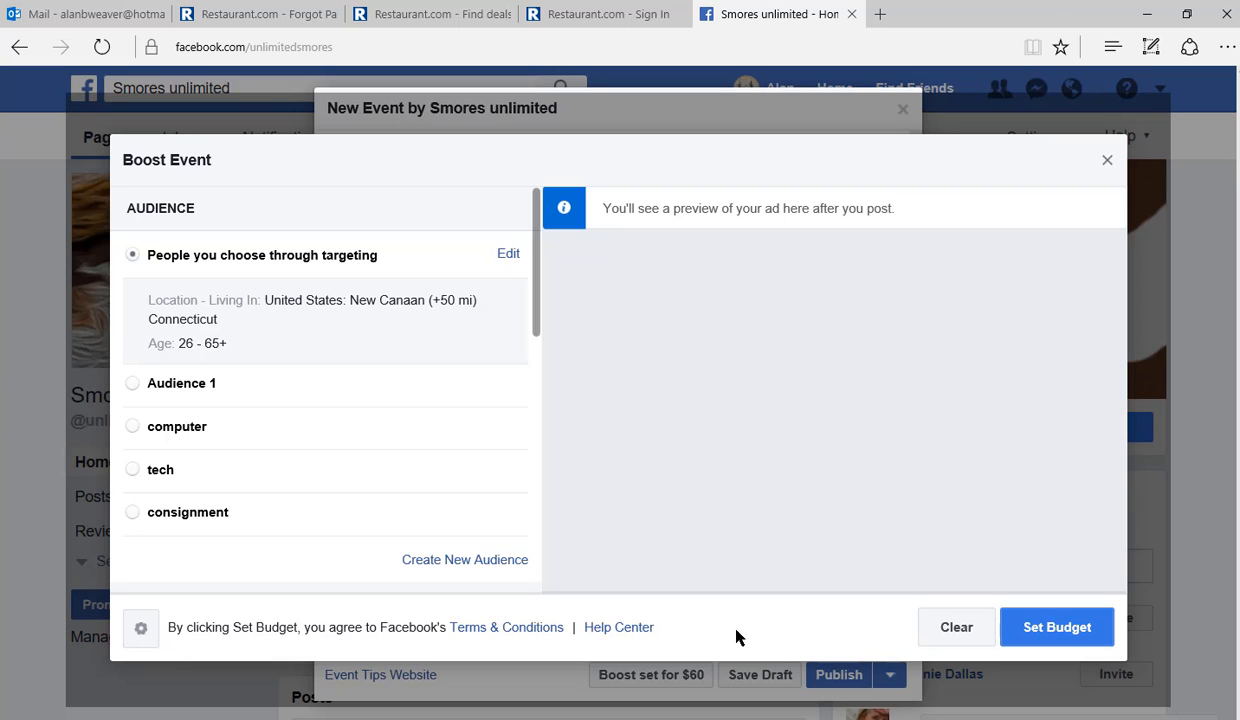
{"action": "left_click", "coordinate": [953, 633]}
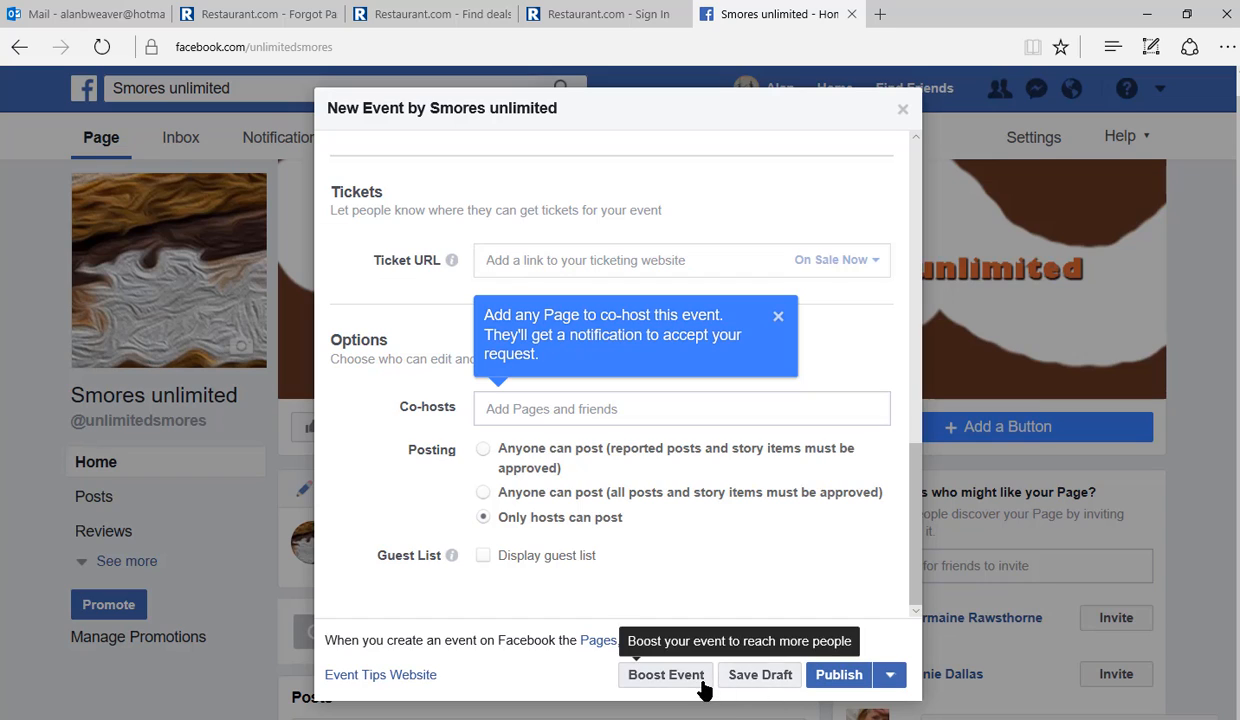
Check the event's alternative publishing option, and close the new event form, saving the event as a draft.
{"action": "left_click", "coordinate": [899, 693]}
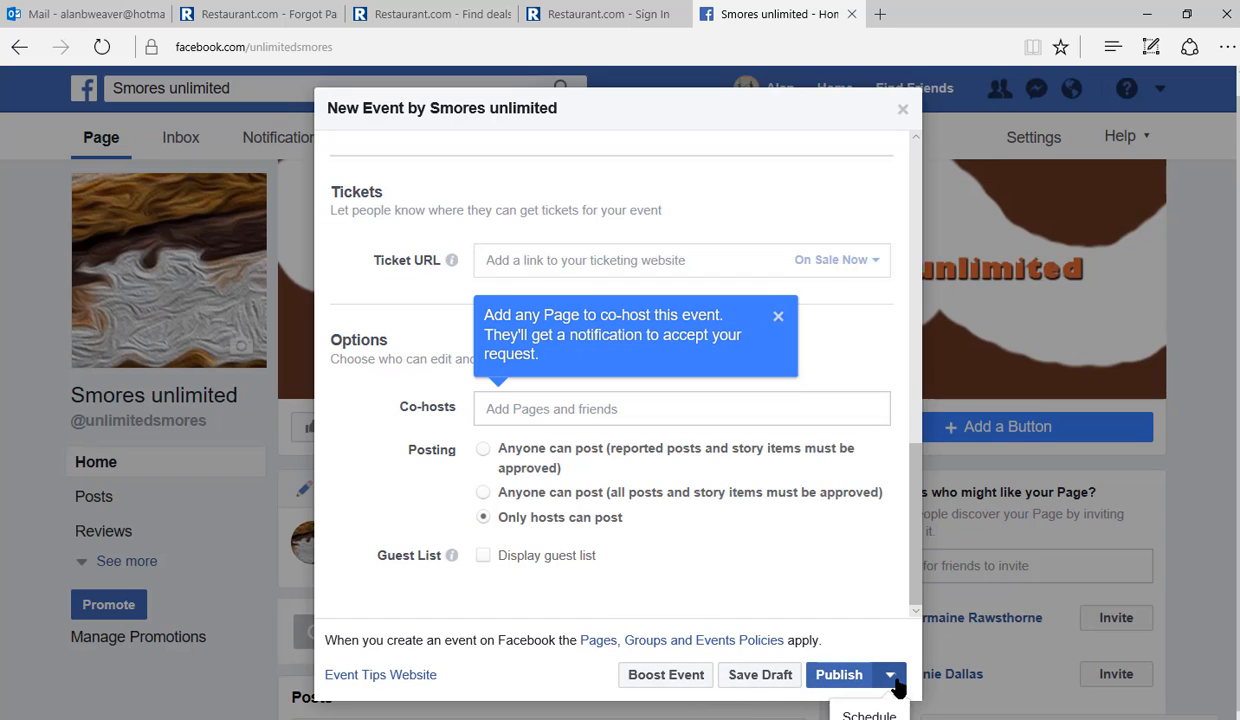
{"action": "left_click", "coordinate": [902, 109]}
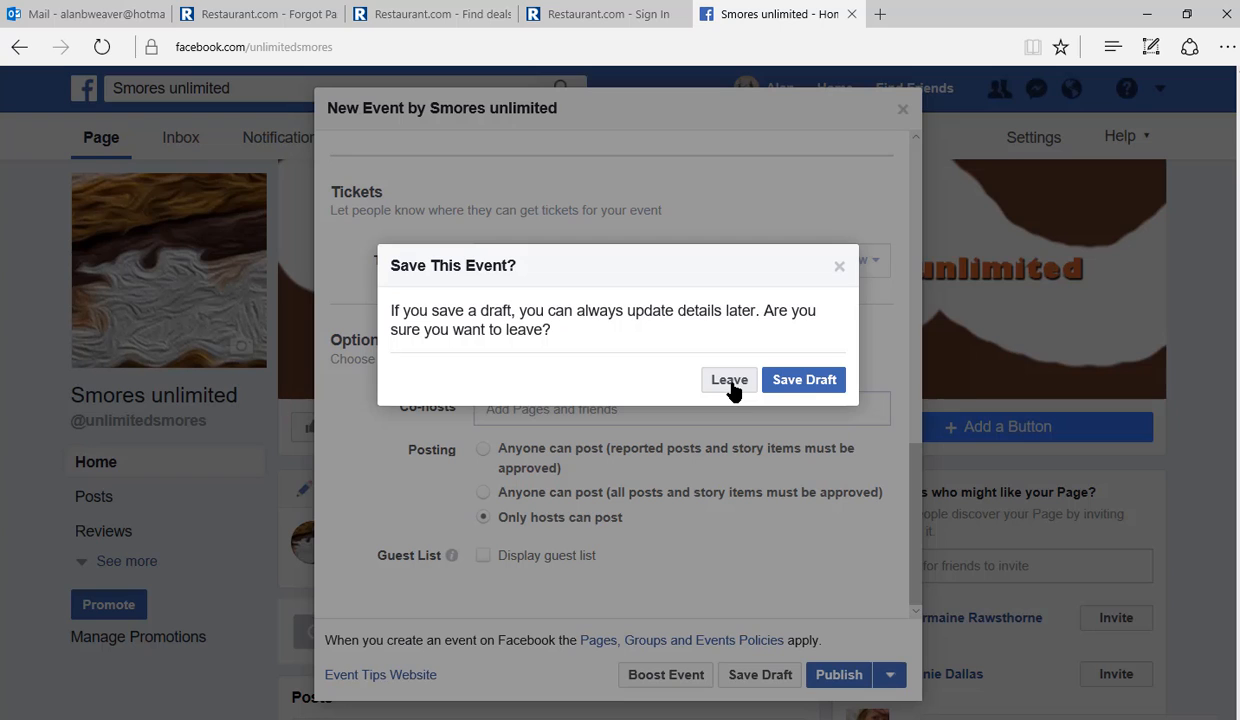
{"action": "left_click", "coordinate": [808, 390]}
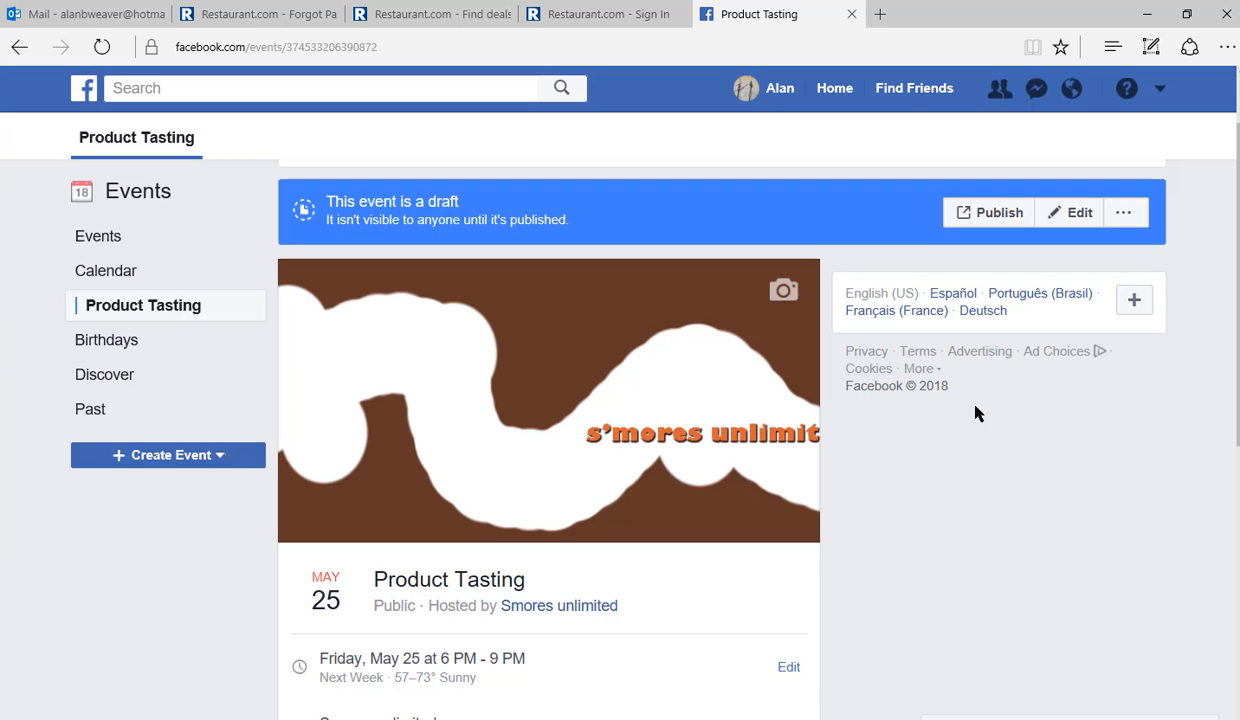
Review the Product Tasting draft event page, including its date, location, tickets, description and posts sections.
{"action": "left_click", "coordinate": [145, 147]}
{"action": "scroll", "coordinate": [653, 435], "scroll_direction": "down", "scroll_amount": 3}
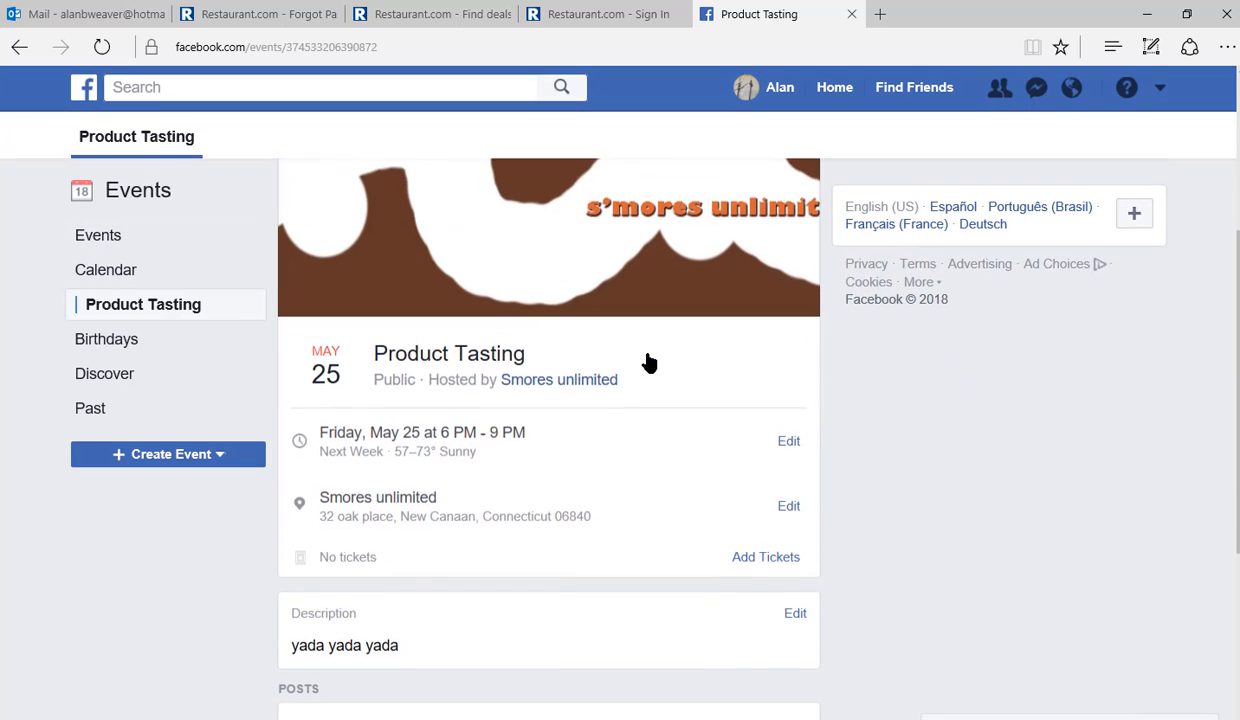
{"action": "scroll", "coordinate": [648, 362], "scroll_direction": "down", "scroll_amount": 2}
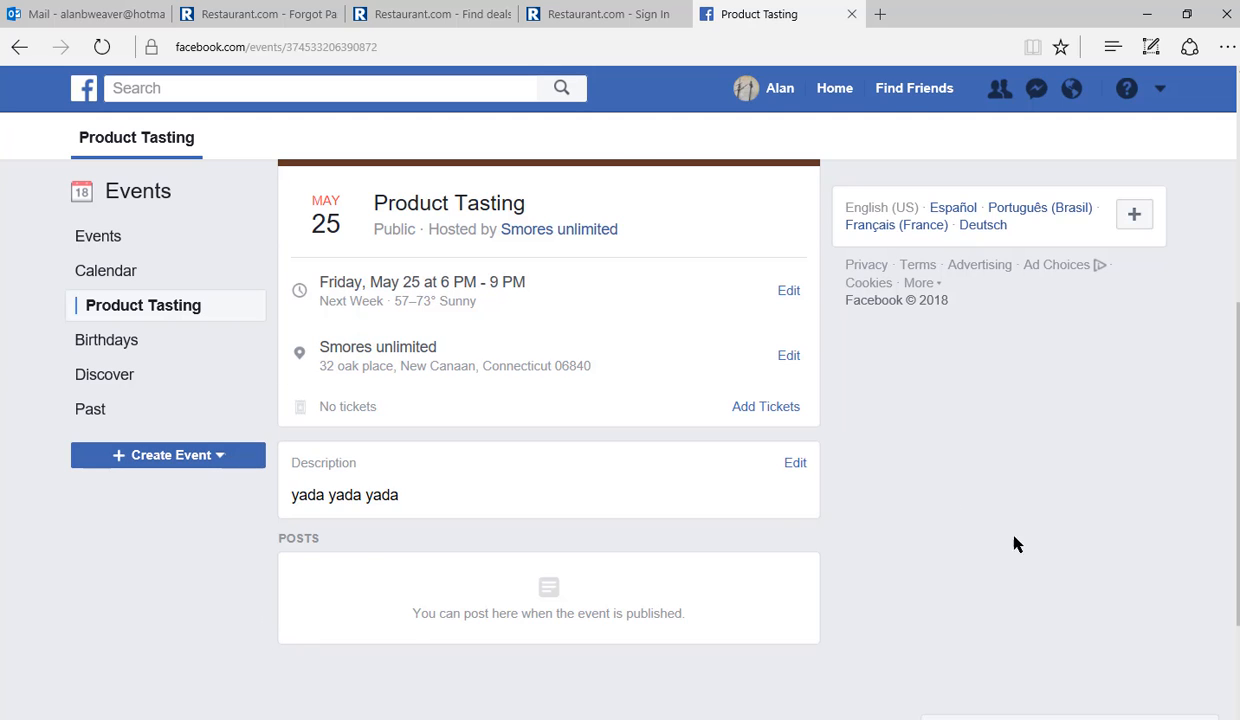
{"action": "scroll", "coordinate": [1040, 530], "scroll_direction": "up", "scroll_amount": 4}
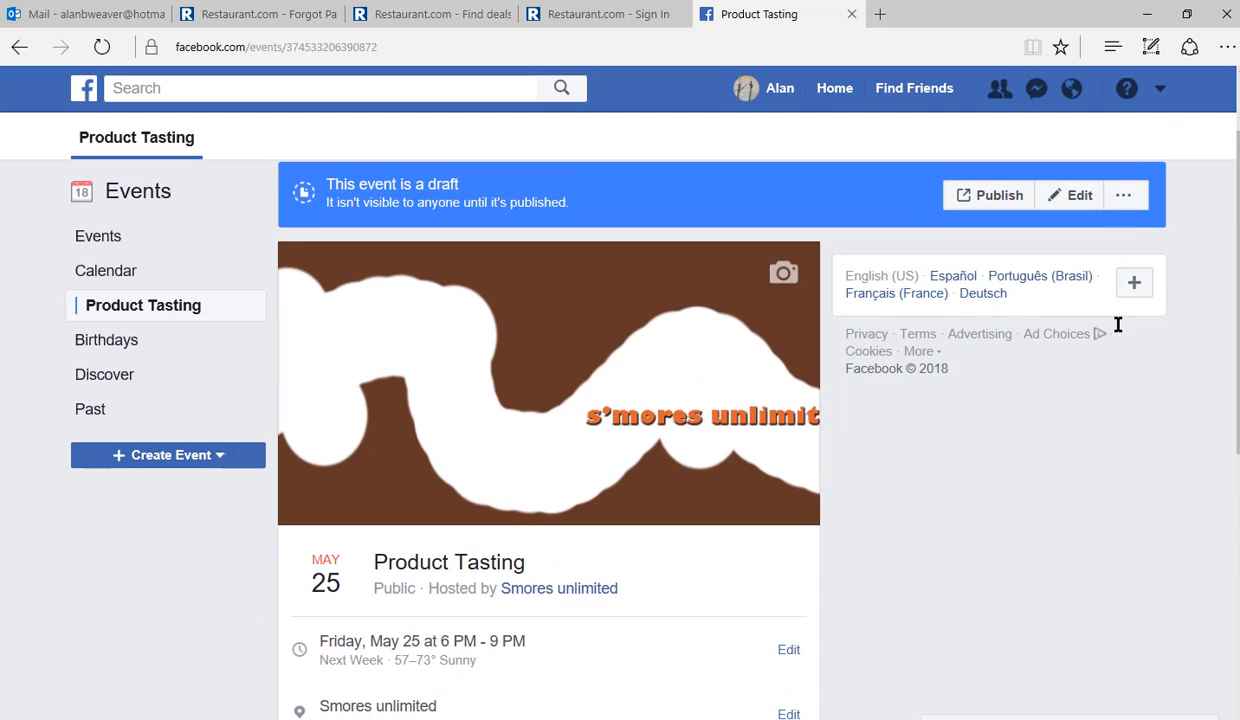
Leave the draft event and open the Smores unlimited page from the list of managed pages.
{"action": "left_click", "coordinate": [1160, 89]}
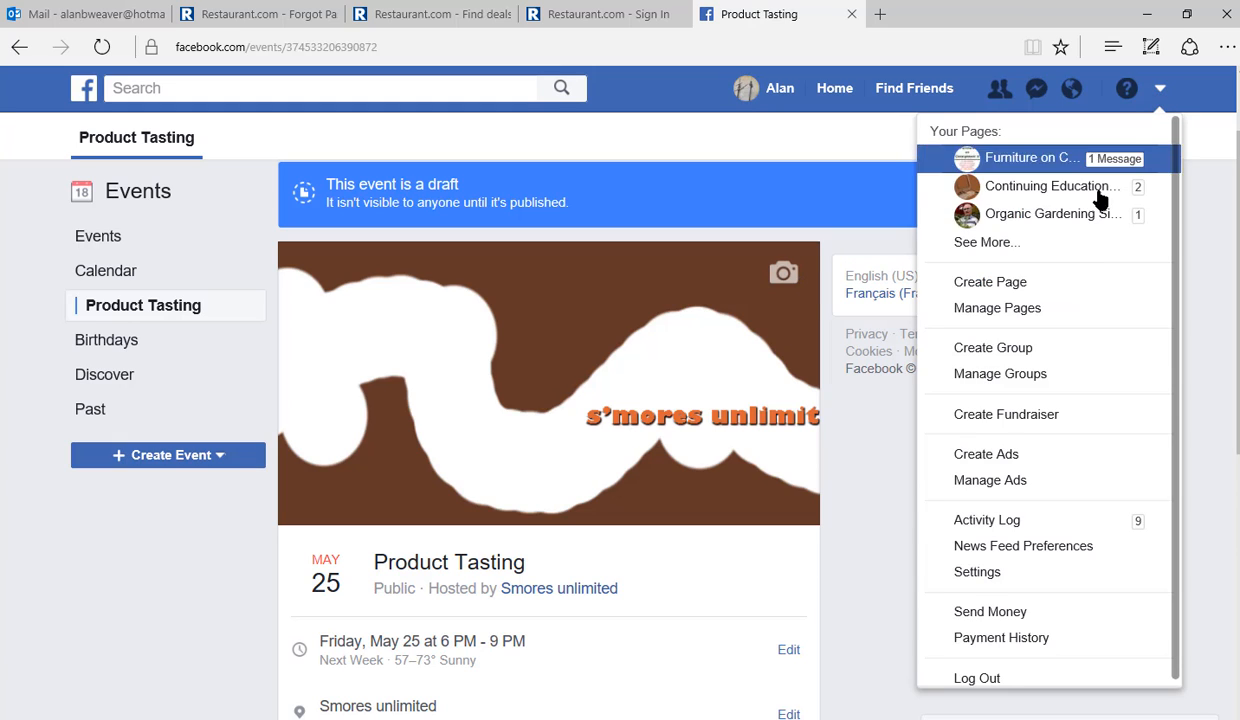
{"action": "left_click", "coordinate": [1064, 312]}
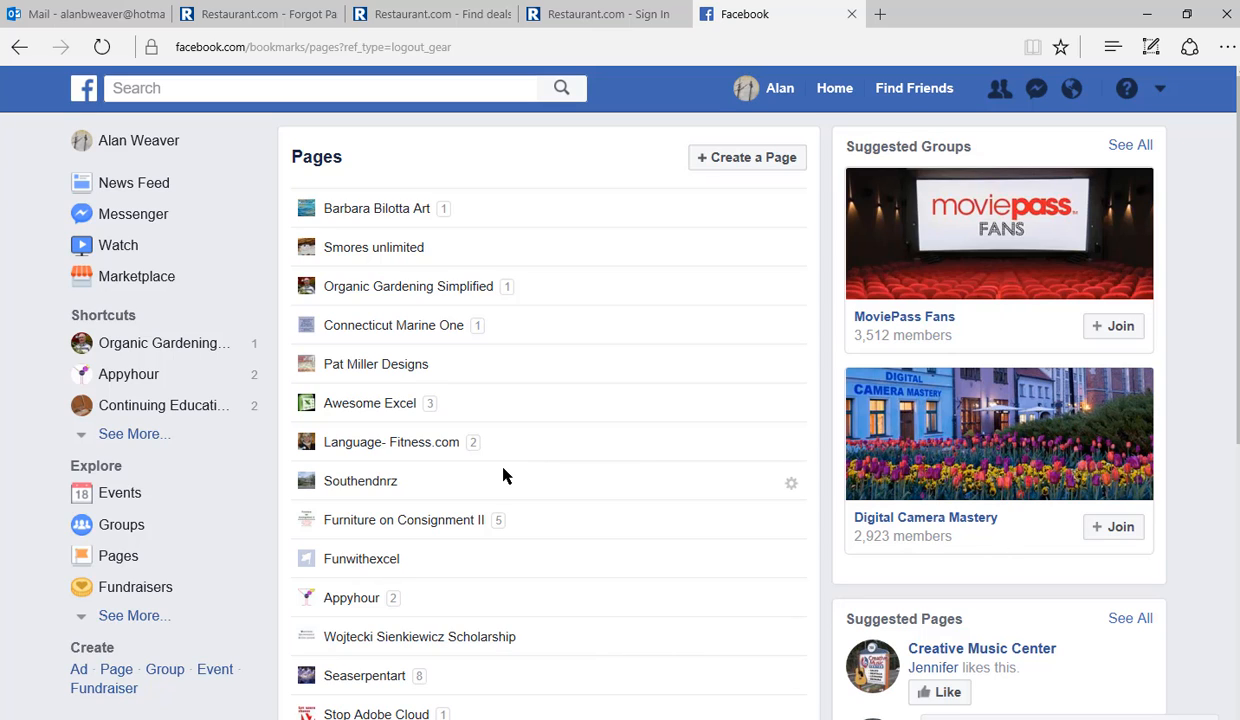
{"action": "left_click", "coordinate": [390, 249]}
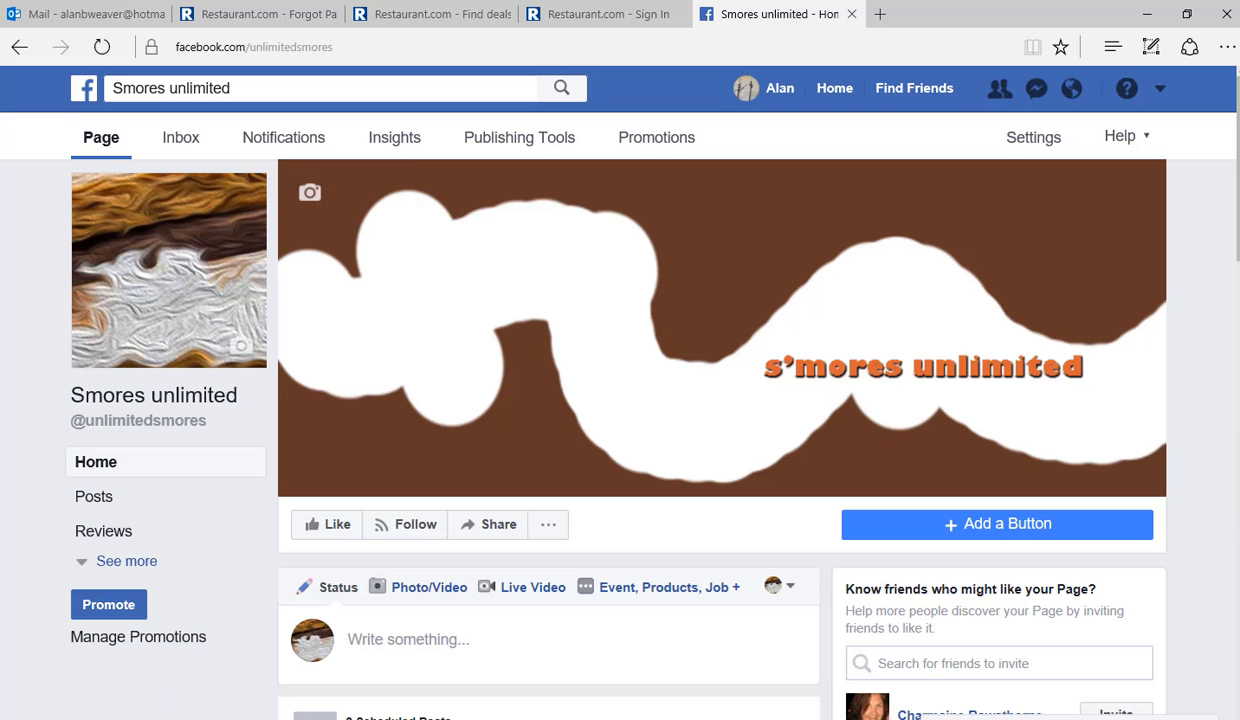
Expand the Smores unlimited page's full list of sections, and look through its scheduled, recent and older posts.
{"action": "scroll", "coordinate": [399, 206], "scroll_direction": "down", "scroll_amount": 3}
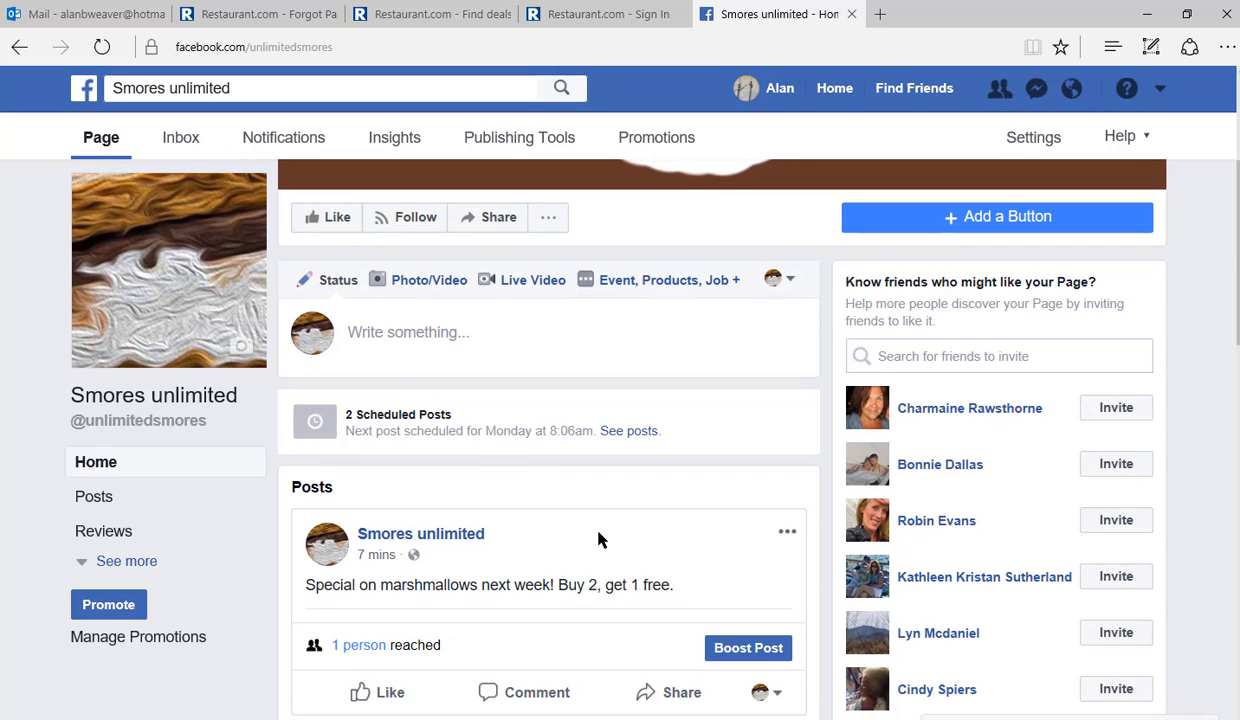
{"action": "left_click", "coordinate": [135, 563]}
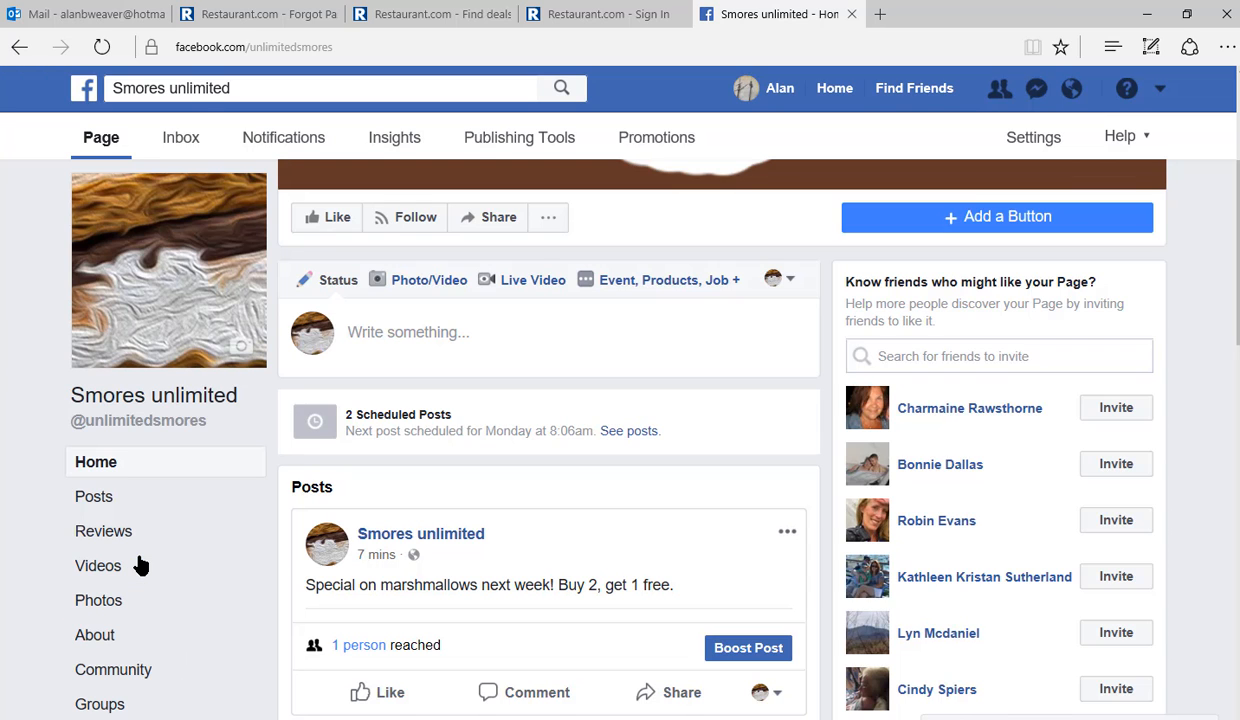
{"action": "scroll", "coordinate": [175, 595], "scroll_direction": "down", "scroll_amount": 2}
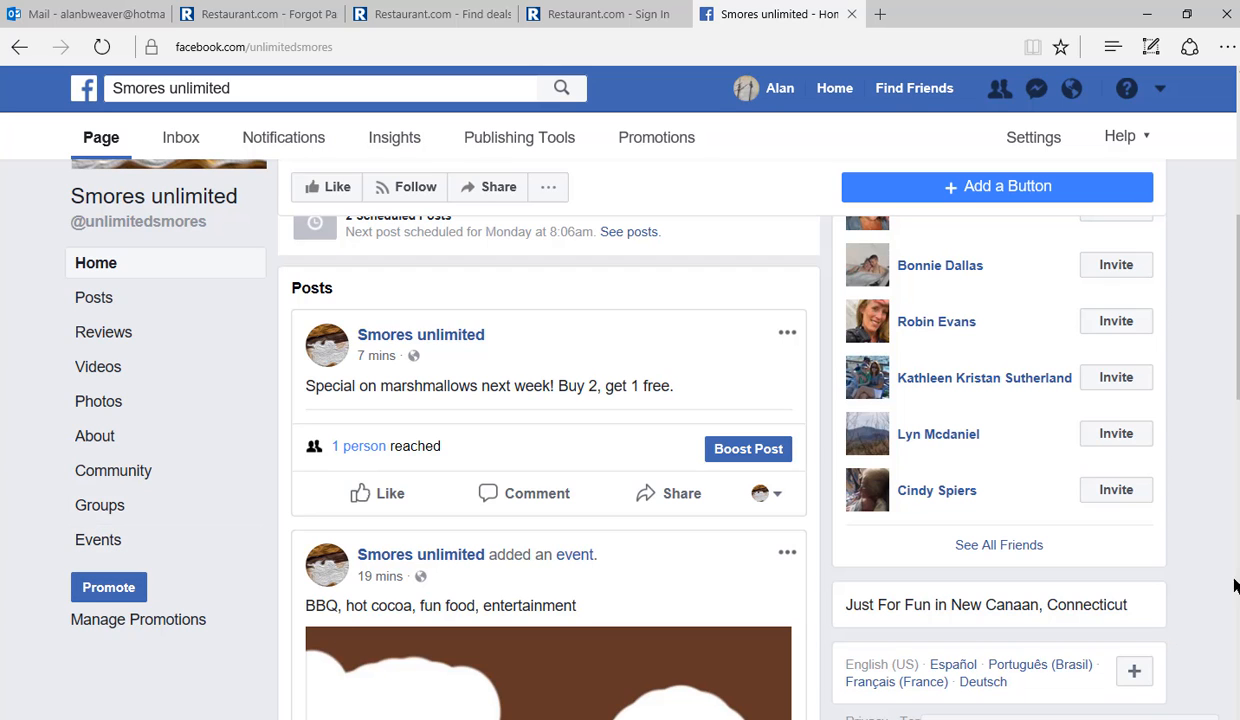
{"action": "scroll", "coordinate": [548, 450], "scroll_direction": "down", "scroll_amount": 8}
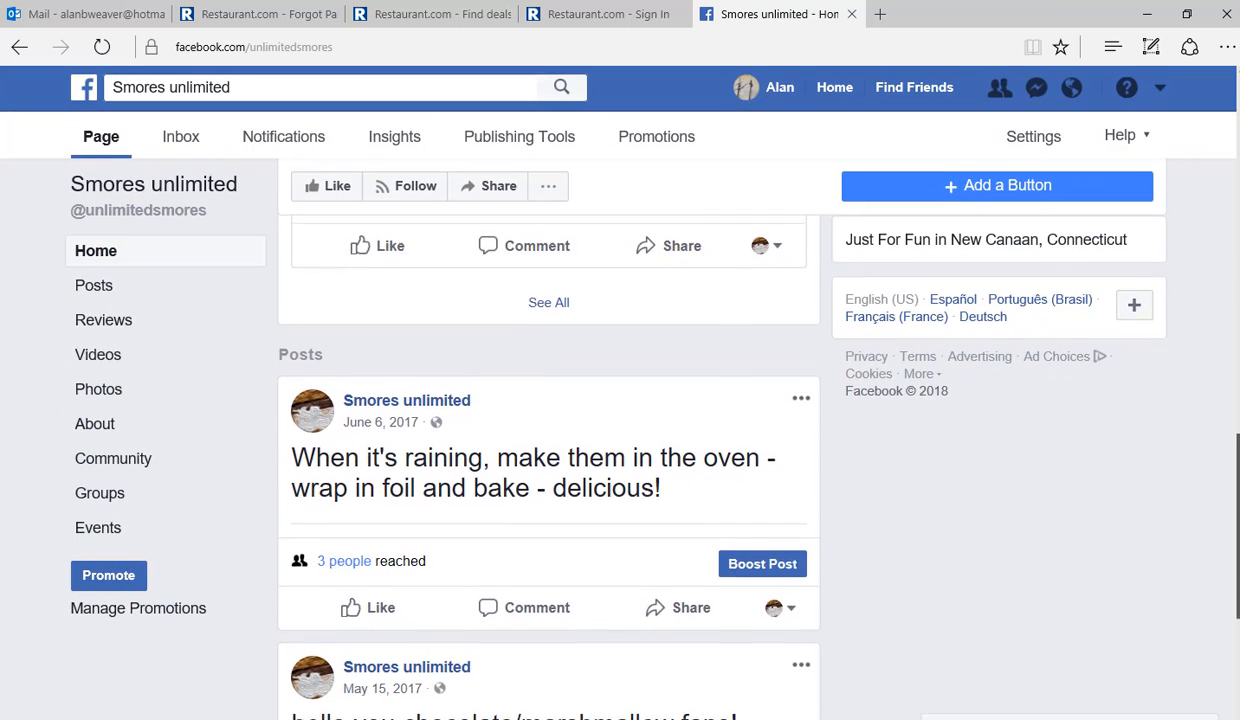
{"action": "left_click_drag", "start_coordinate": [1238, 547], "coordinate": [1213, 250]}
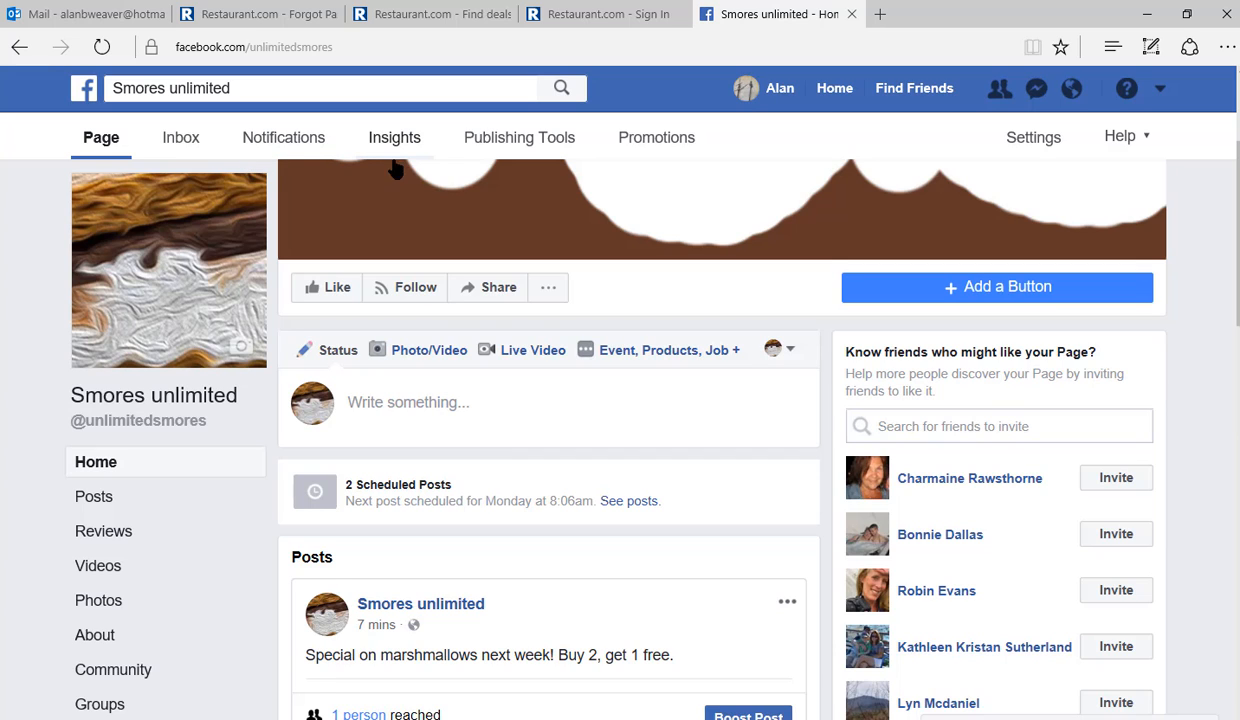
Check all notifications for the Smores unlimited page, and open the page's inbox.
{"action": "left_click", "coordinate": [275, 142]}
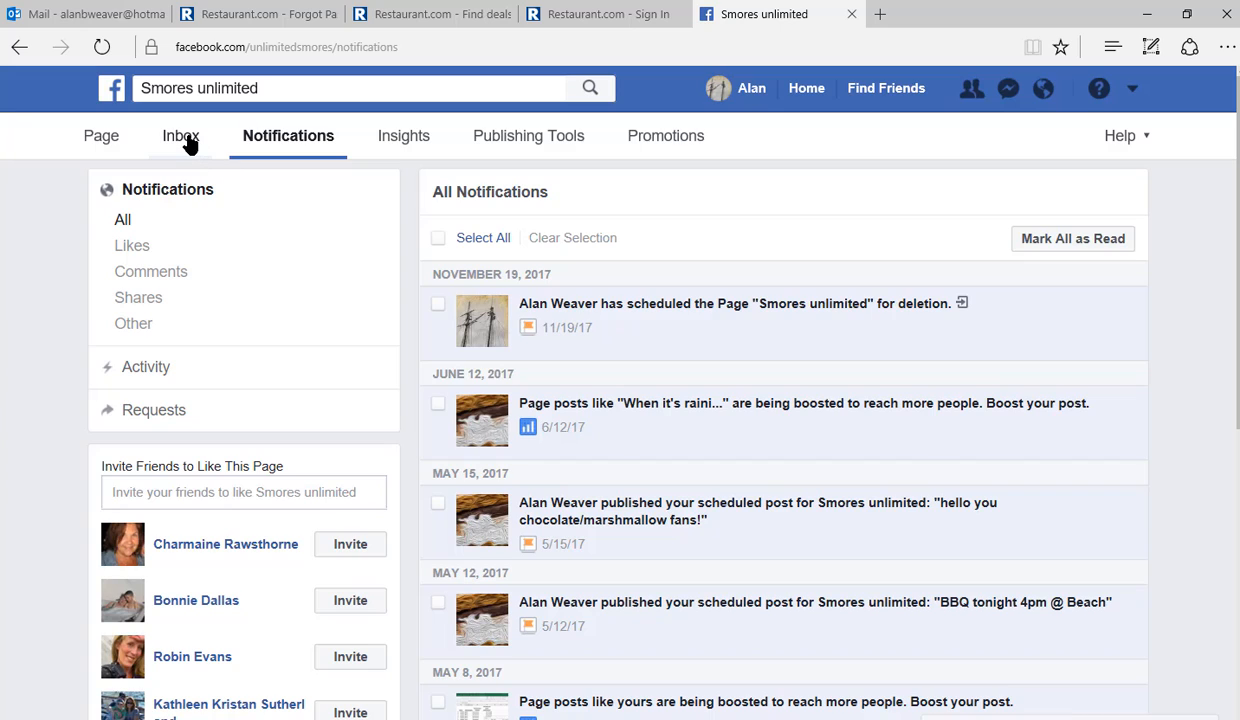
{"action": "left_click", "coordinate": [189, 142]}
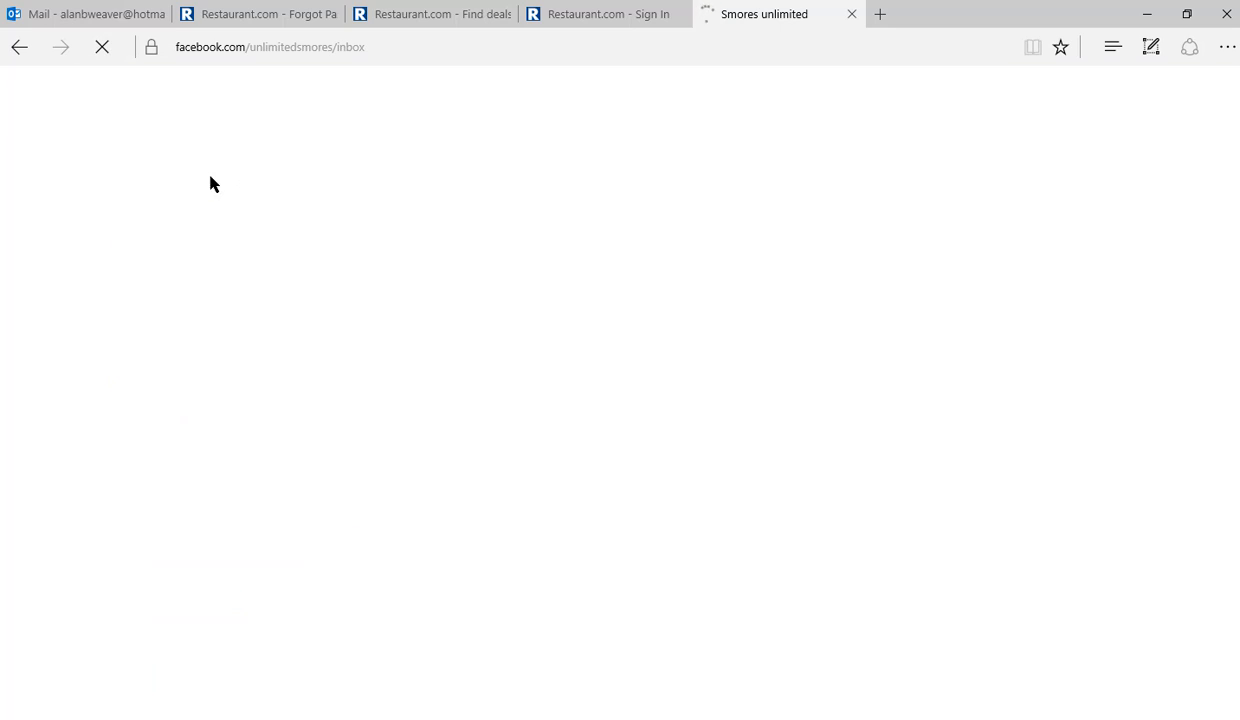